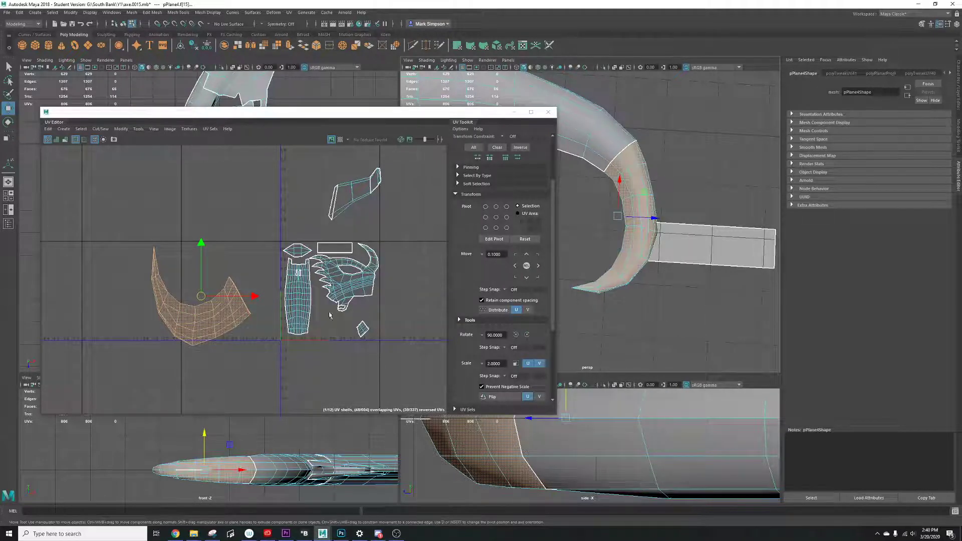
Examine the curved hook at the end of the axe handle and its UV shell from several angles.
scroll(330, 315, "up", 3)
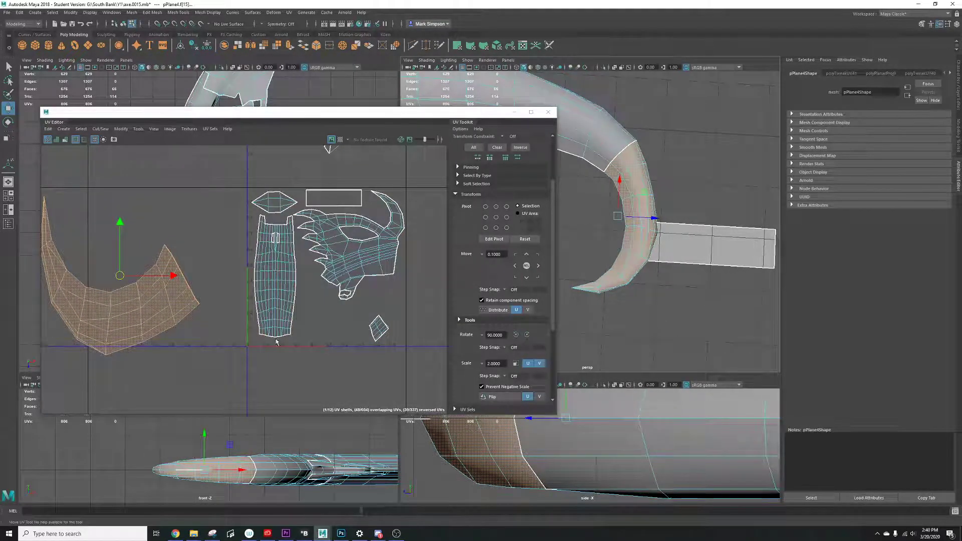
left_click_drag(594, 188, 701, 225, "alt")
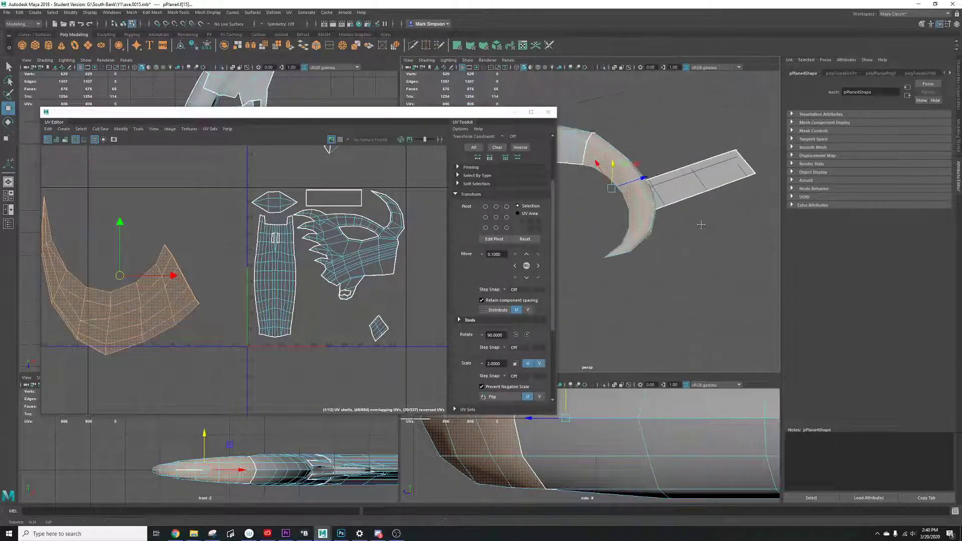
right_click_drag(701, 225, 700, 243, "alt")
left_click_drag(617, 147, 599, 178, "alt")
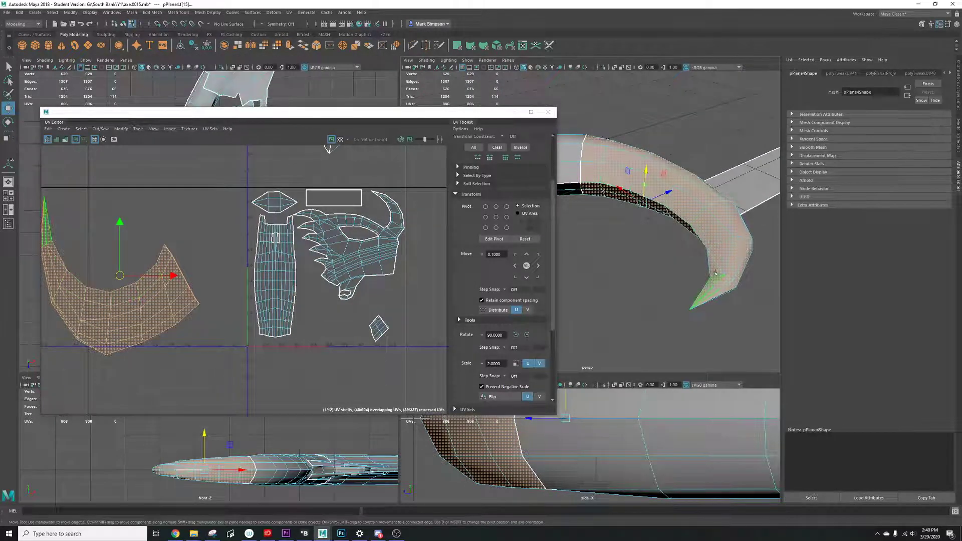
left_click_drag(599, 174, 632, 206, "alt")
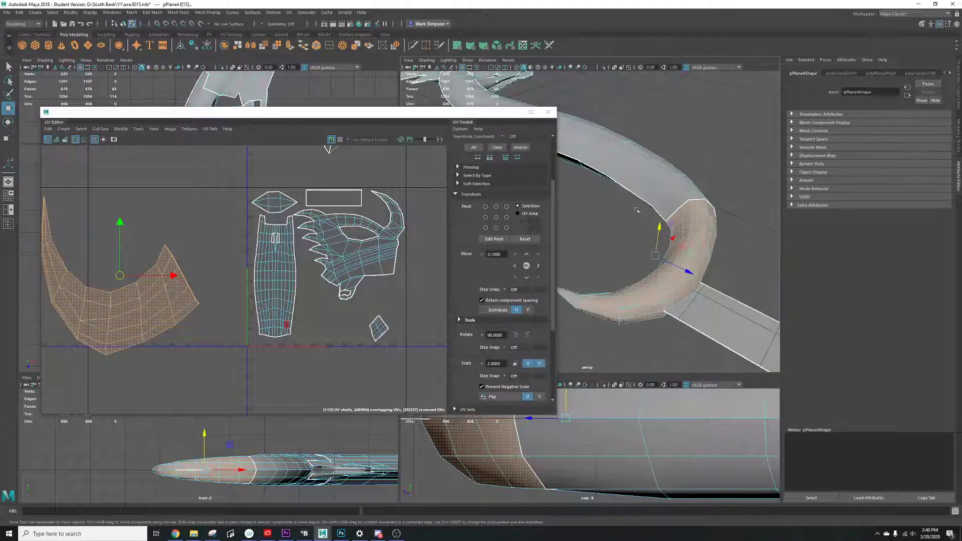
middle_click_drag(114, 245, 174, 225, "alt")
right_click(165, 247)
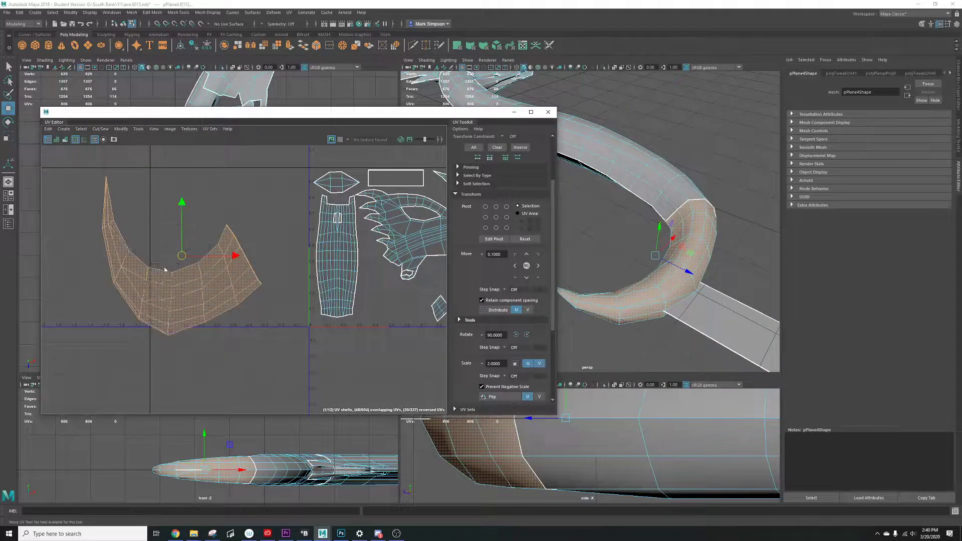
right_click_drag(174, 253, 170, 257, "alt")
left_click_drag(726, 238, 625, 274, "alt")
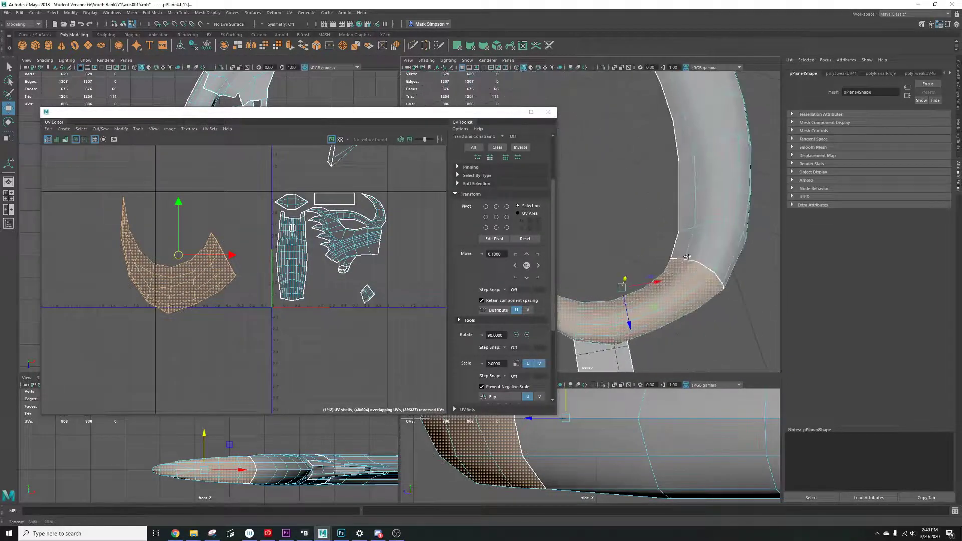
Reproject the hook's selected faces with a Camera-Based UV projection and move the resulting shell just left of the 0–1 UV tile.
left_click_drag(85, 188, 243, 340)
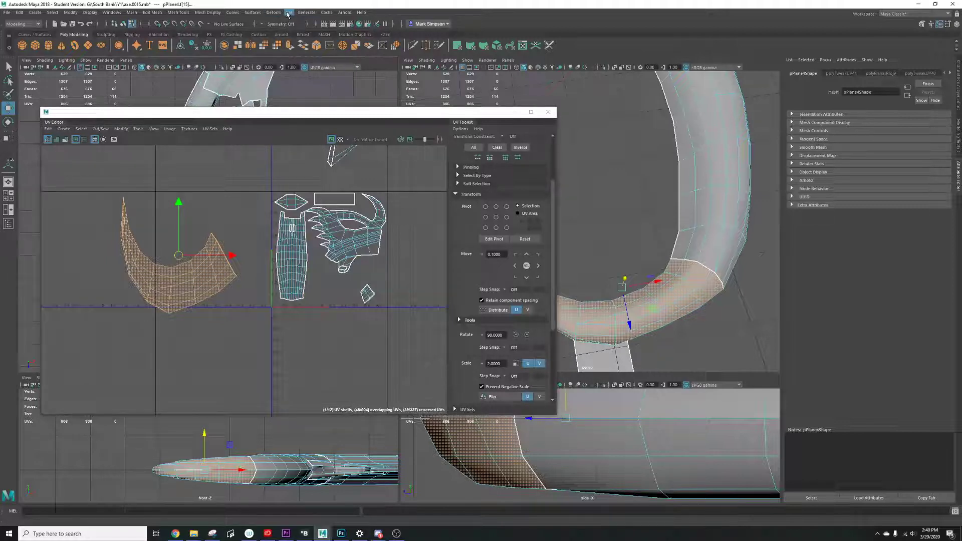
left_click(289, 13)
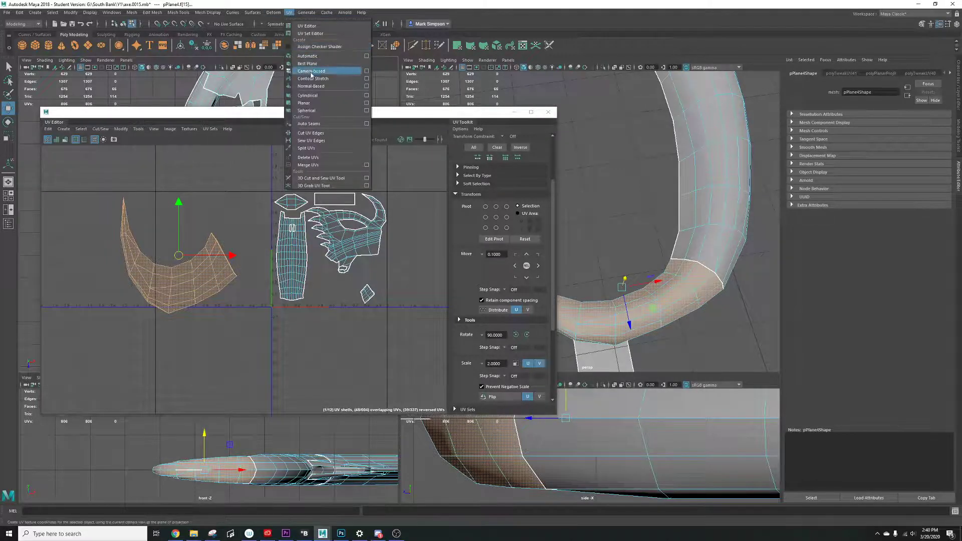
left_click(311, 71)
left_click_drag(379, 253, 261, 249)
Select faces along the hook's inner underside to check where they lie in the UV shell.
left_click_drag(666, 281, 642, 267, "alt")
right_click(221, 277)
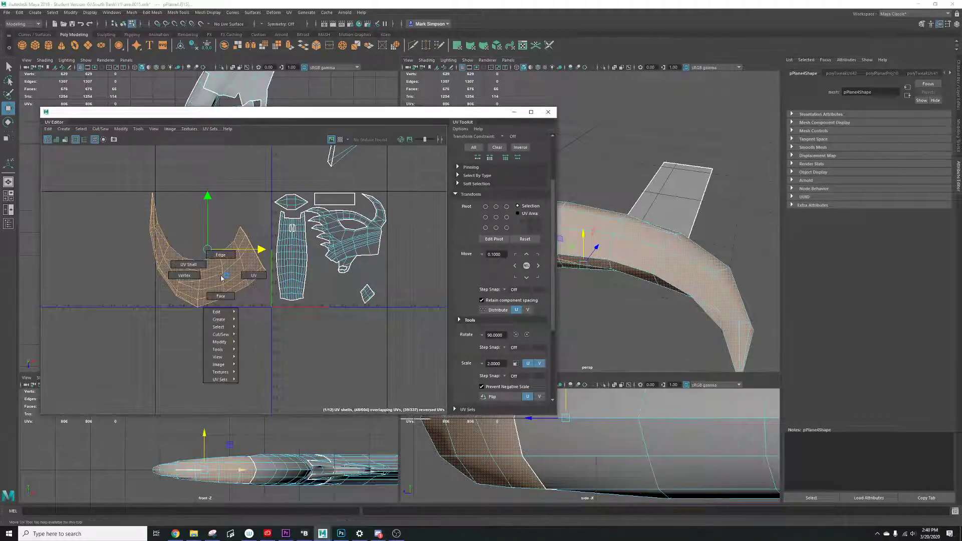
left_click(224, 266)
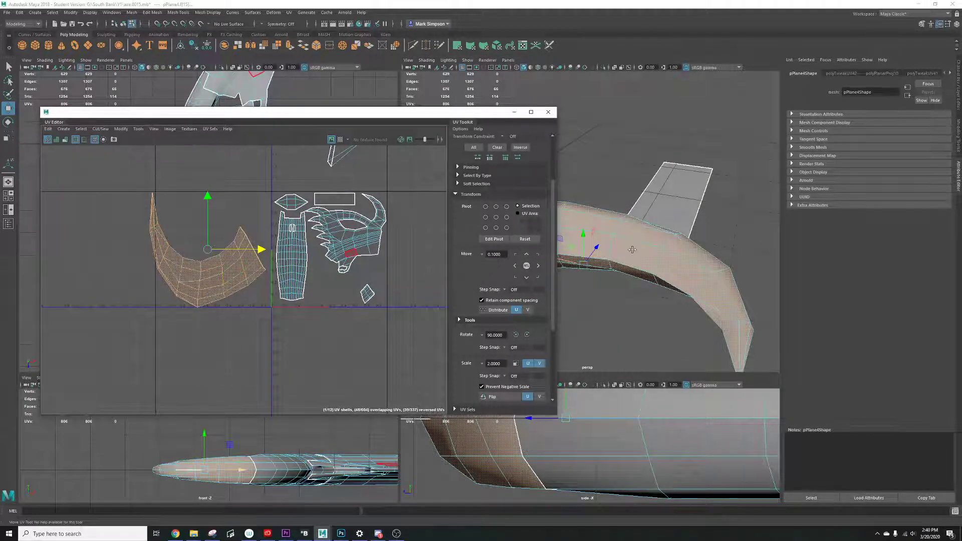
left_click(633, 273)
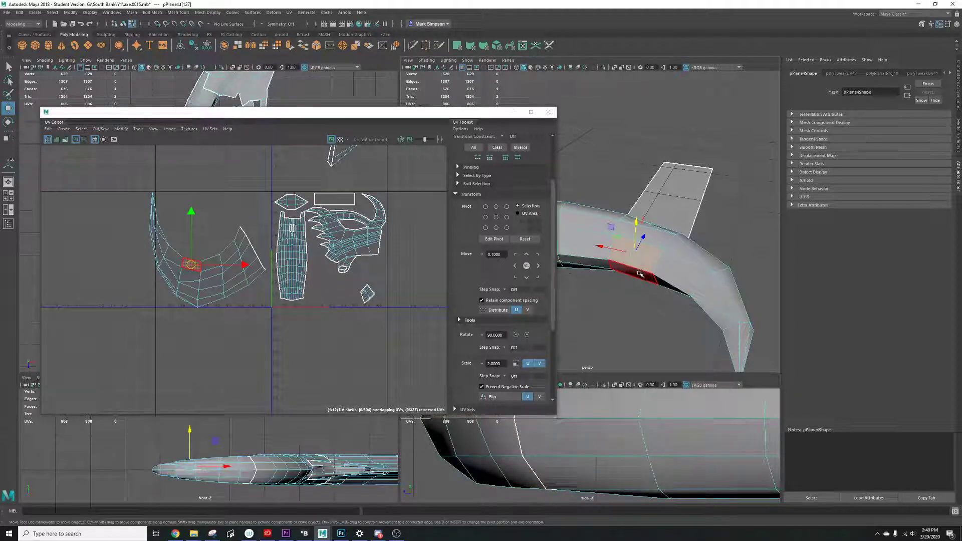
left_click_drag(646, 261, 656, 244, "alt")
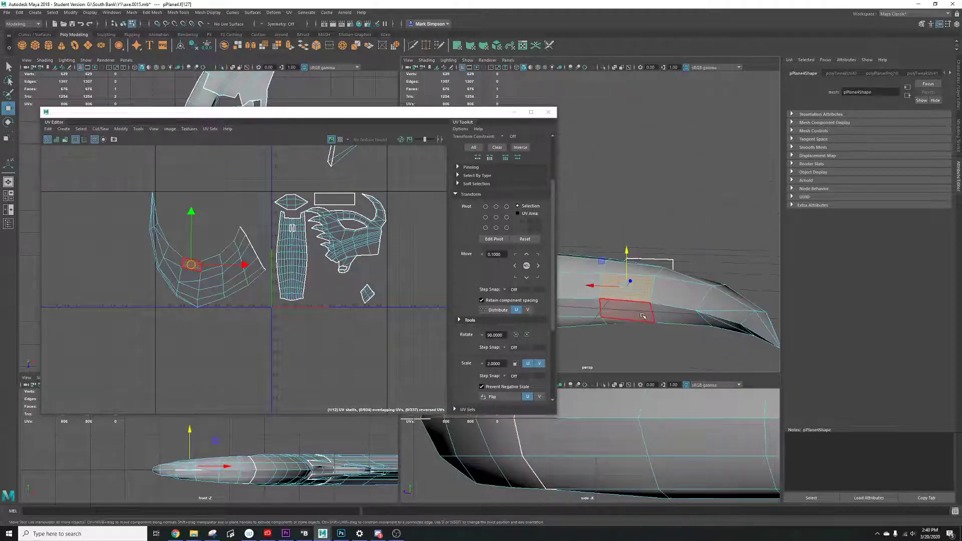
left_click(215, 236)
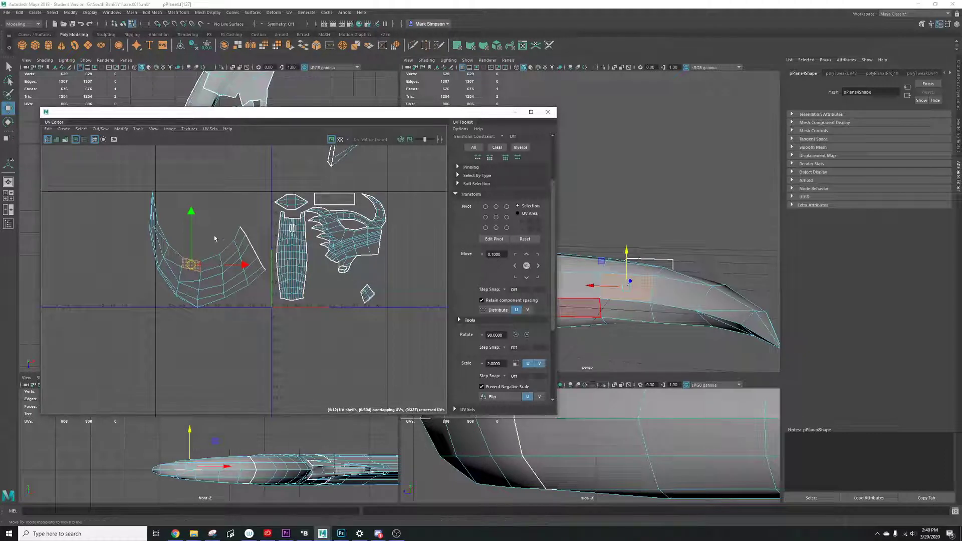
left_click_drag(193, 266, 189, 266)
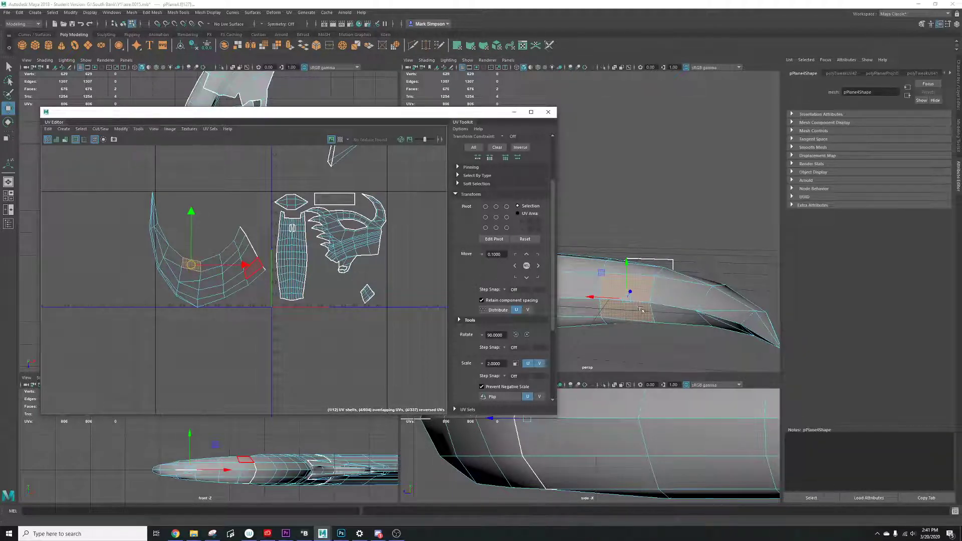
Examine the hook's inner edge from several angles for a suitable seam line.
left_click_drag(642, 311, 627, 280, "alt")
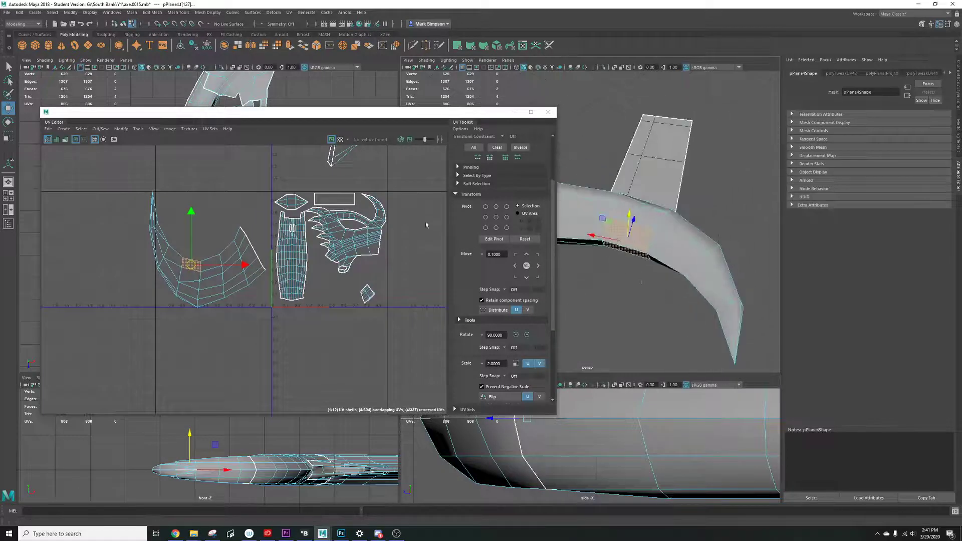
middle_click_drag(237, 246, 261, 243, "alt")
middle_click_drag(633, 237, 725, 228, "alt")
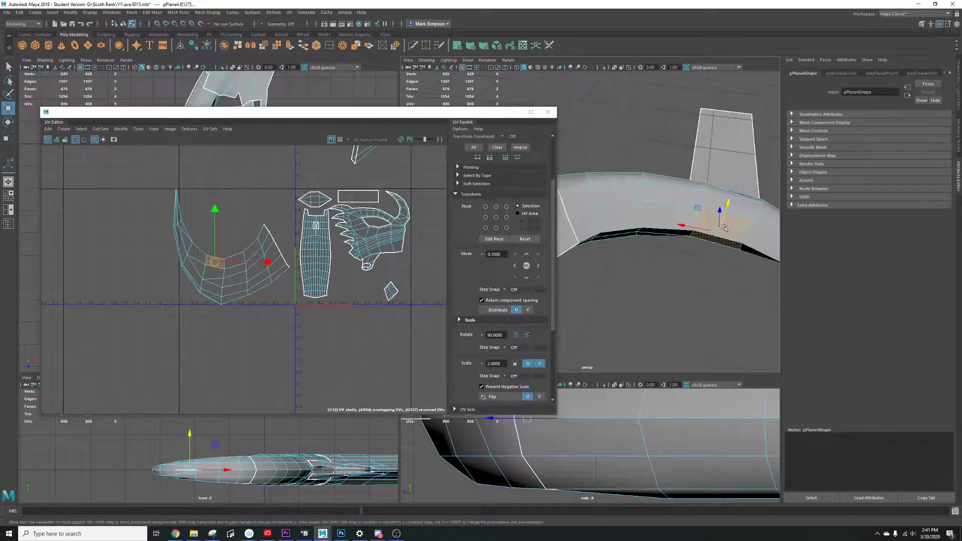
left_click_drag(723, 227, 623, 216, "alt")
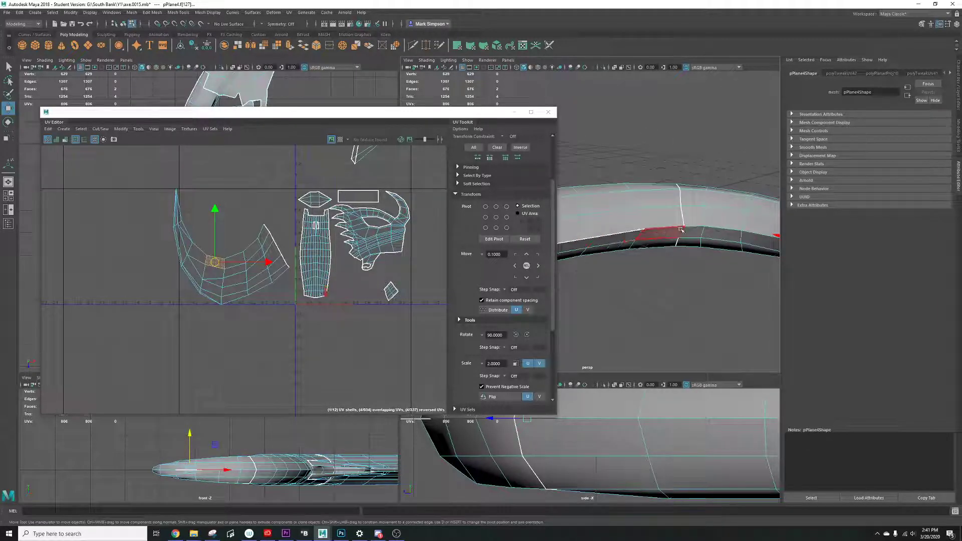
middle_click_drag(703, 230, 606, 228, "alt")
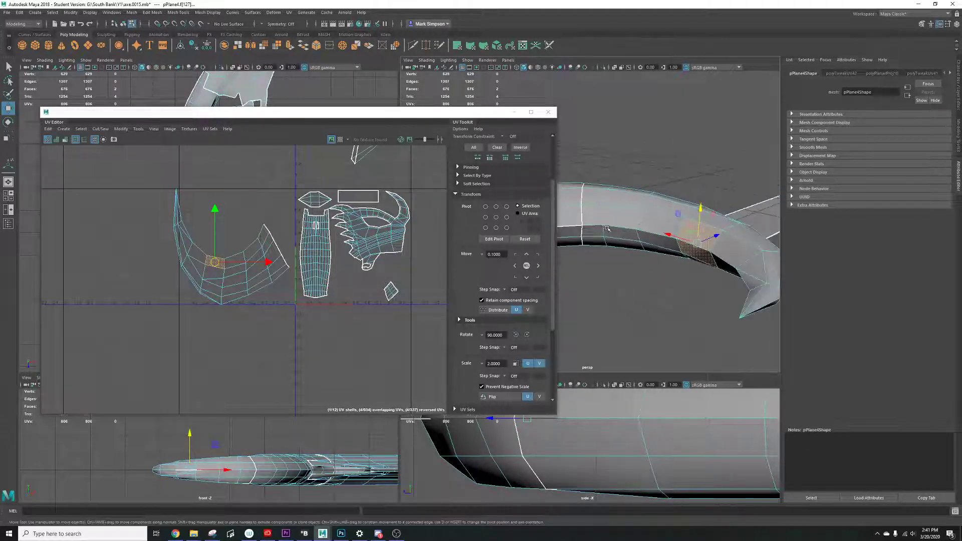
left_click_drag(607, 229, 685, 209, "alt")
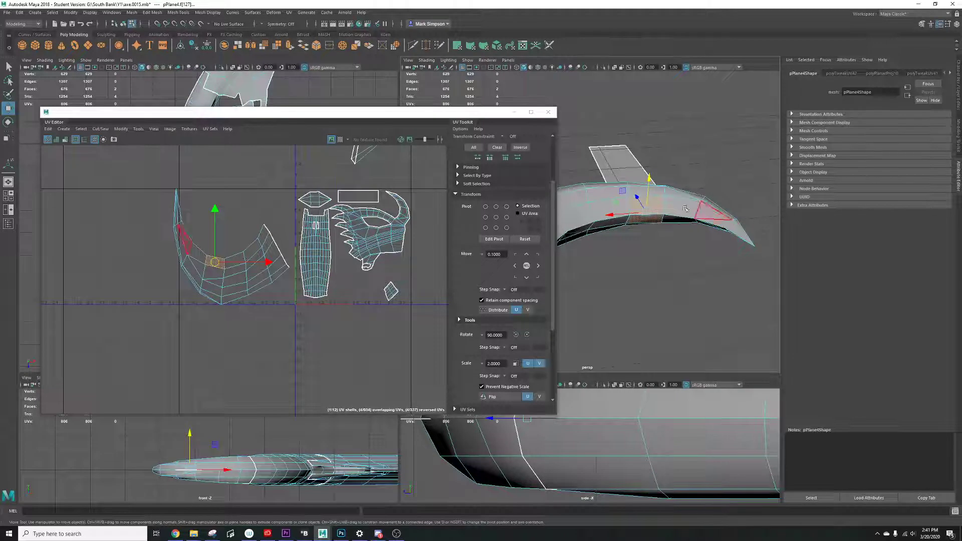
mouse_move(612, 218)
left_mouse_down("alt")
mouse_move(634, 217)
mouse_move(618, 213)
left_mouse_up("alt")
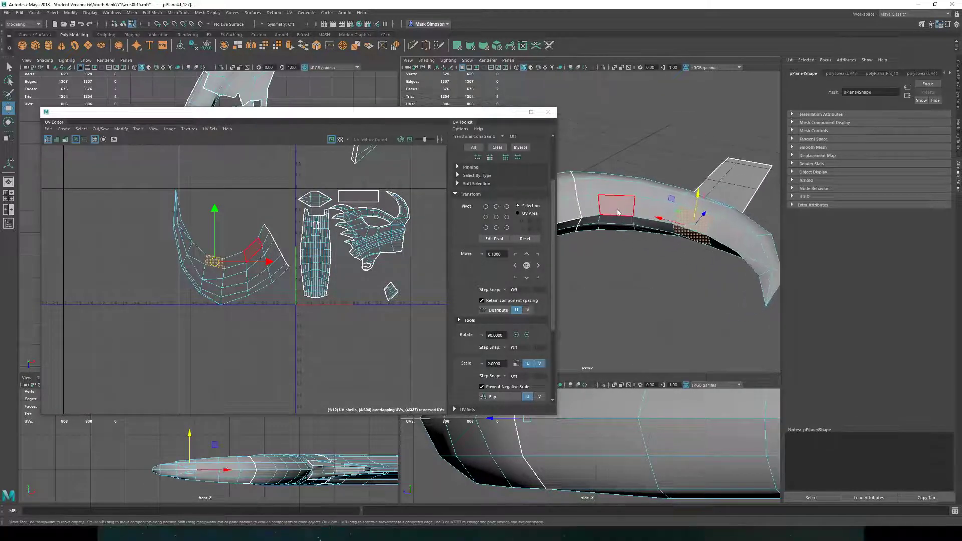
Cut the hook's UVs along the seven edges of its inner curve, from the handle border towards the tip.
right_click_drag(617, 213, 617, 190)
left_click(593, 215)
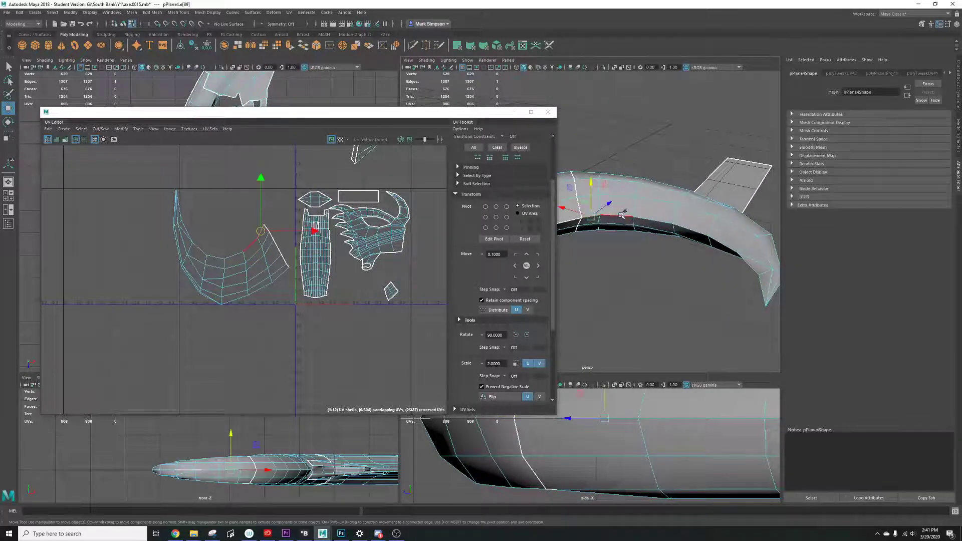
left_click(622, 214, "shift")
left_click(650, 218, "shift")
left_click(682, 223, "shift")
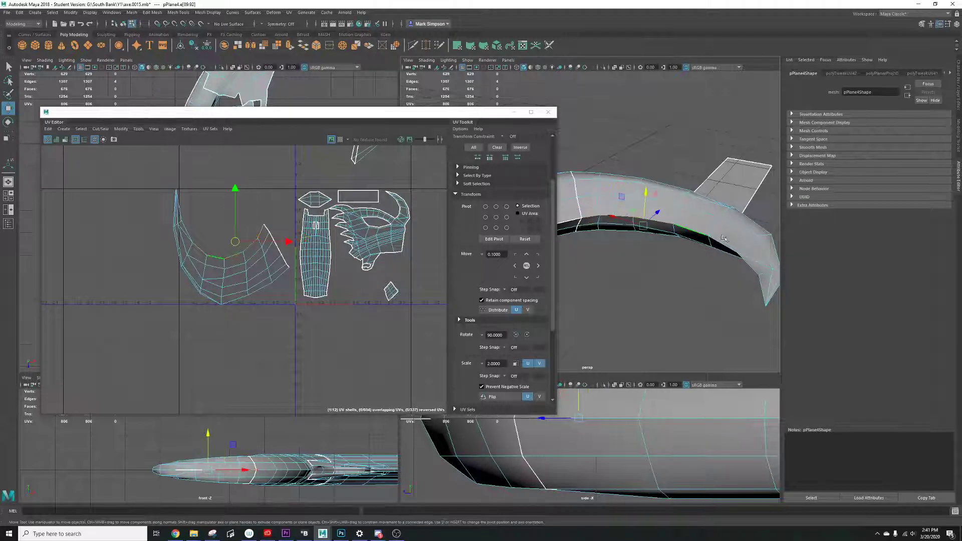
left_click_drag(681, 223, 552, 227, "alt")
left_click(645, 224, "shift")
left_click(684, 240, "shift")
left_click(721, 247, "shift")
scroll(682, 269, "down", 2)
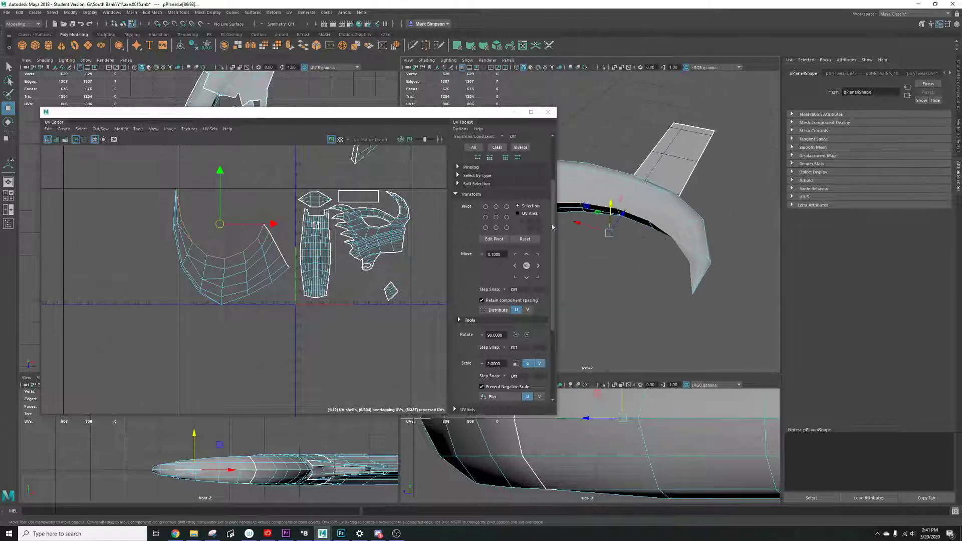
left_click(100, 129)
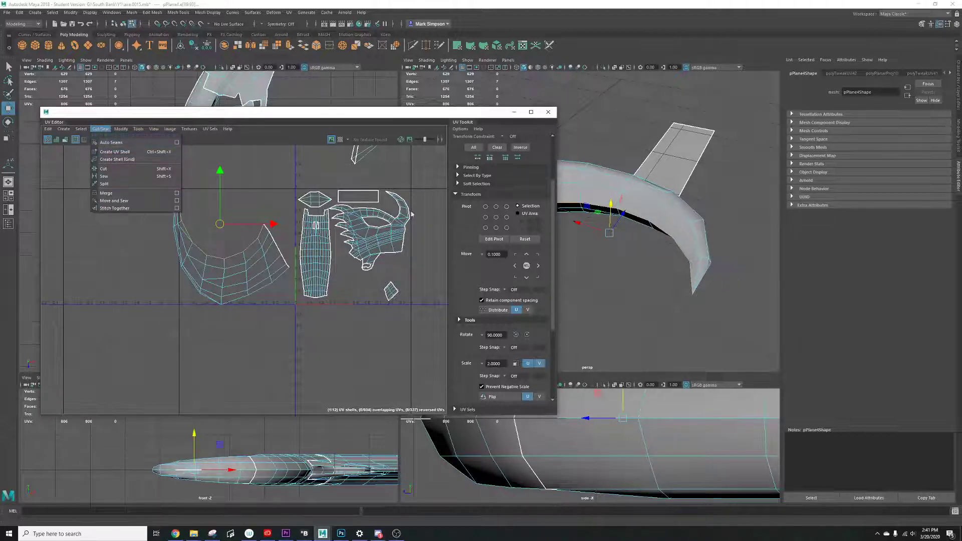
left_click(457, 195)
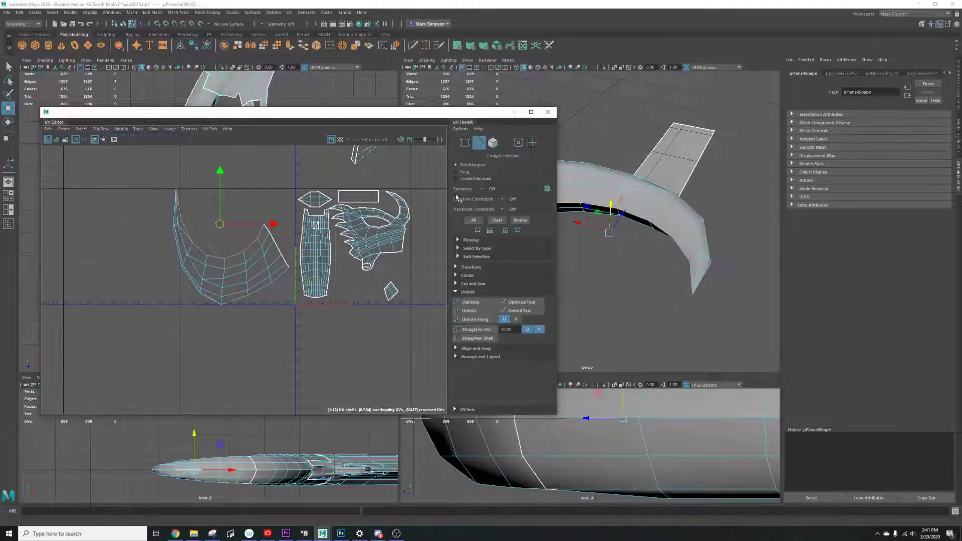
left_click(469, 284)
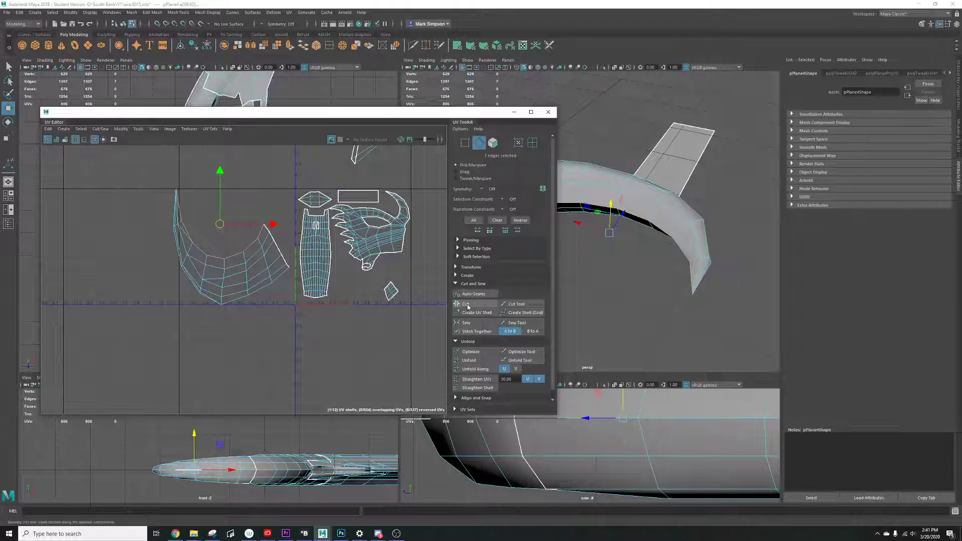
left_click(471, 304)
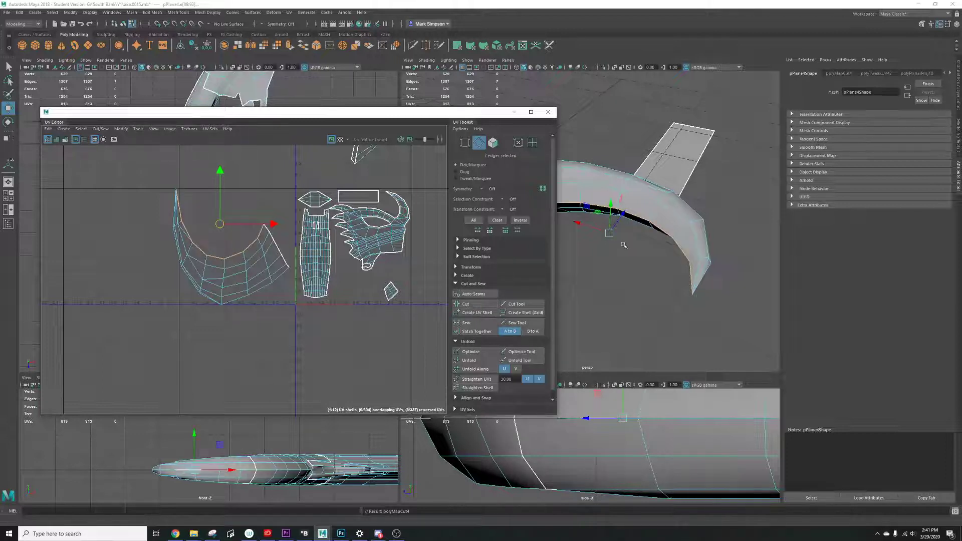
Check the new seam along the hook's inner curve and unfold all faces of the hook's UV shell.
left_click(646, 237)
left_click_drag(645, 237, 657, 215, "alt")
scroll(623, 224, "up", 3)
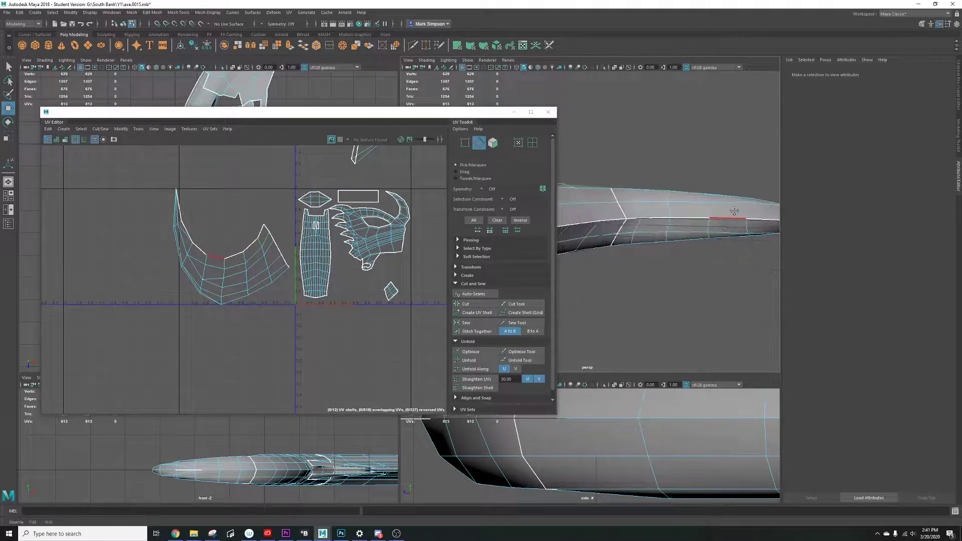
left_click_drag(719, 219, 712, 260, "alt")
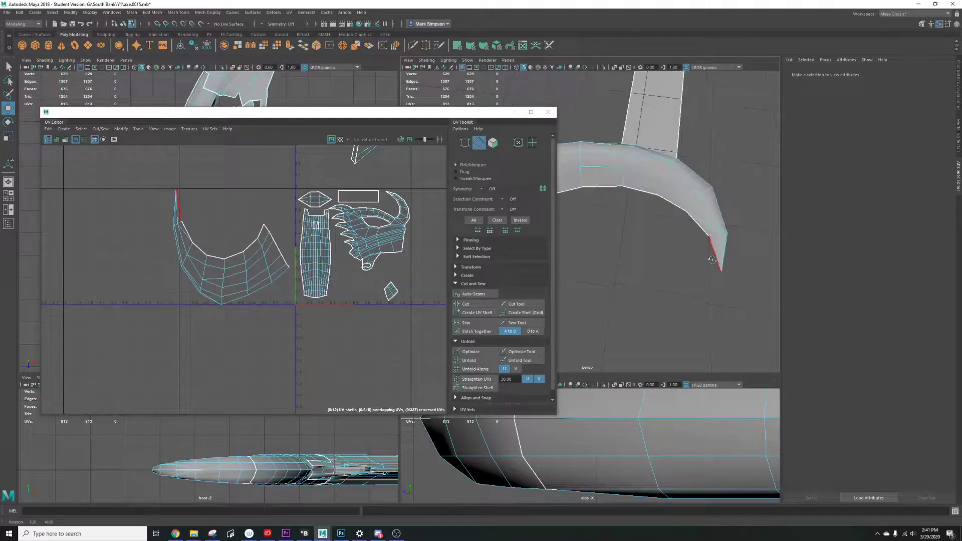
right_click_drag(212, 256, 215, 279)
left_click(223, 264)
left_click_drag(153, 176, 283, 324)
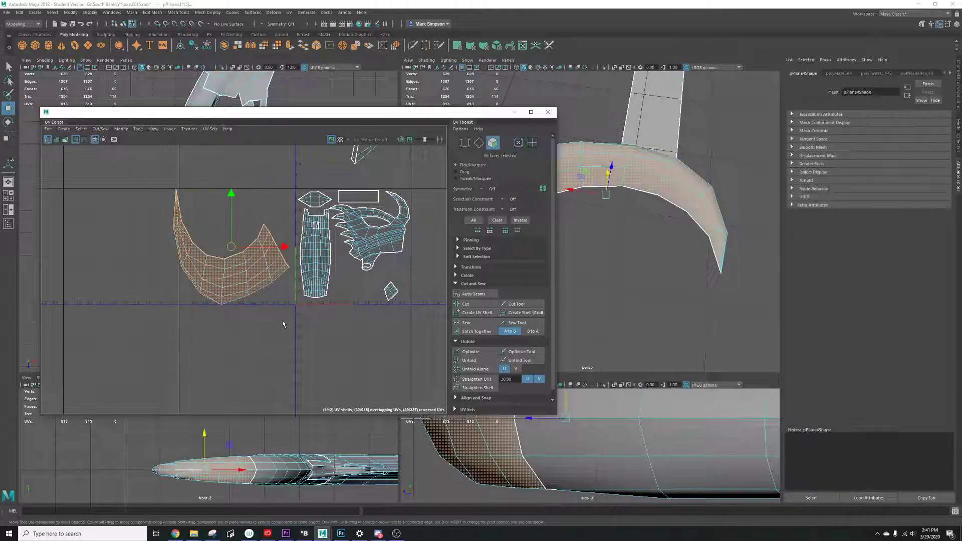
left_click(468, 361)
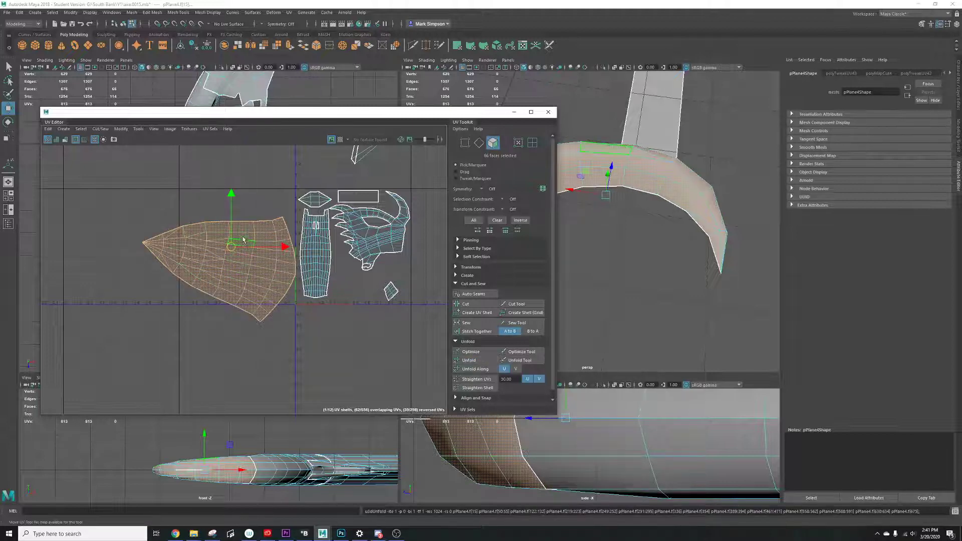
Rotate the unfolded hook shell so its tip points down, and scale it down beside the 0–1 UV tile.
key("e")
left_click_drag(247, 201, 202, 291)
key("w")
key("r")
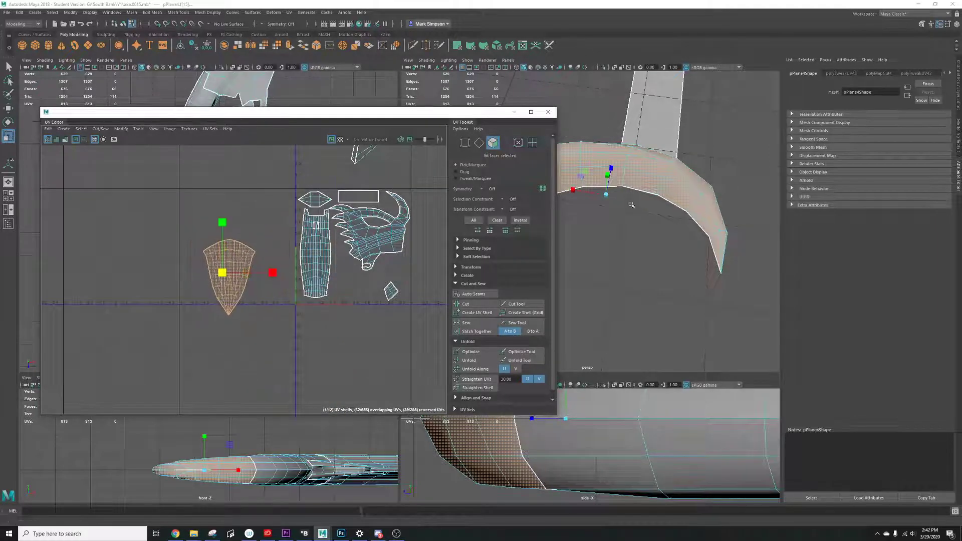
Examine the hook and handle from different distances and compare their seam border with the UV shells.
key("f")
scroll(689, 206, "down", 10)
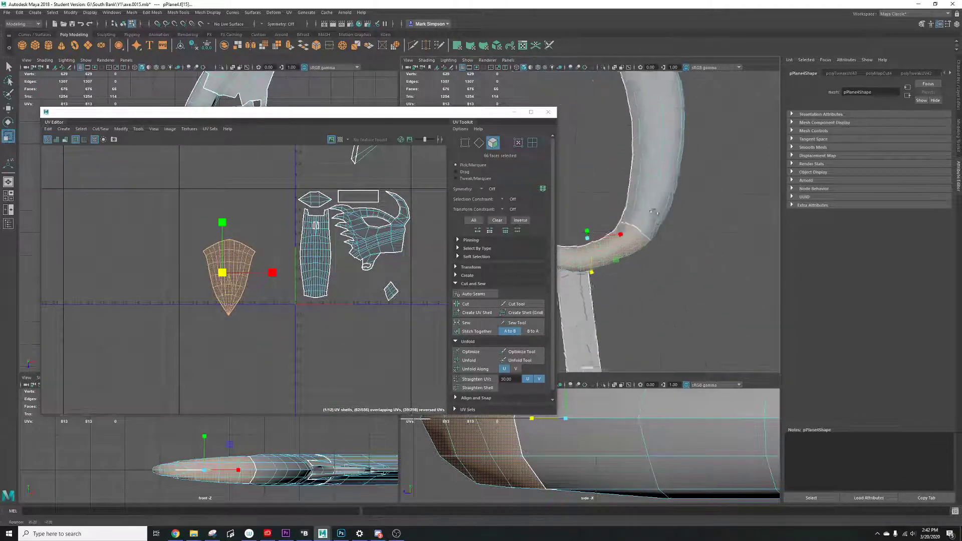
middle_click_drag(642, 190, 641, 216, "alt")
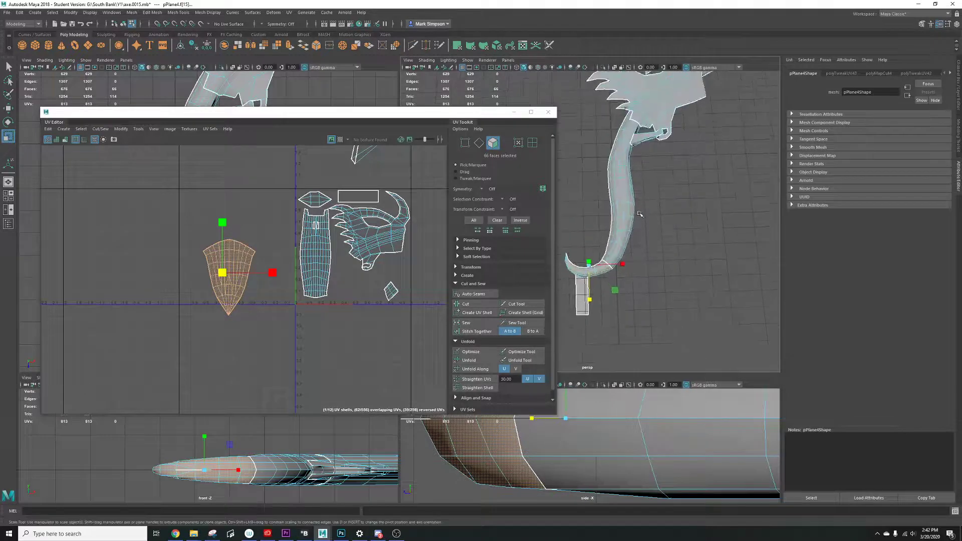
left_click_drag(641, 215, 641, 222, "alt")
middle_click_drag(642, 222, 636, 189, "alt")
scroll(637, 266, "up", 5)
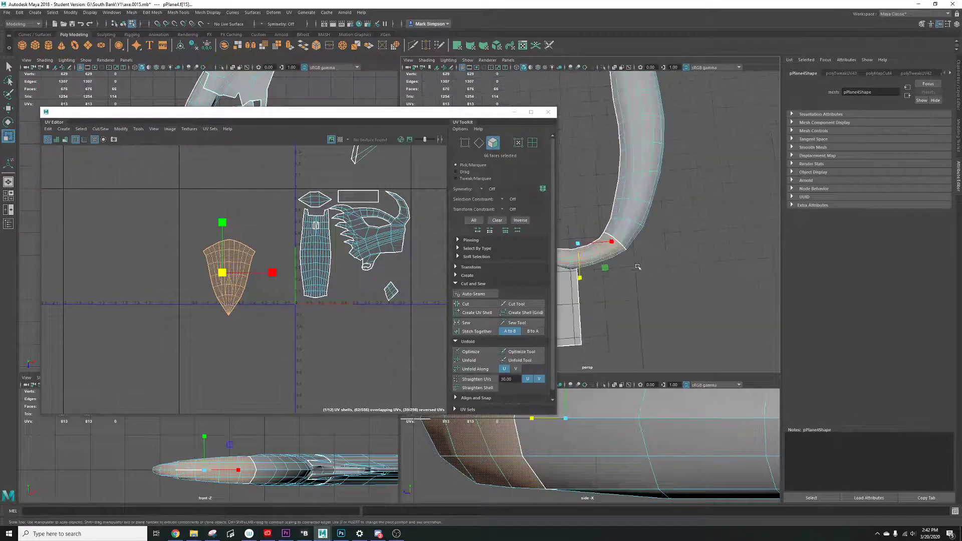
middle_click_drag(345, 295, 323, 275, "alt")
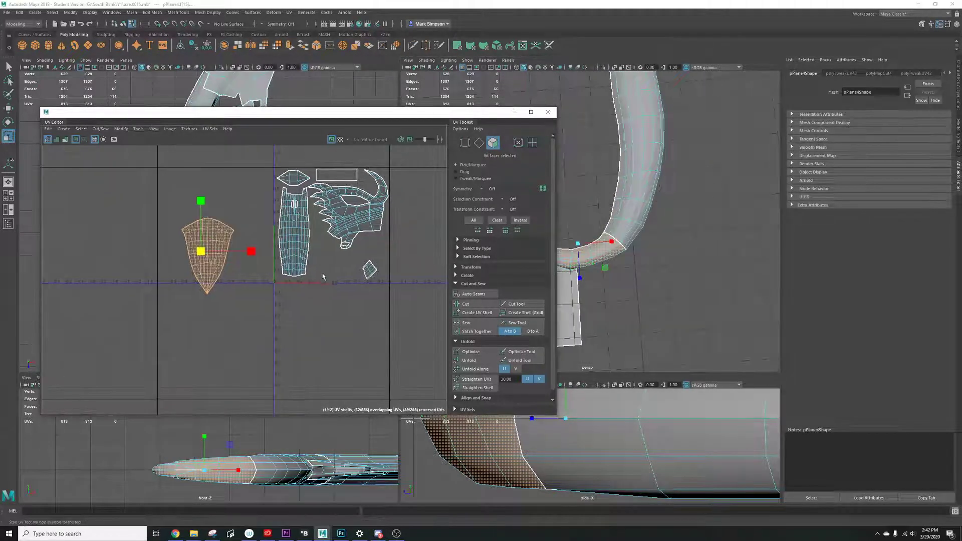
scroll(323, 274, "up", 3)
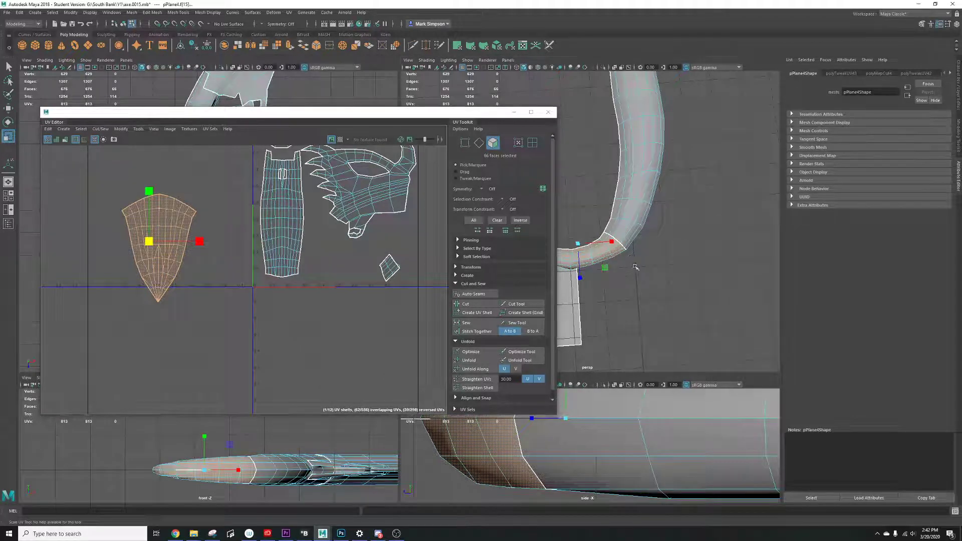
middle_click_drag(629, 256, 634, 274, "alt")
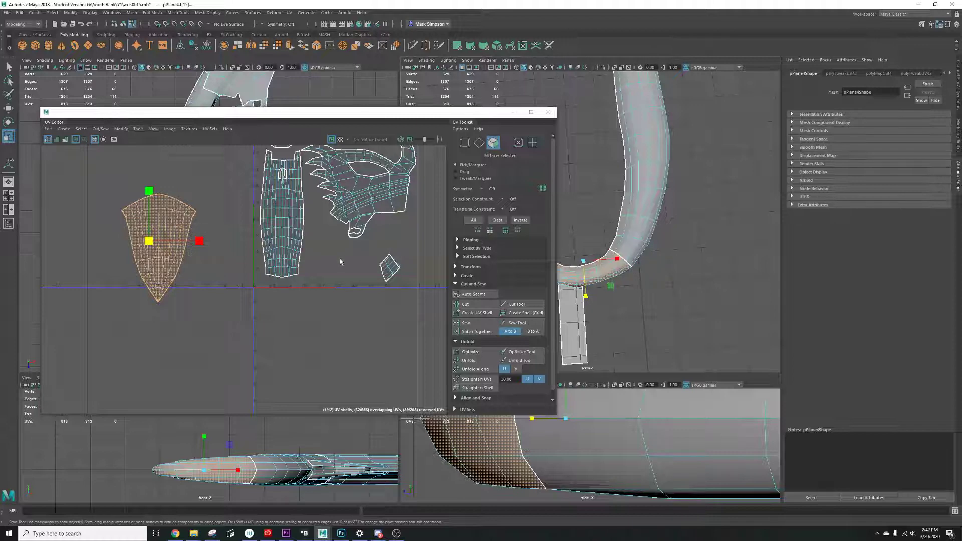
Assign the existing lambert2 material to the whole axe object and inspect its texture image behind the UVs.
right_click_drag(646, 177, 684, 164)
right_click_drag(615, 186, 677, 406)
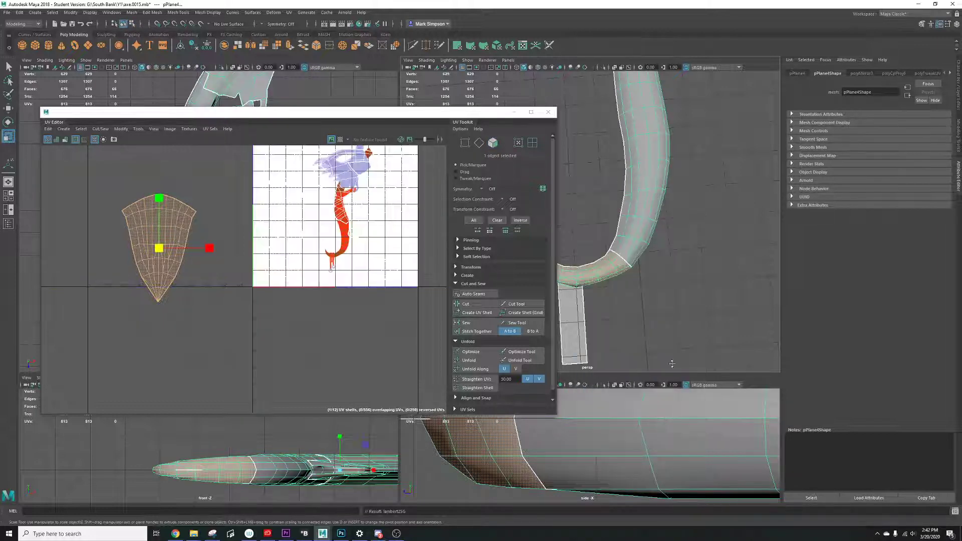
scroll(362, 249, "up", 8)
middle_click_drag(295, 248, 389, 241, "alt")
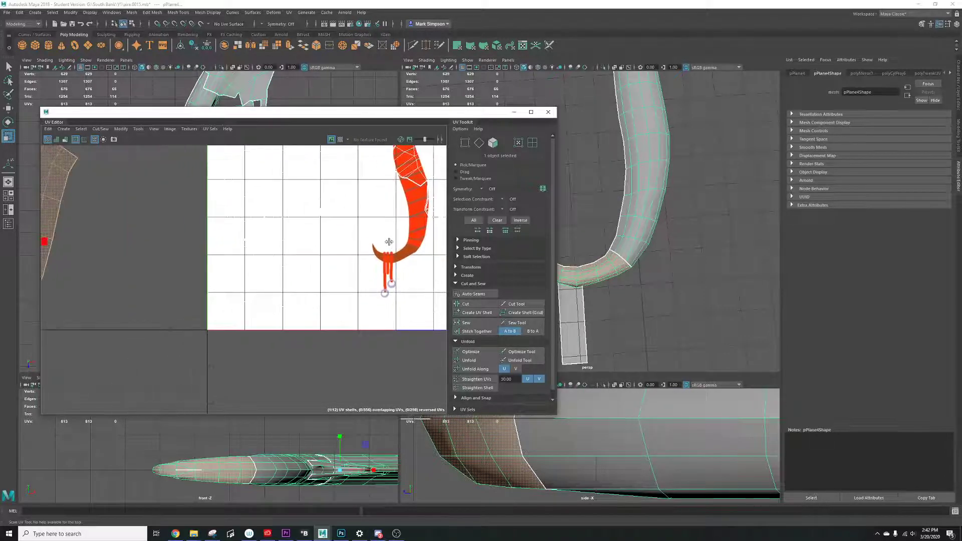
scroll(389, 242, "down", 1)
scroll(368, 249, "down", 2)
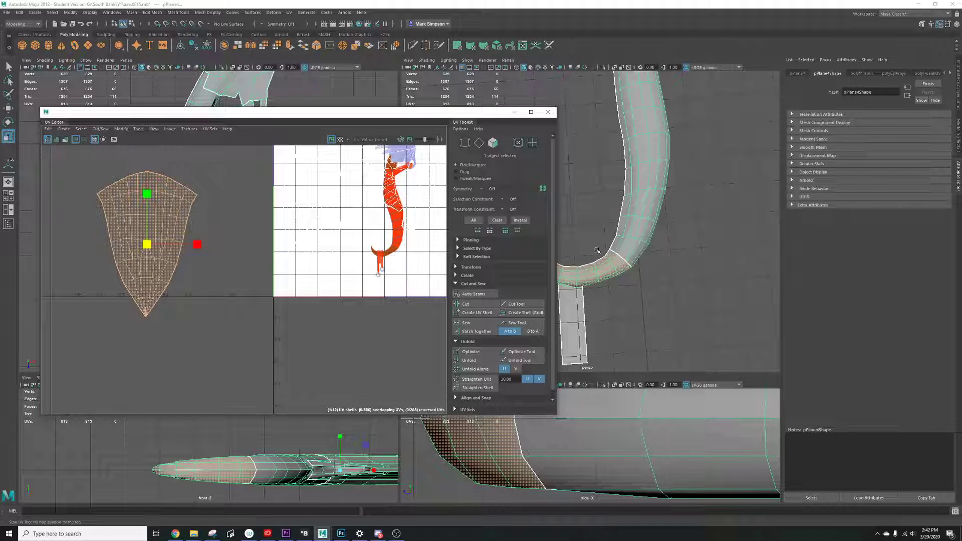
Select the ring of 12 handle faces bordering the hook and try to create a separate UV shell from it.
right_click_drag(628, 268, 627, 293)
left_click(617, 244)
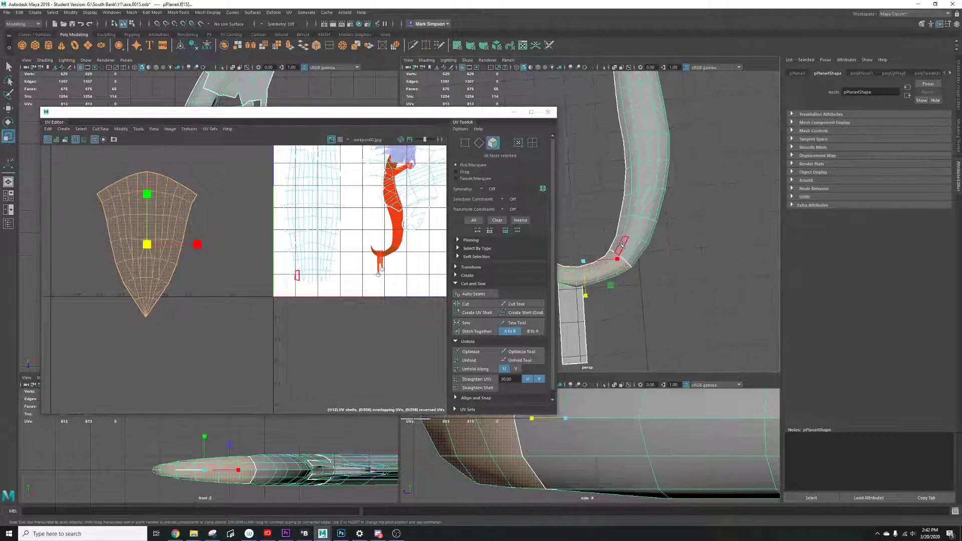
left_click(630, 249)
left_click_drag(609, 245, 628, 223, "alt")
left_click(657, 208)
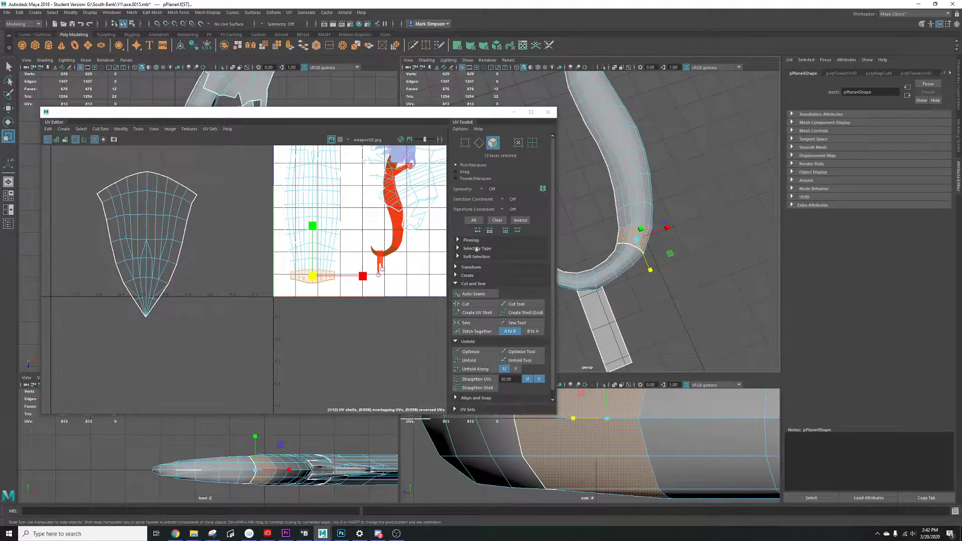
left_click_drag(561, 272, 627, 253, "alt")
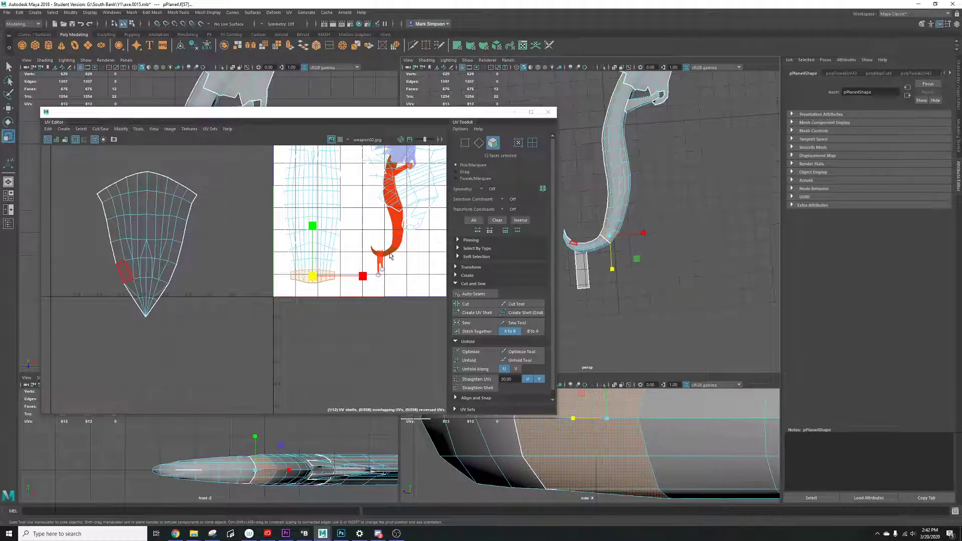
mouse_move(613, 238)
left_mouse_down("alt")
mouse_move(640, 231)
mouse_move(618, 239)
left_mouse_up("alt")
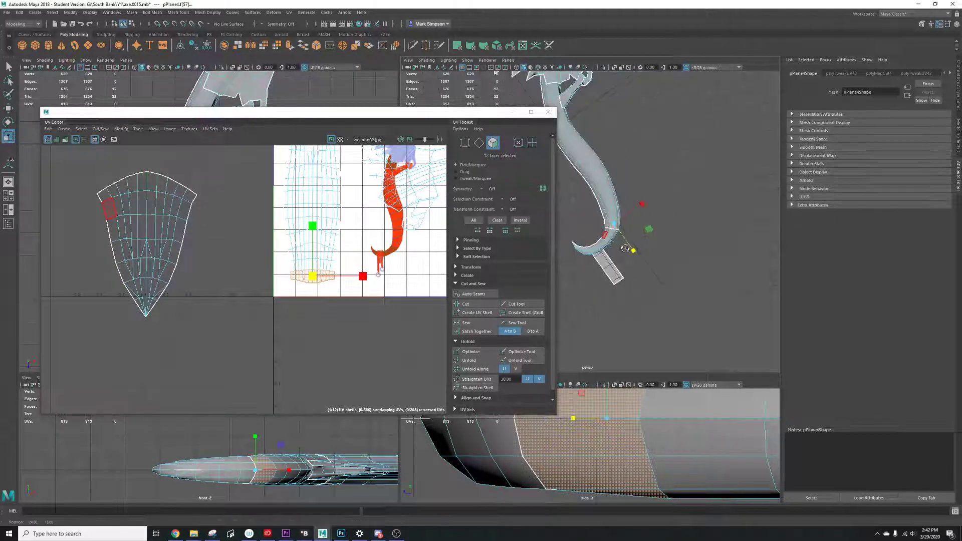
left_click(478, 313)
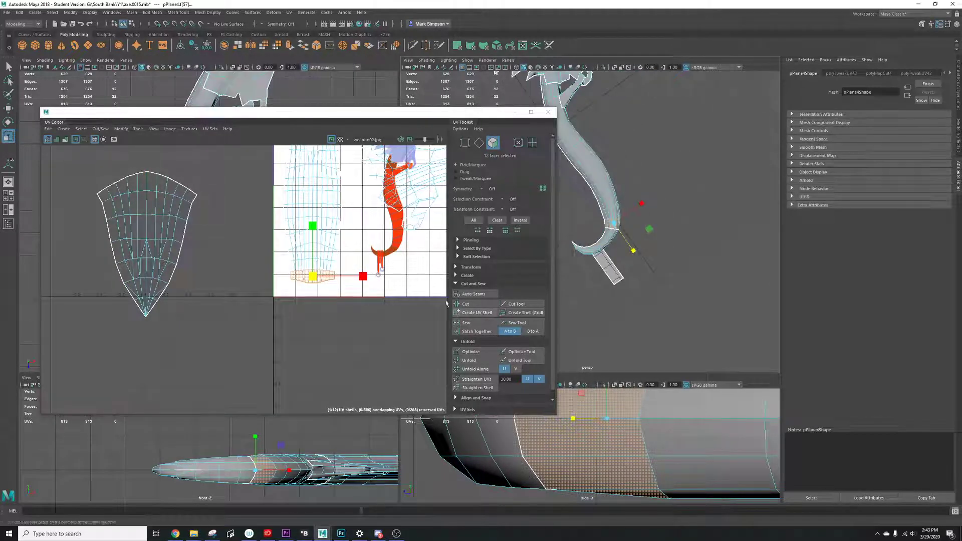
Split the selected ring faces off the handle's UV shell and move them straight down below the 0–1 UV tile.
scroll(305, 292, "up", 3)
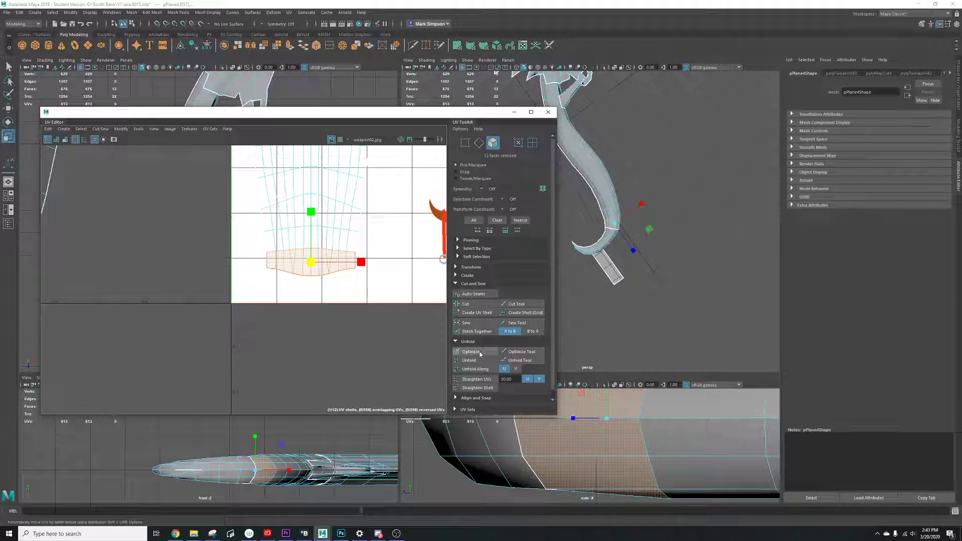
scroll(479, 354, "down", 1)
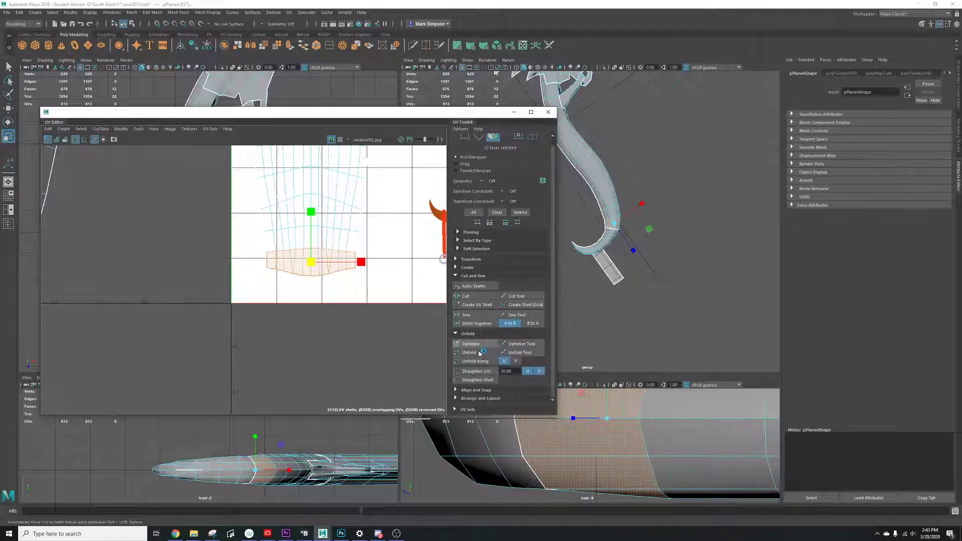
scroll(308, 268, "down", 3)
left_click(307, 264)
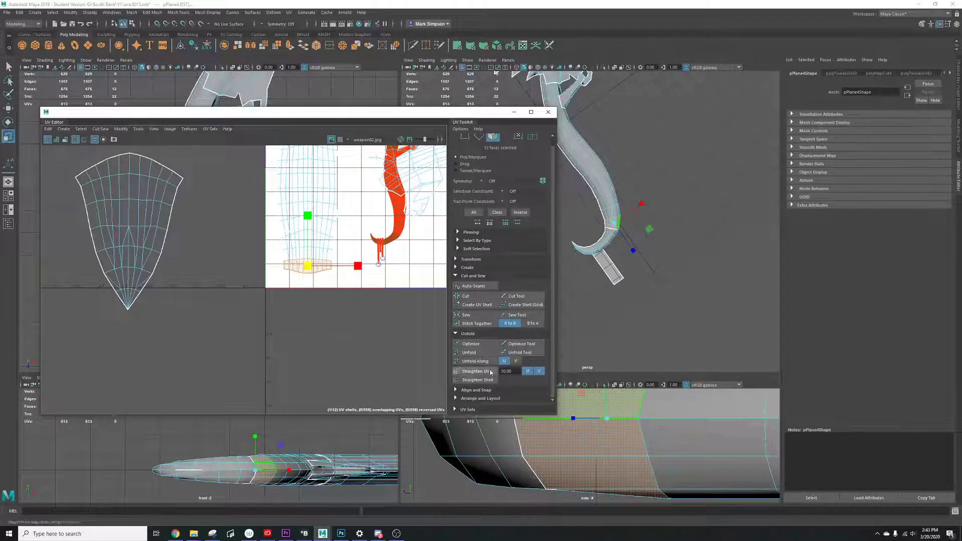
left_click(100, 129)
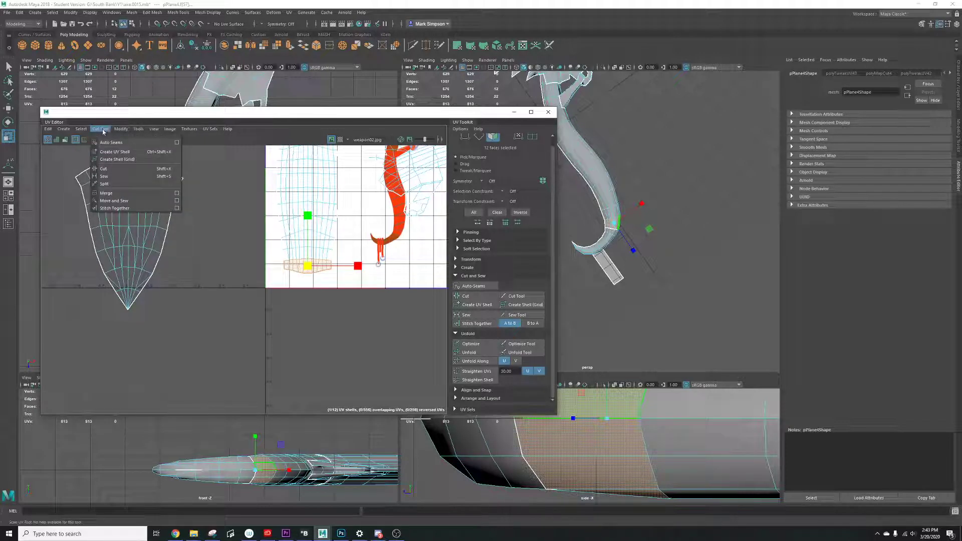
left_click(111, 185)
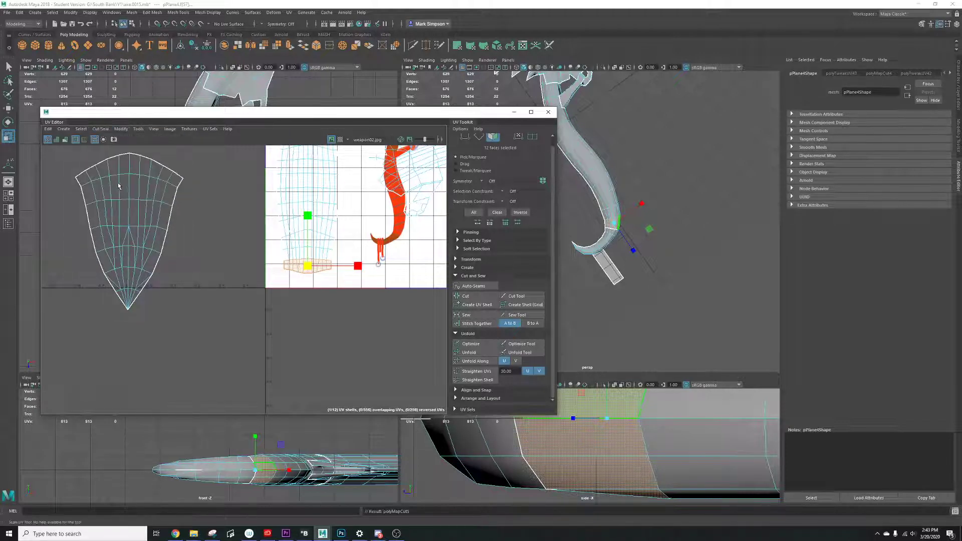
key("w")
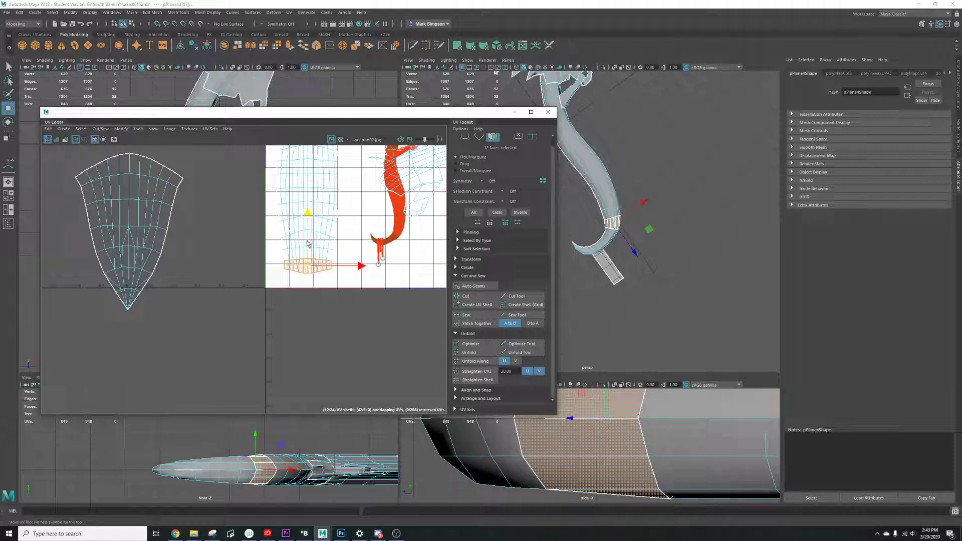
left_click_drag(307, 215, 308, 265)
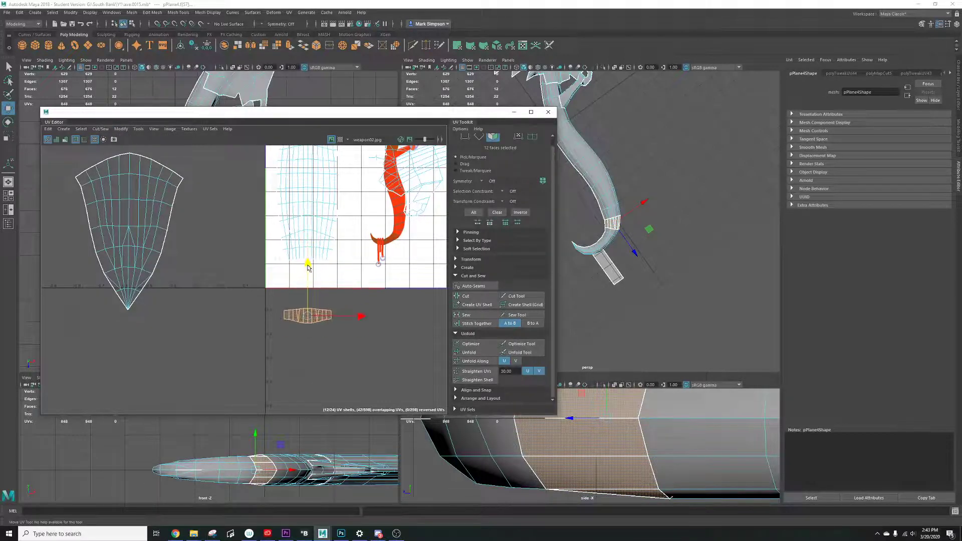
Try to stitch the separated ring faces to the hook shell along the two middle edges of its wide border.
middle_click_drag(209, 229, 234, 260, "alt")
right_click(157, 188)
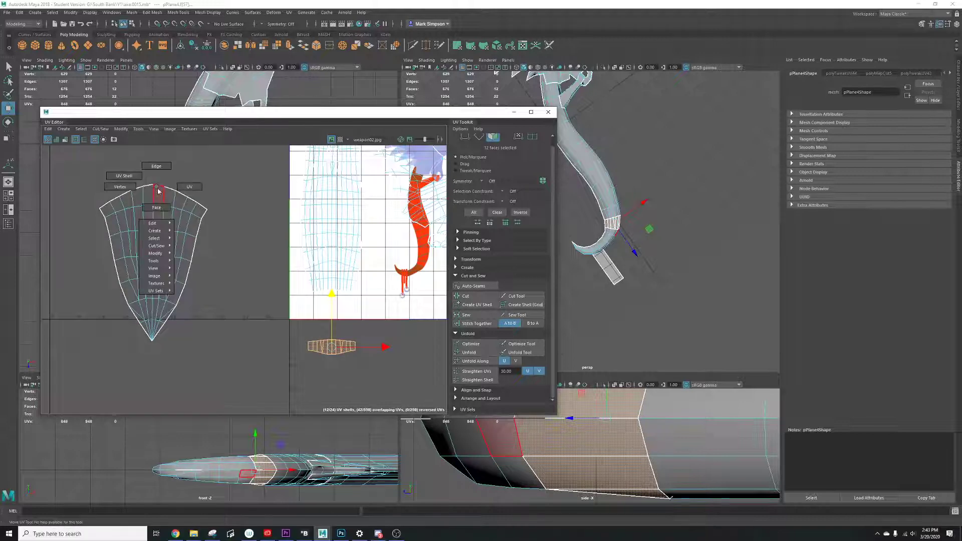
left_click(157, 168)
left_click(159, 188)
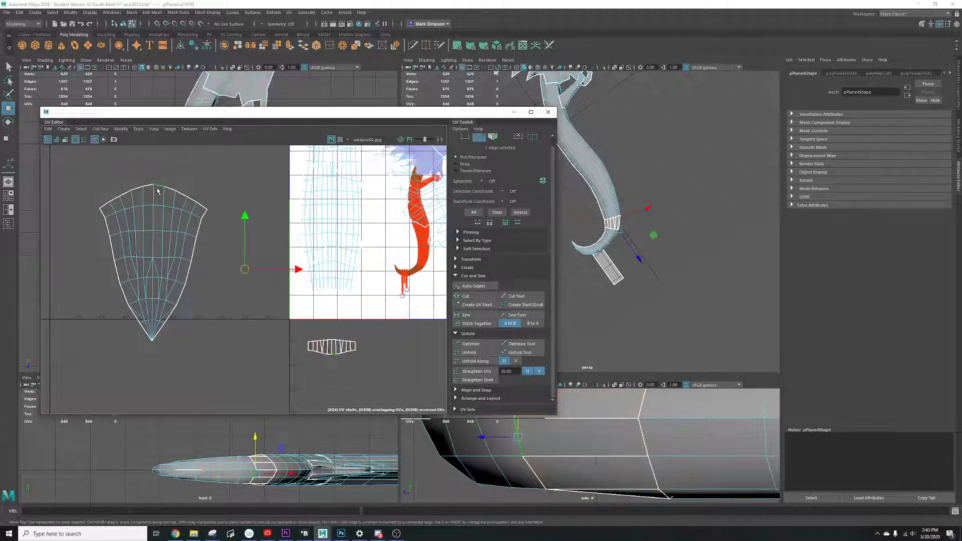
right_click(166, 220)
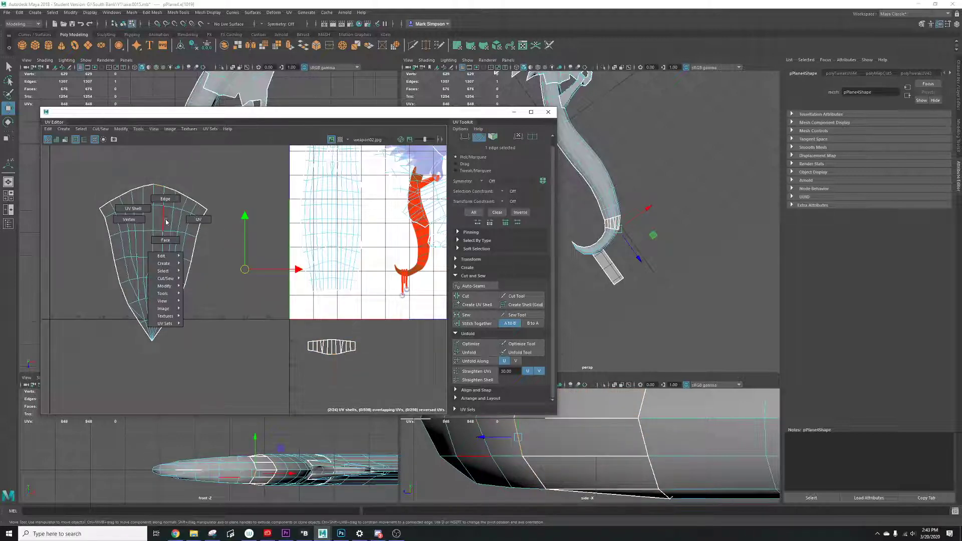
right_click_drag(166, 220, 169, 205)
left_click(154, 186)
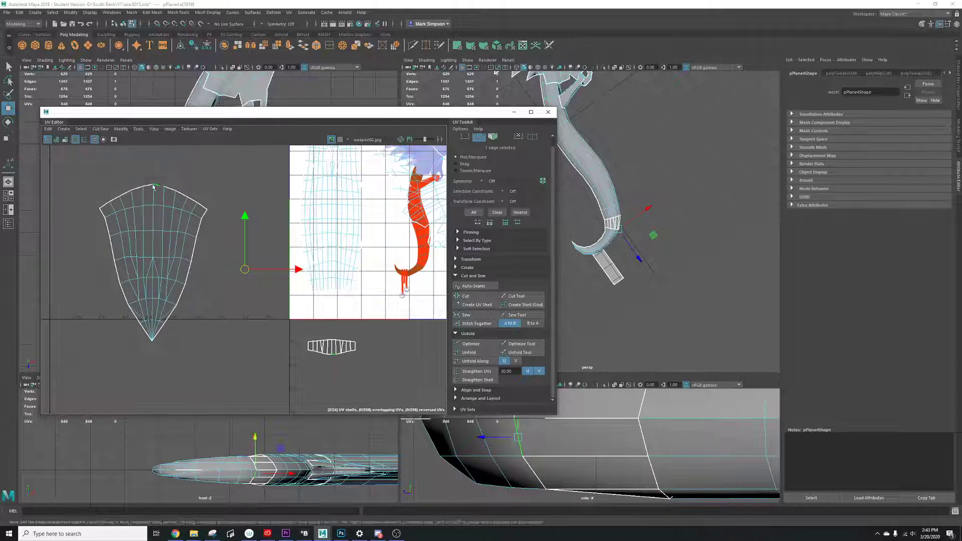
left_click(149, 187, "shift")
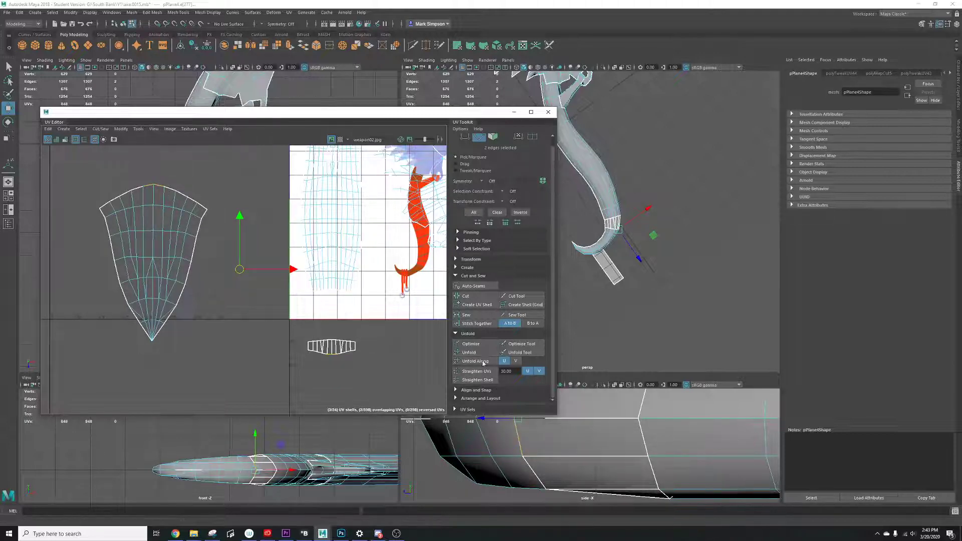
left_click(478, 324)
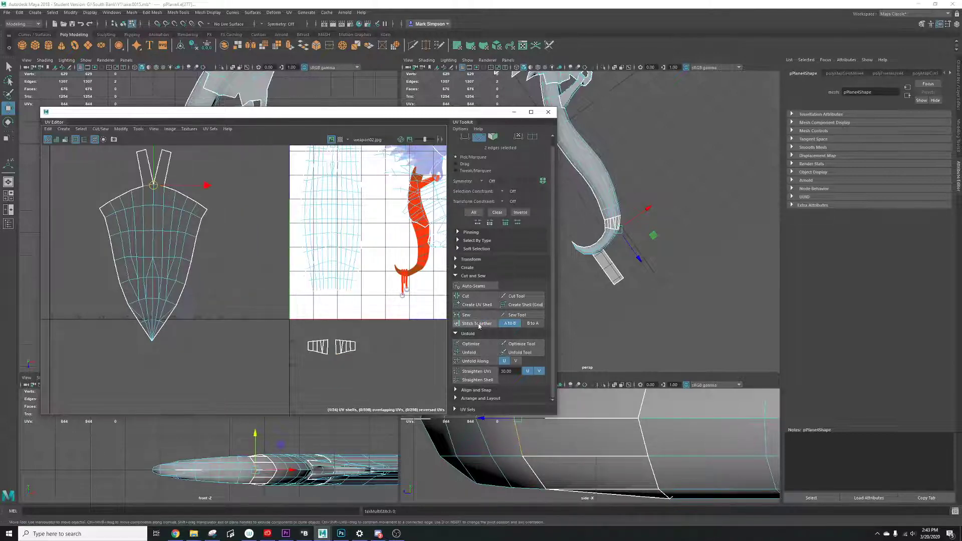
key("ctrl+z")
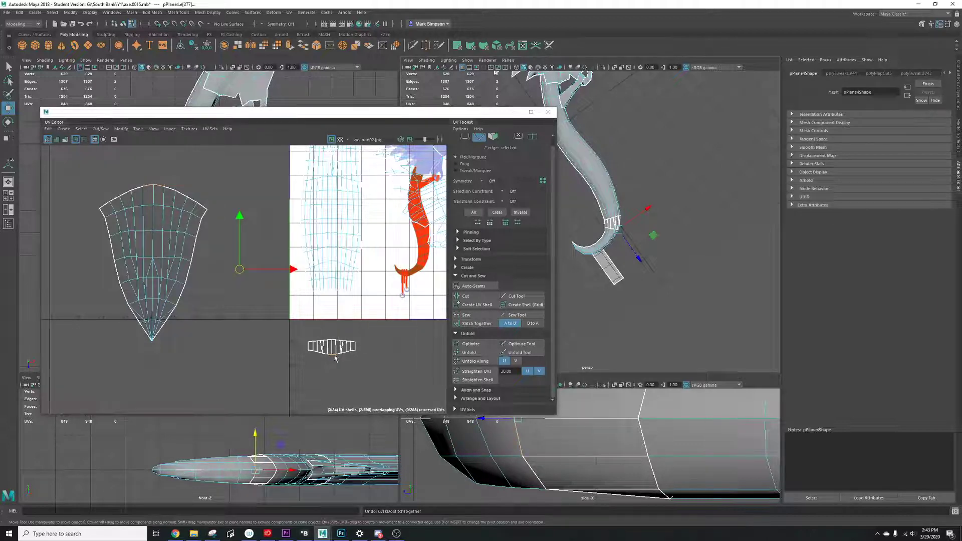
Sew the 11 edges between the separated ring faces with the Sew Tool to form one UV shell.
right_click_drag(318, 344, 317, 351)
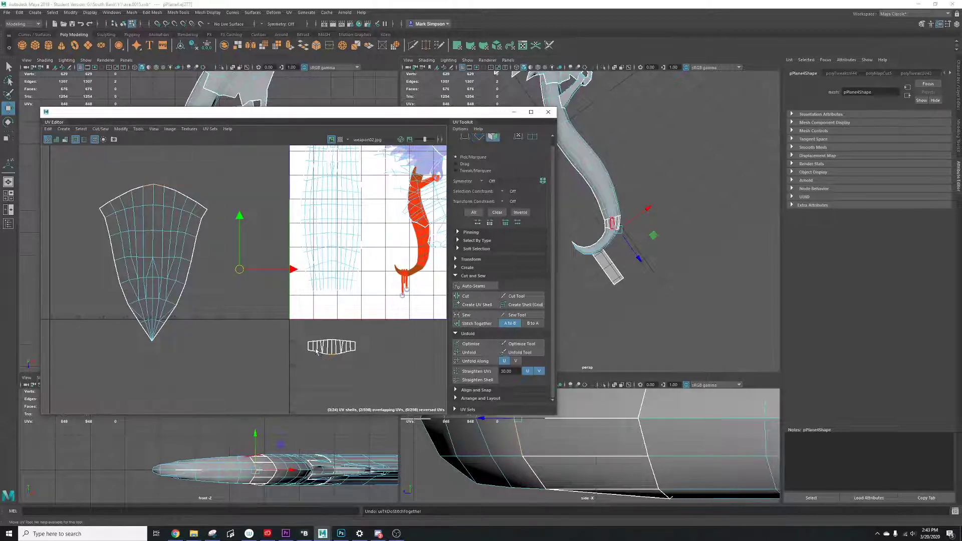
left_click_drag(358, 354, 372, 357)
left_click_drag(601, 296, 611, 277, "alt")
scroll(396, 362, "up", 4)
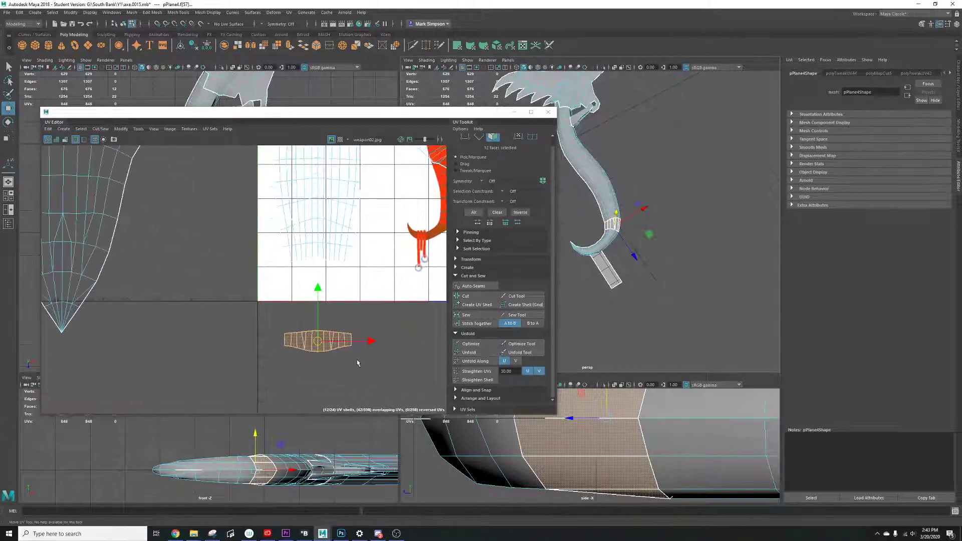
left_click(517, 314)
left_click_drag(351, 345, 283, 338)
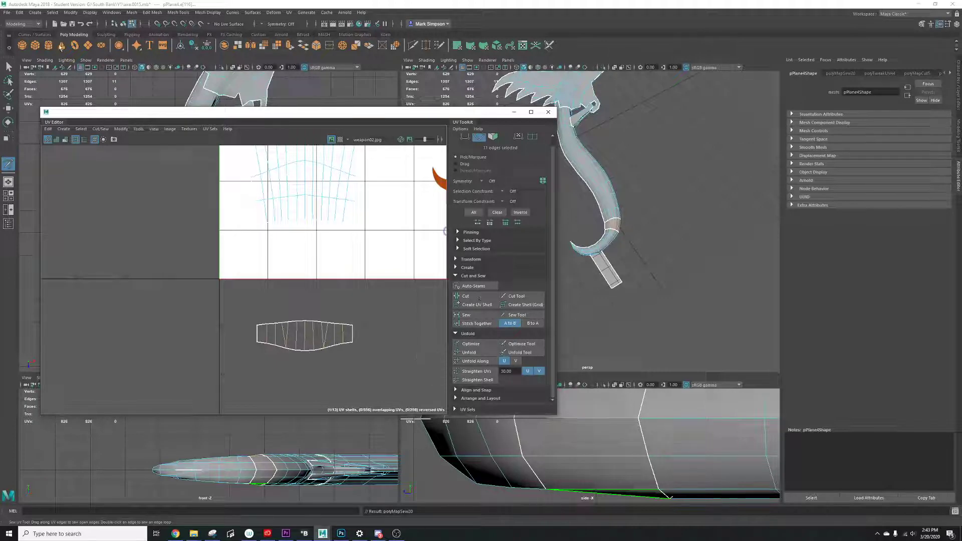
left_click(8, 69)
Stitch the ring shell to the middle of the hook's wide border and sew the open gap on its right side.
scroll(298, 333, "down", 6)
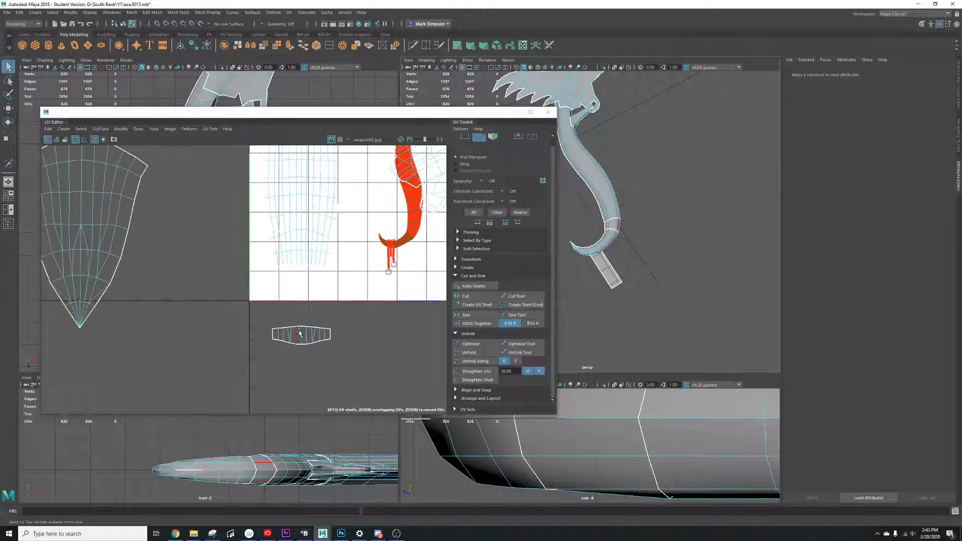
left_click(176, 225)
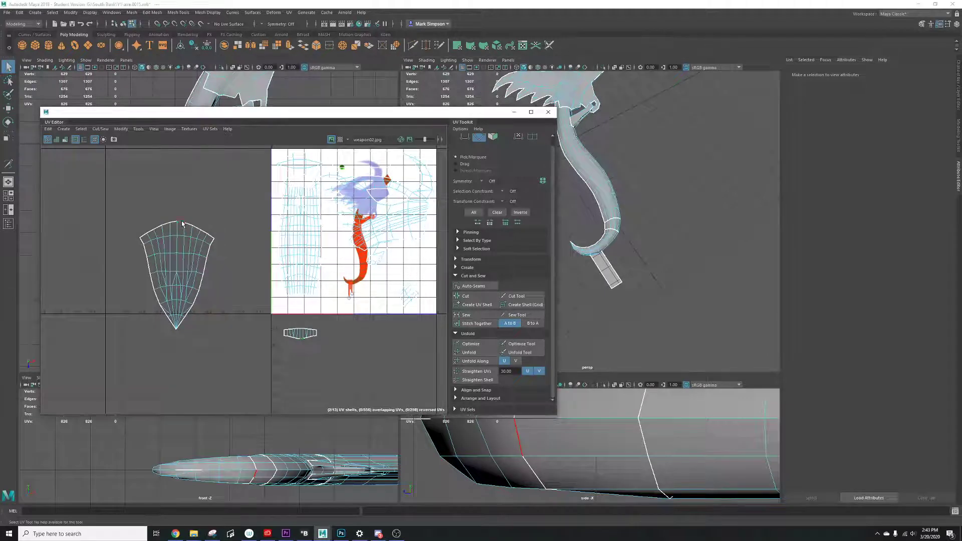
left_click(475, 324)
scroll(212, 251, "up", 4)
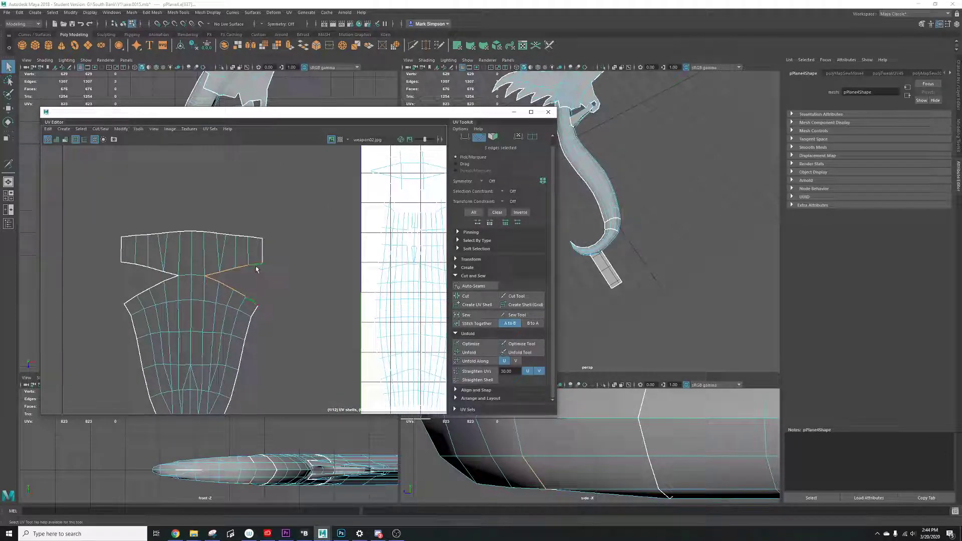
left_click(468, 314)
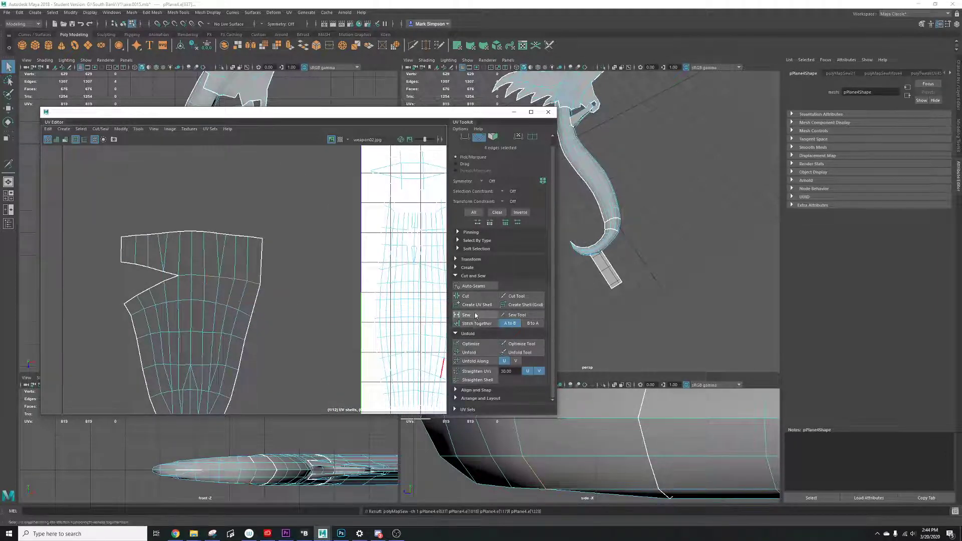
Sew the open gap on the left side of the ring faces and optimize the whole hook UV shell.
left_click(154, 272)
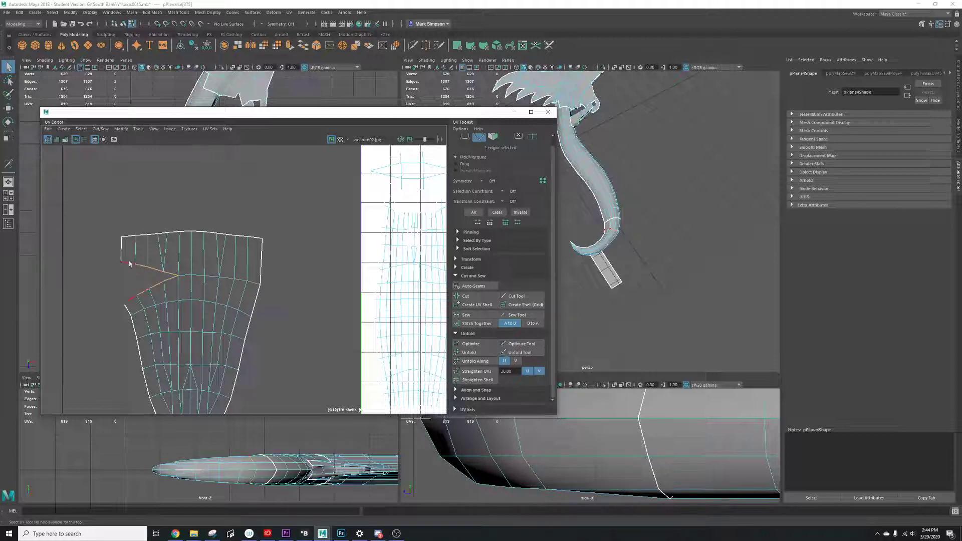
left_click(466, 314)
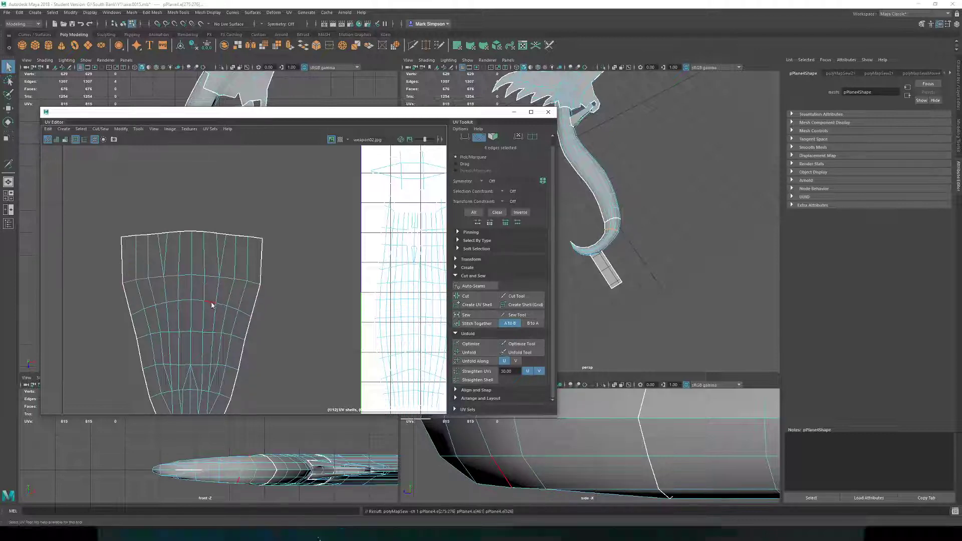
right_click_drag(212, 302, 214, 325)
scroll(227, 353, "down", 5)
middle_click_drag(228, 353, 237, 306, "alt")
left_click_drag(254, 384, 290, 392)
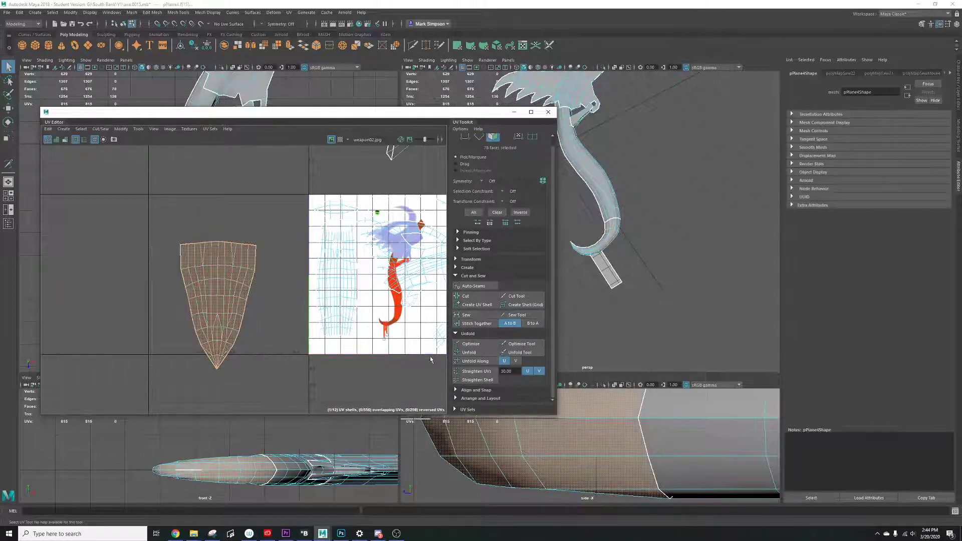
left_click(472, 345)
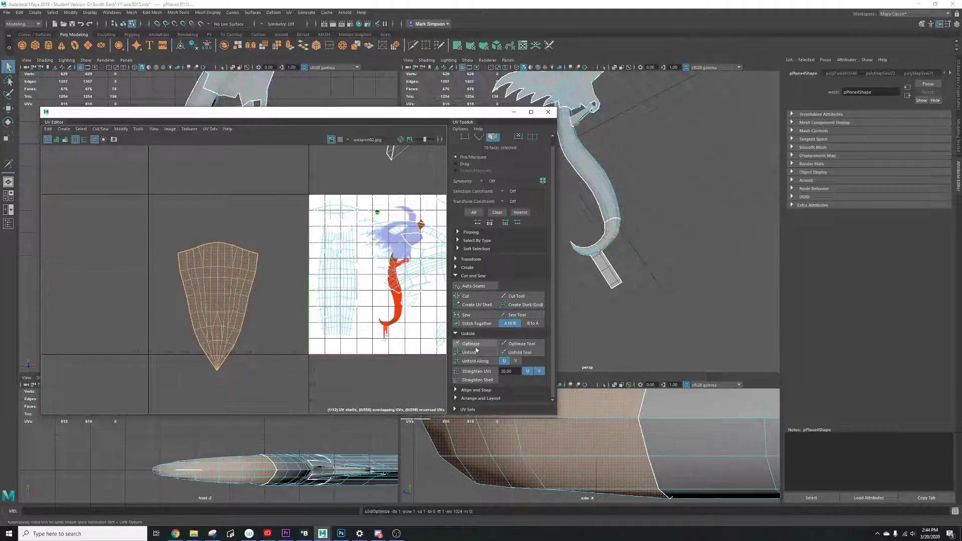
left_click(476, 345)
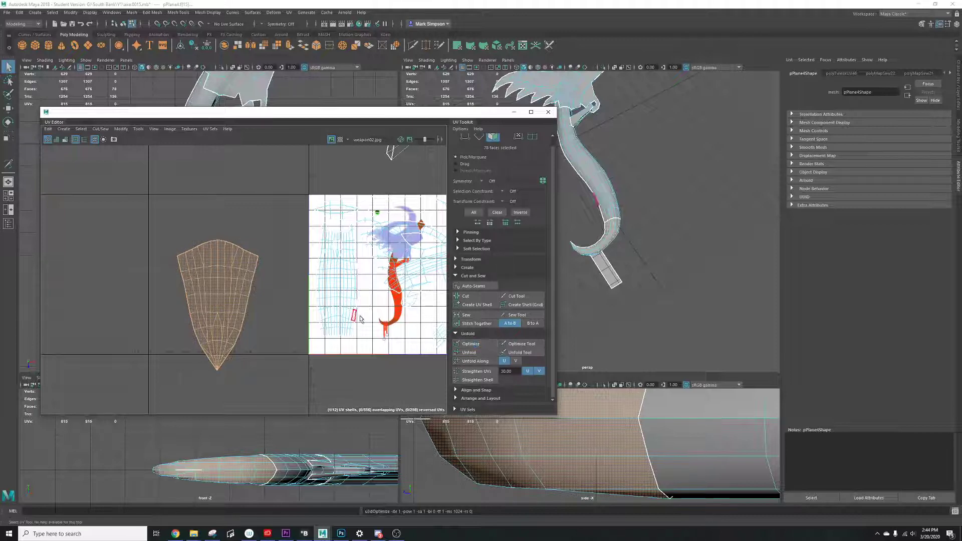
Display the checker map and compare its squares on the hook and handle.
left_click(340, 139)
left_click_drag(599, 240, 576, 224, "alt")
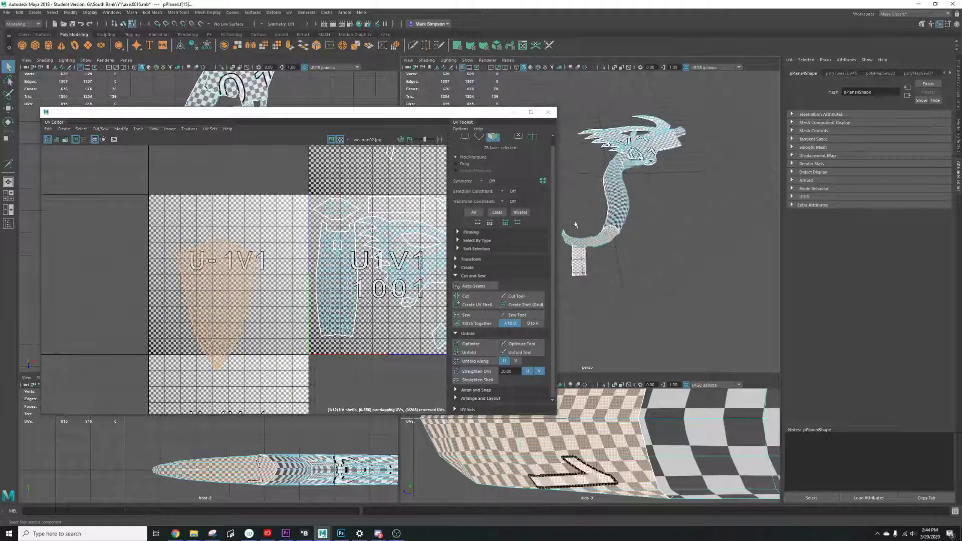
scroll(621, 250, "up", 5)
left_click_drag(618, 253, 649, 285, "alt")
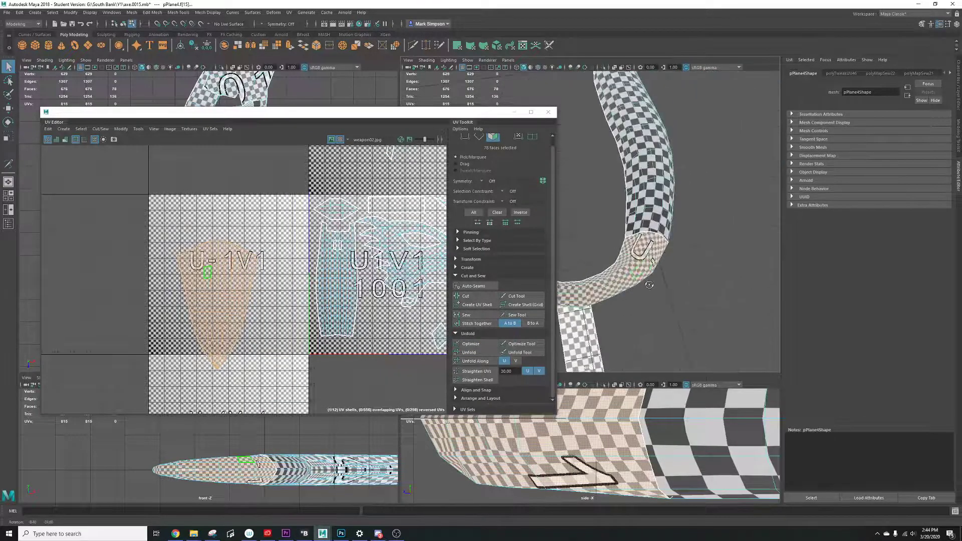
scroll(657, 291, "down", 4)
scroll(635, 199, "down", 1)
middle_click_drag(636, 205, 639, 292, "alt")
left_click_drag(639, 292, 638, 271, "alt")
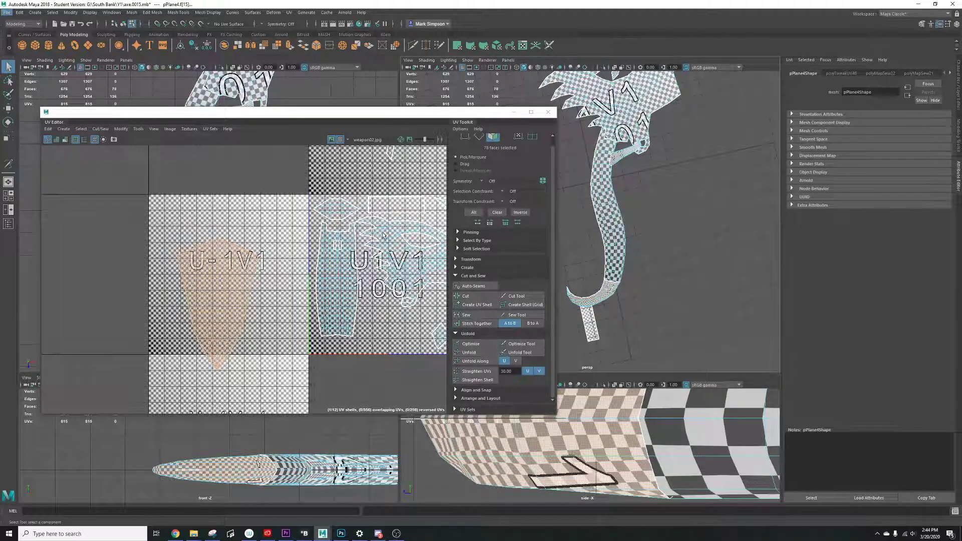
Hide the checker map and compare the colours in the weapon texture with the model's handle, prong and hook.
left_click(340, 140)
middle_click_drag(396, 245, 325, 259, "alt")
scroll(348, 272, "up", 6)
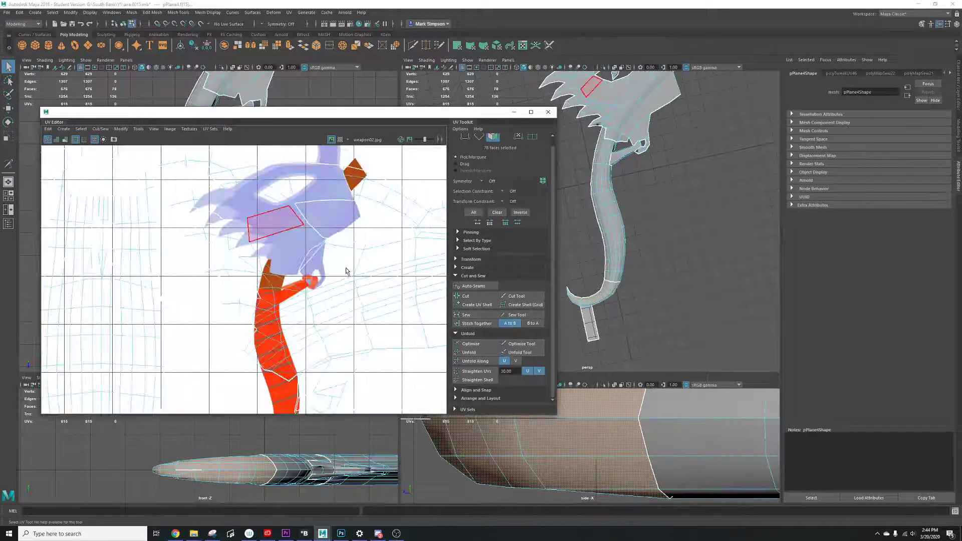
middle_click_drag(240, 280, 332, 257, "alt")
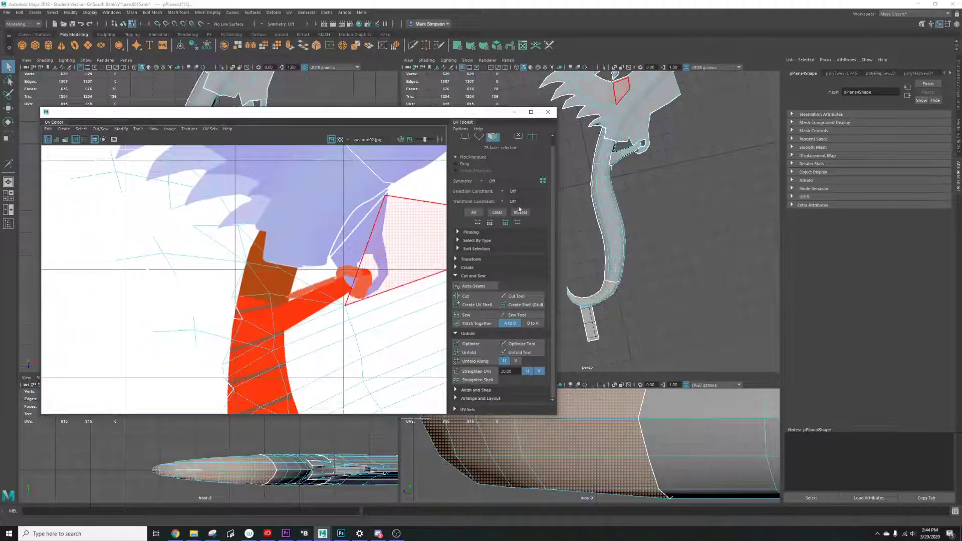
left_click_drag(607, 147, 602, 195, "alt")
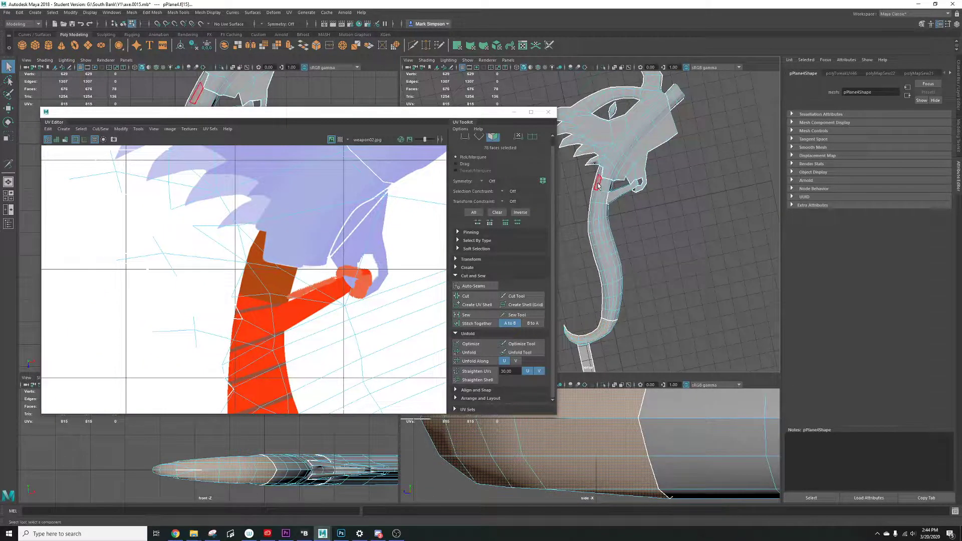
middle_click_drag(609, 268, 629, 212, "alt")
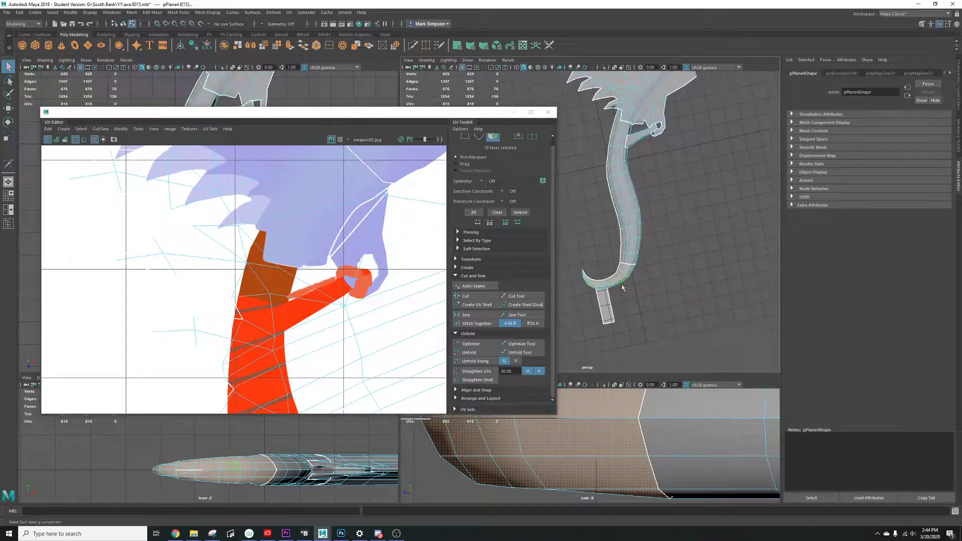
middle_click_drag(374, 304, 387, 189, "alt")
scroll(338, 315, "down", 4)
middle_click_drag(342, 342, 368, 185, "alt")
middle_click_drag(671, 286, 662, 274, "alt")
scroll(663, 273, "up", 5)
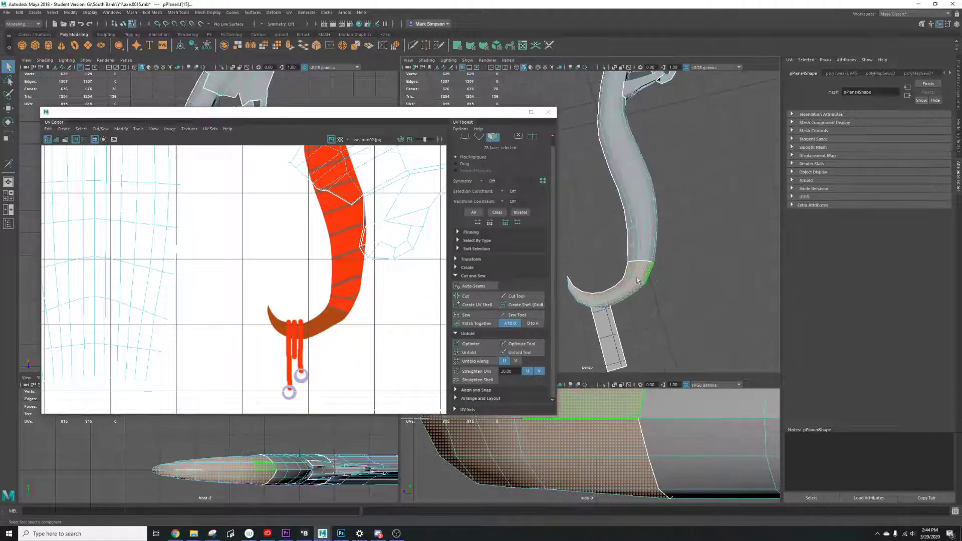
scroll(333, 290, "down", 5)
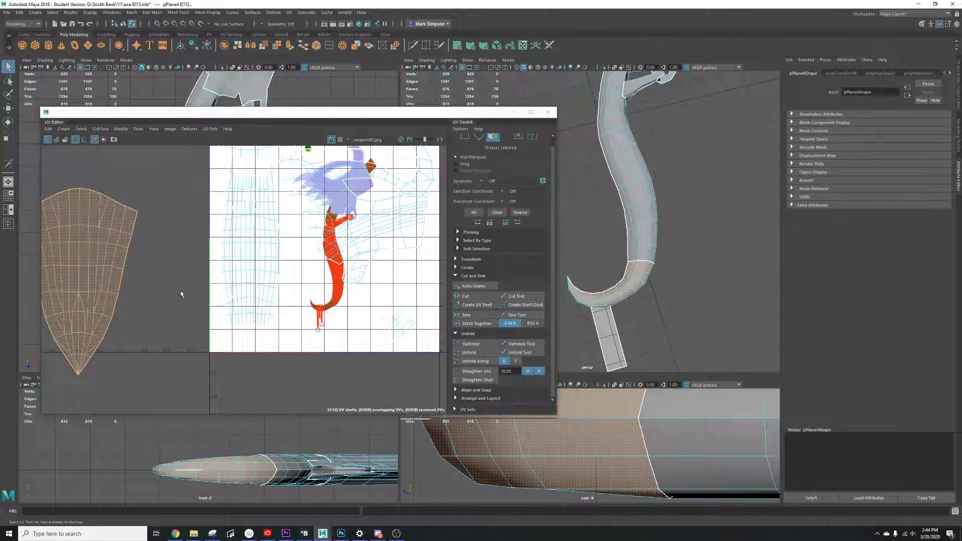
middle_click_drag(180, 294, 220, 286, "alt")
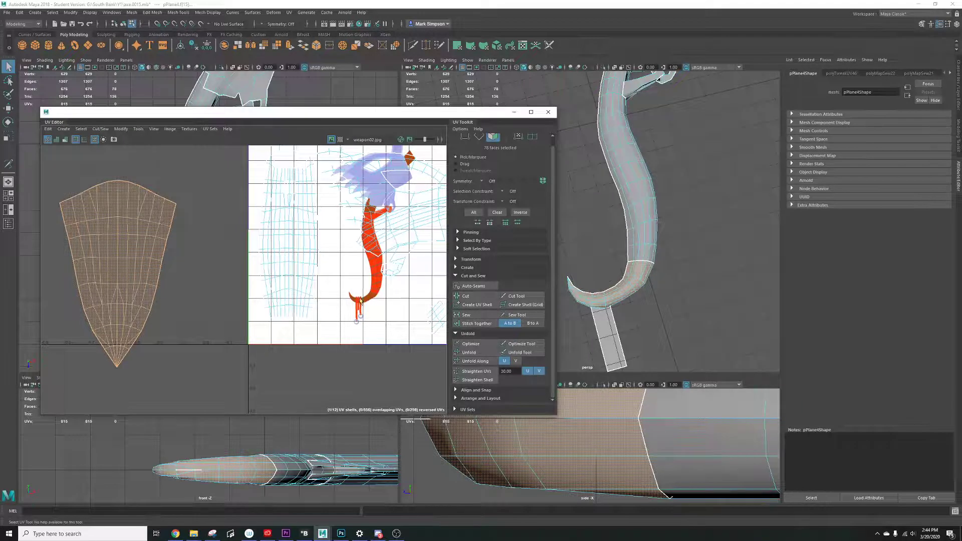
middle_click_drag(358, 277, 352, 308, "alt")
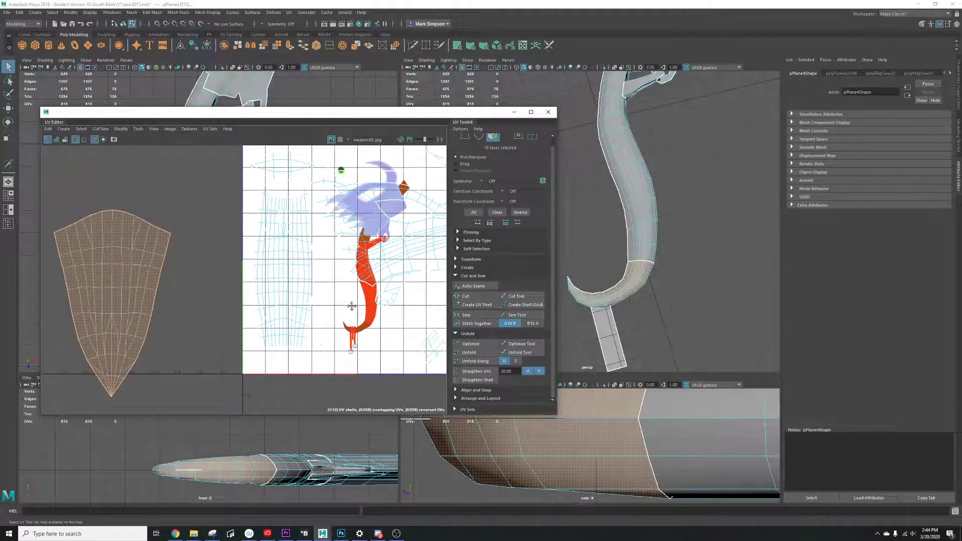
scroll(353, 306, "down", 2)
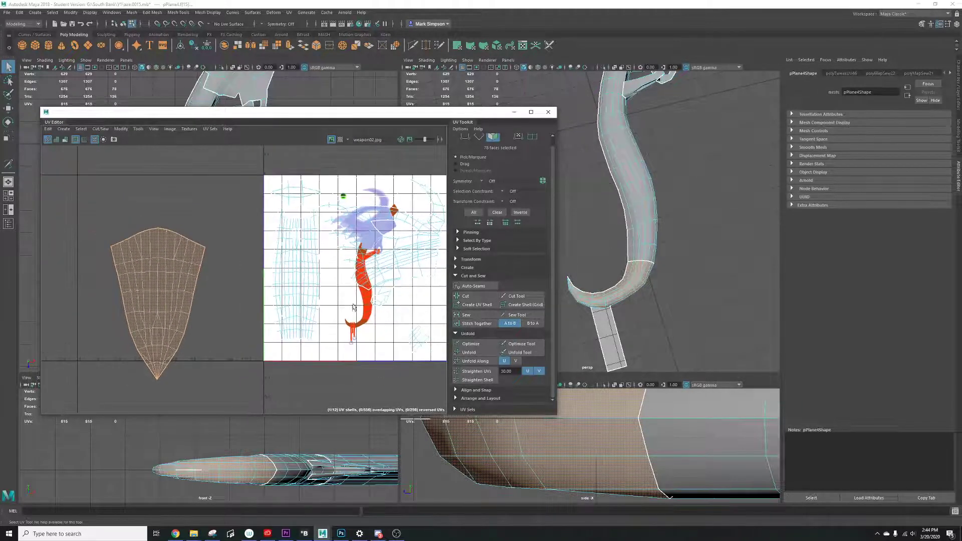
Assign the existing lambert1 material to the whole axe and frame its UV layout without the checker map.
left_click(340, 140)
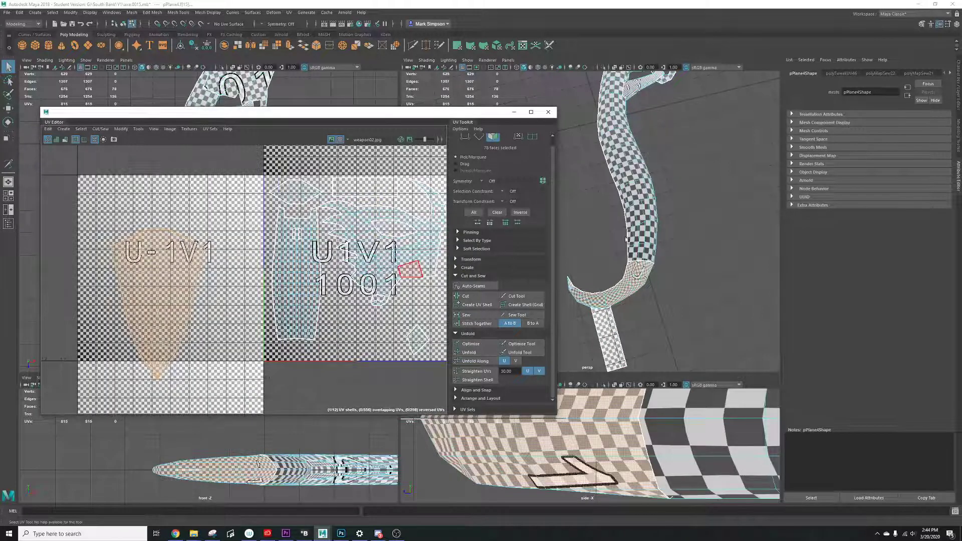
right_click(640, 221)
left_click(676, 208)
right_click(638, 217)
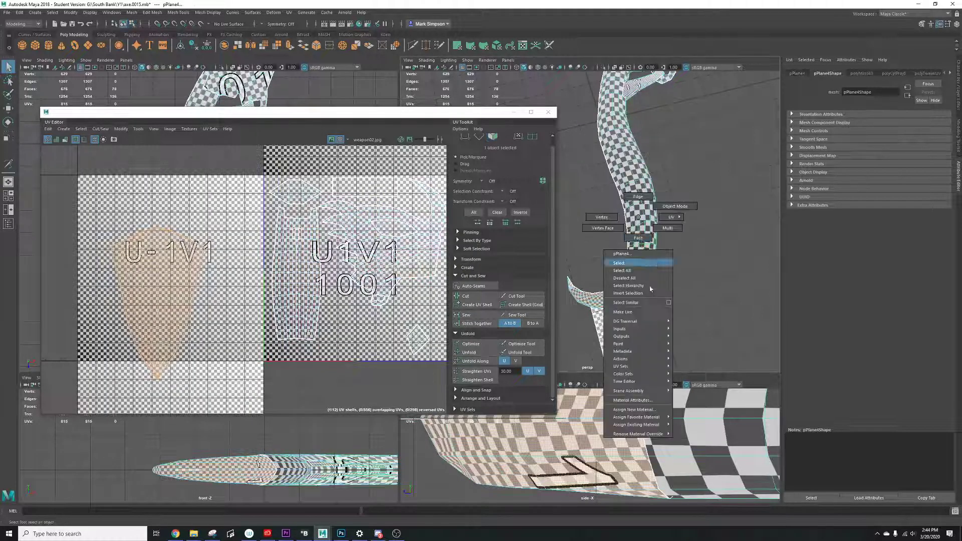
mouse_move(655, 427)
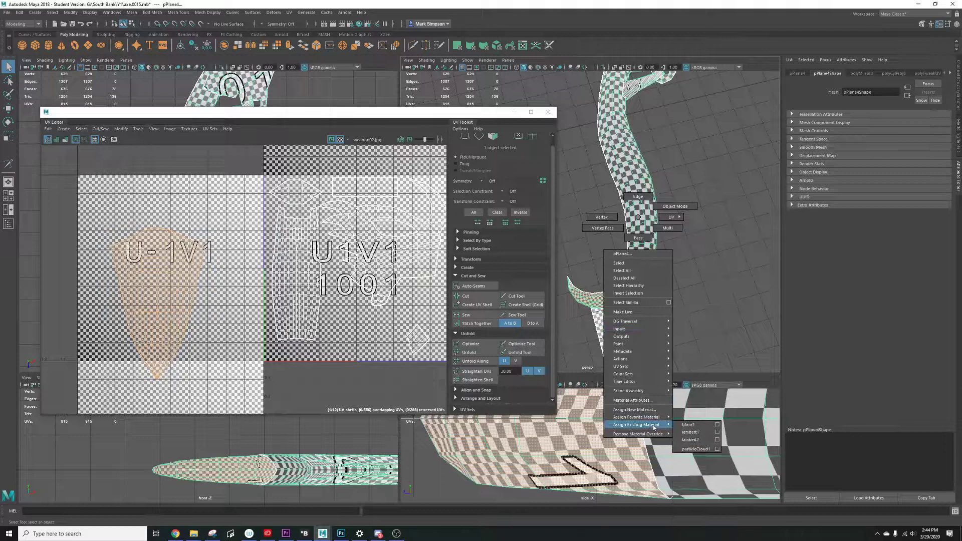
left_click(690, 432)
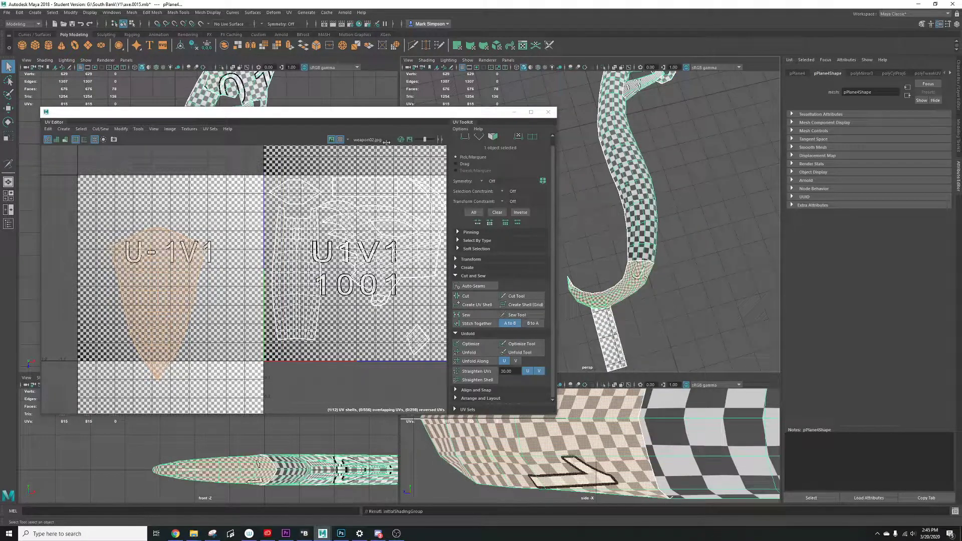
left_click(340, 138)
key("f")
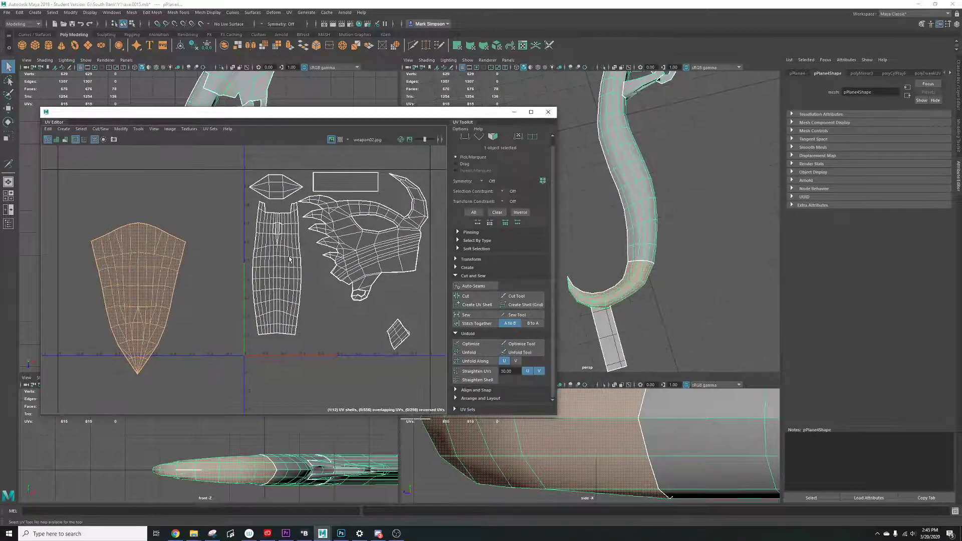
Scale the handle's UV shell up slightly and place it along the left border of the 0–1 tile.
right_click(290, 259)
left_click(256, 246)
left_click(276, 267)
key("r")
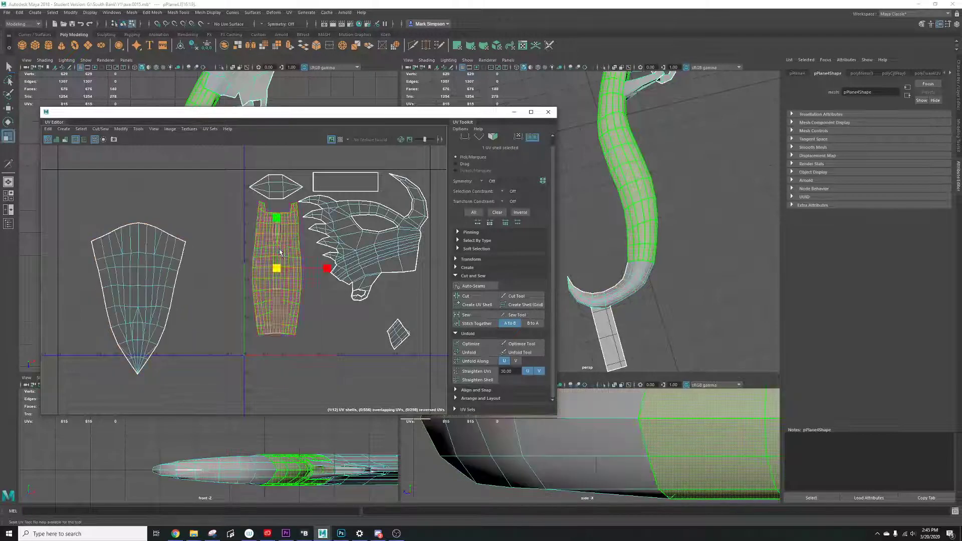
left_click_drag(276, 268, 273, 276)
key("w")
key("r")
key("w")
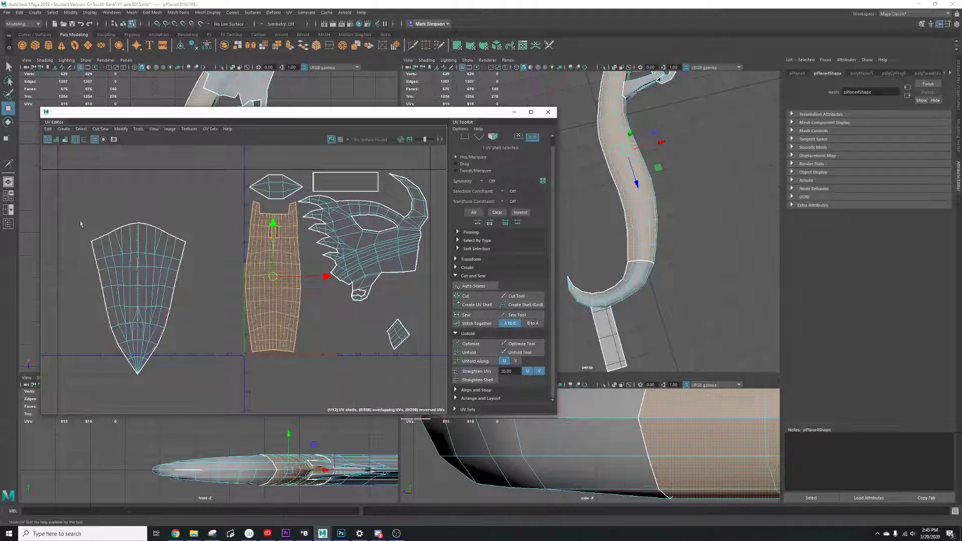
Scale the hook's UV shell down and place it inside the 0–1 tile, beside the handle shell and below the axe head.
left_click_drag(81, 221, 199, 369)
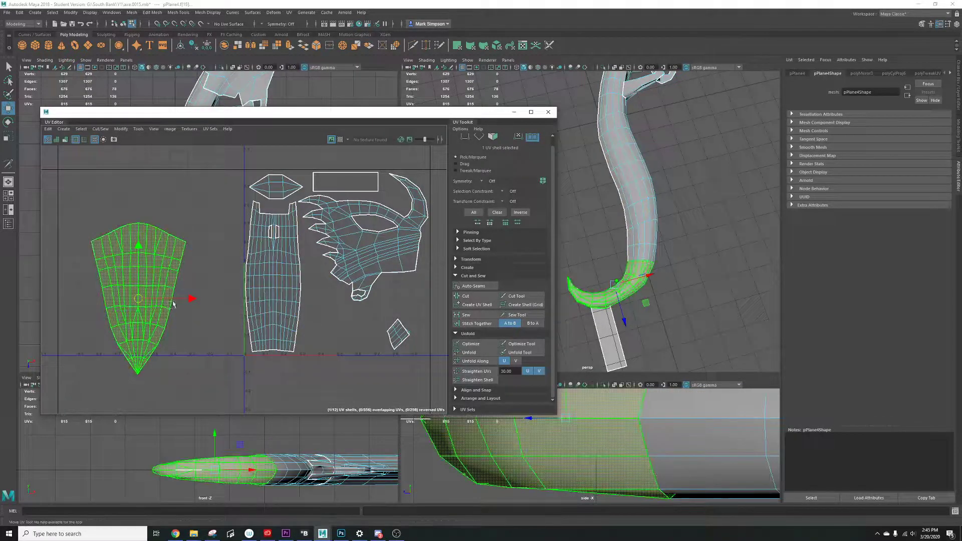
left_click_drag(131, 299, 287, 362)
key("r")
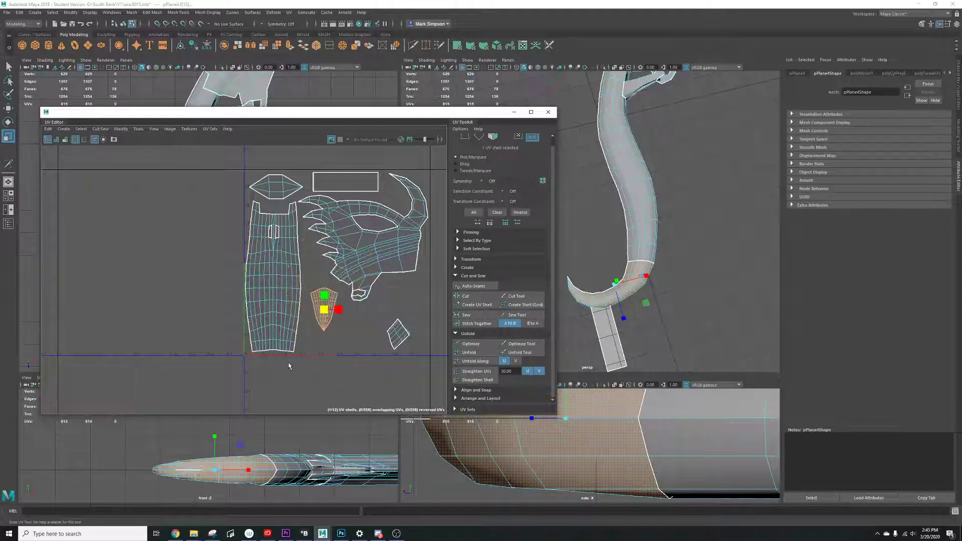
key("w")
left_click_drag(316, 319, 326, 323)
Display the checker map and compare the square sizes where the hook meets the handle.
left_click(340, 139)
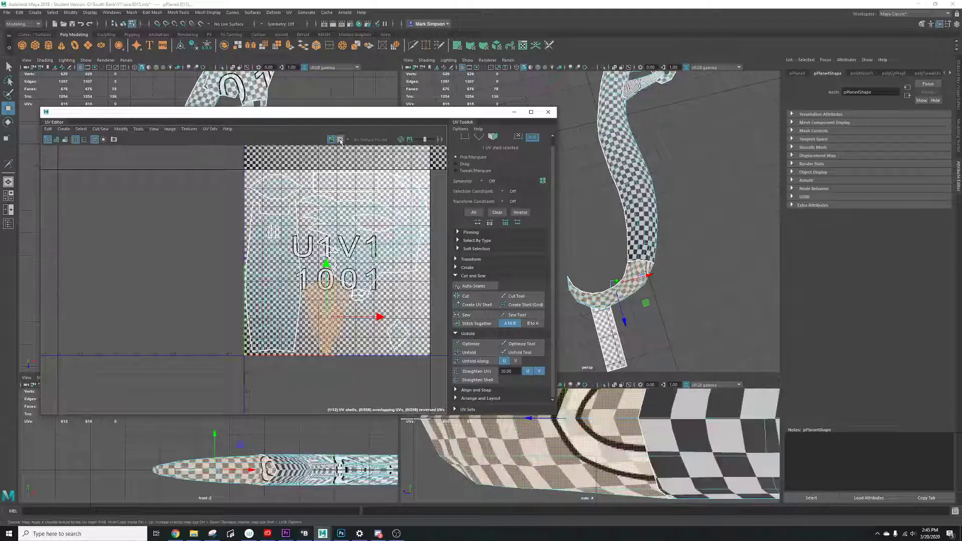
left_click_drag(685, 275, 690, 271, "alt")
middle_click_drag(690, 271, 667, 252, "alt")
scroll(666, 252, "up", 5)
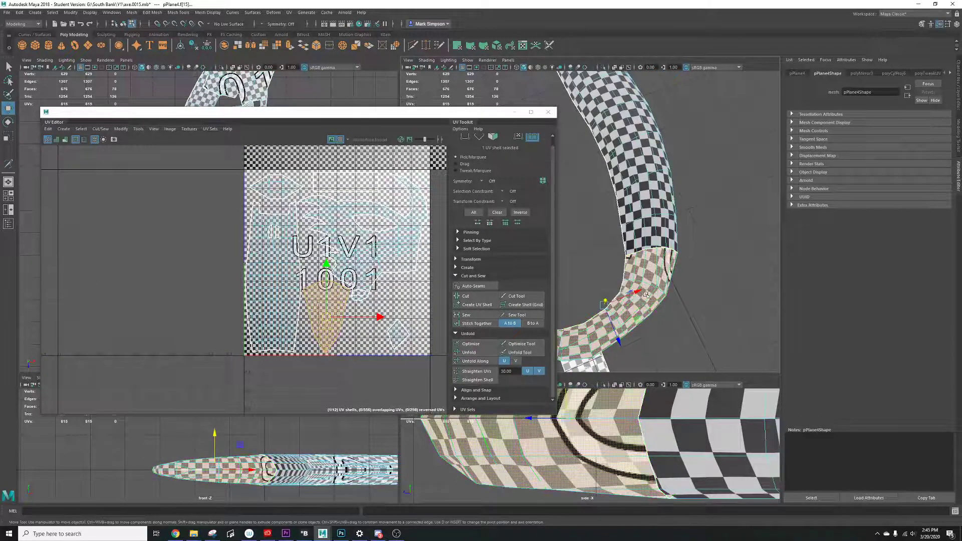
left_click_drag(648, 288, 663, 198, "alt")
scroll(653, 292, "down", 5)
left_click_drag(653, 293, 601, 292, "alt")
scroll(357, 307, "up", 3)
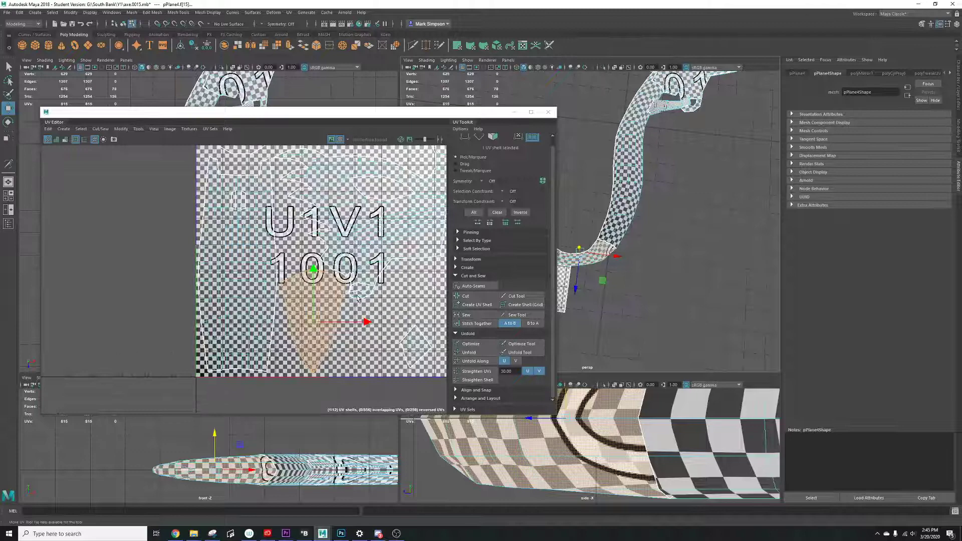
Hide the checker map and select the UV shell of the small prong branching off the handle, above the 0–1 tile.
left_click(340, 140)
scroll(324, 350, "down", 5)
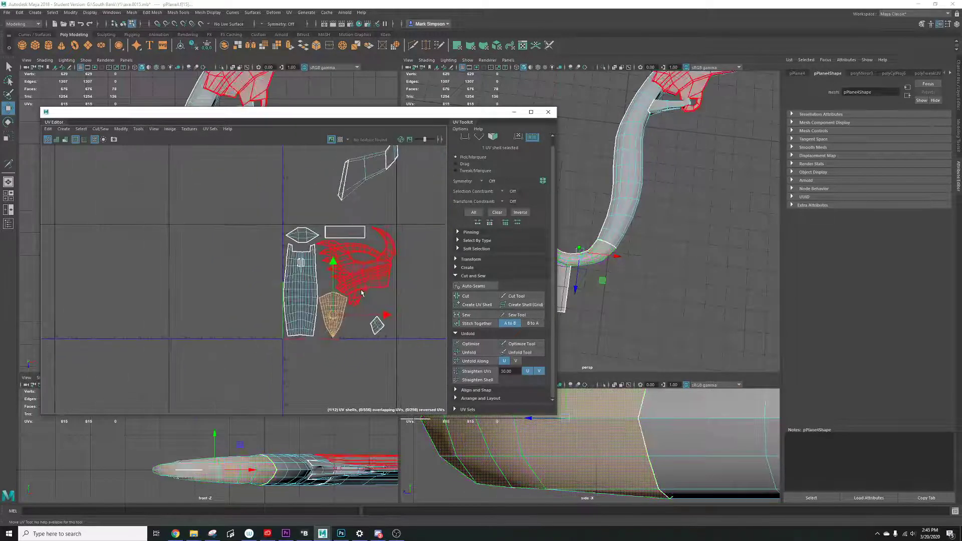
scroll(283, 232, "up", 5)
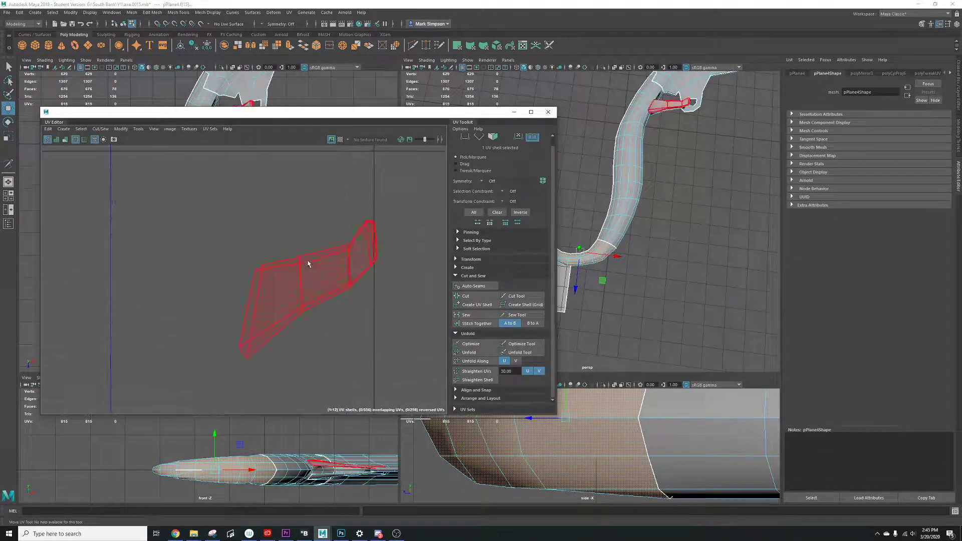
left_click(320, 299)
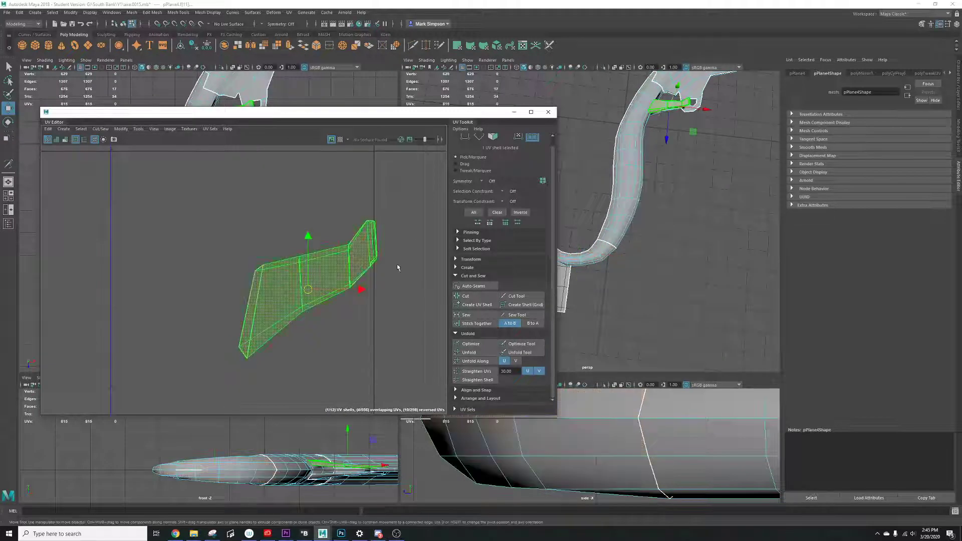
Cut the prong's UVs along two connected lengthwise edges where its face meets its side.
left_click_drag(632, 316, 608, 258, "alt")
scroll(645, 249, "up", 2)
scroll(645, 249, "up", 3)
key("f")
left_click_drag(657, 238, 654, 225, "alt")
middle_click_drag(612, 221, 686, 222, "alt")
left_click_drag(651, 211, 639, 217, "alt")
right_click(627, 207)
right_click_drag(627, 208, 627, 193)
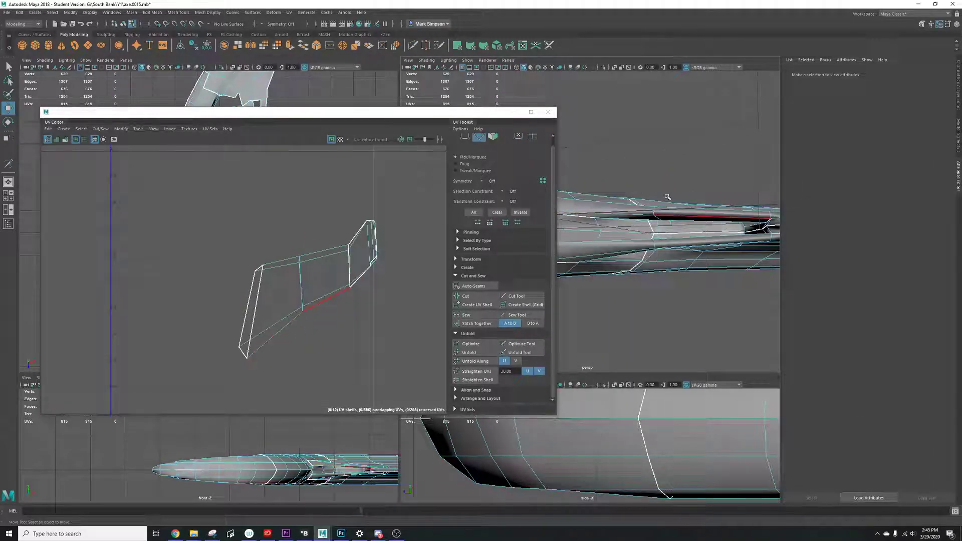
left_click_drag(667, 197, 544, 224, "alt")
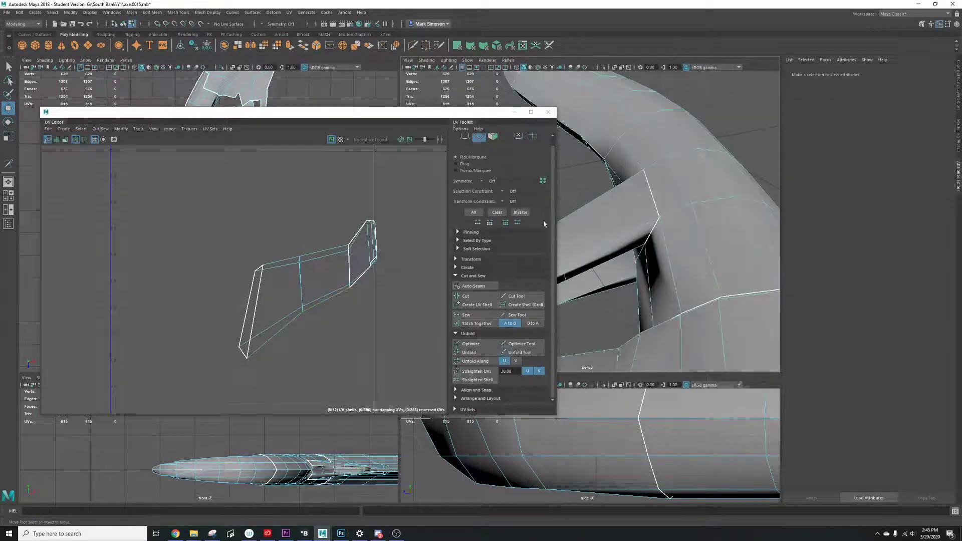
left_click(626, 254)
left_click_drag(626, 254, 709, 220, "alt")
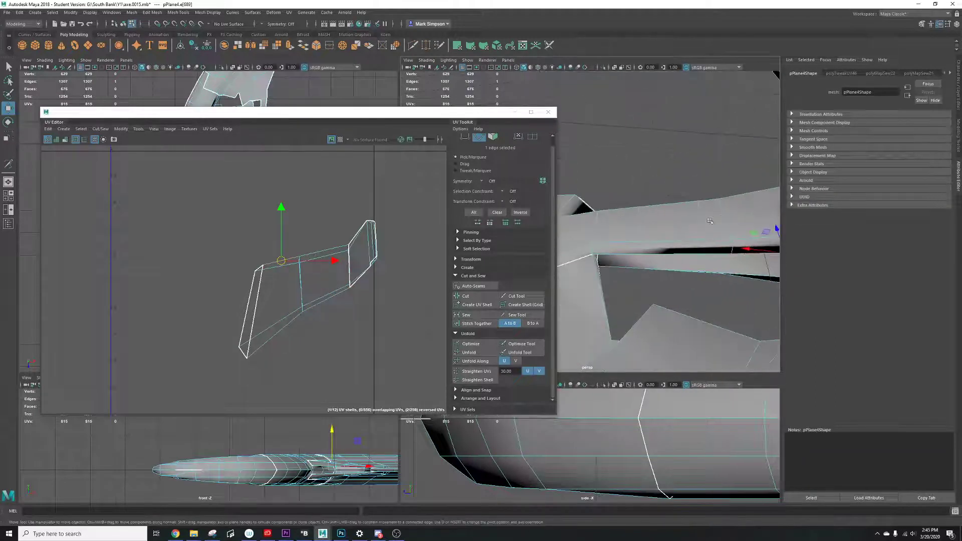
left_click(626, 262, "shift")
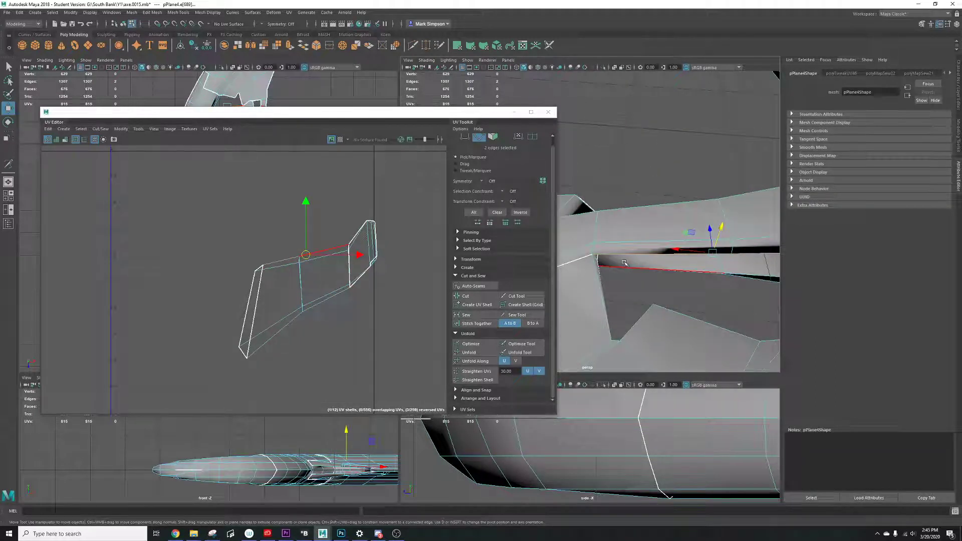
left_click(471, 299)
middle_click_drag(300, 275, 267, 266, "alt")
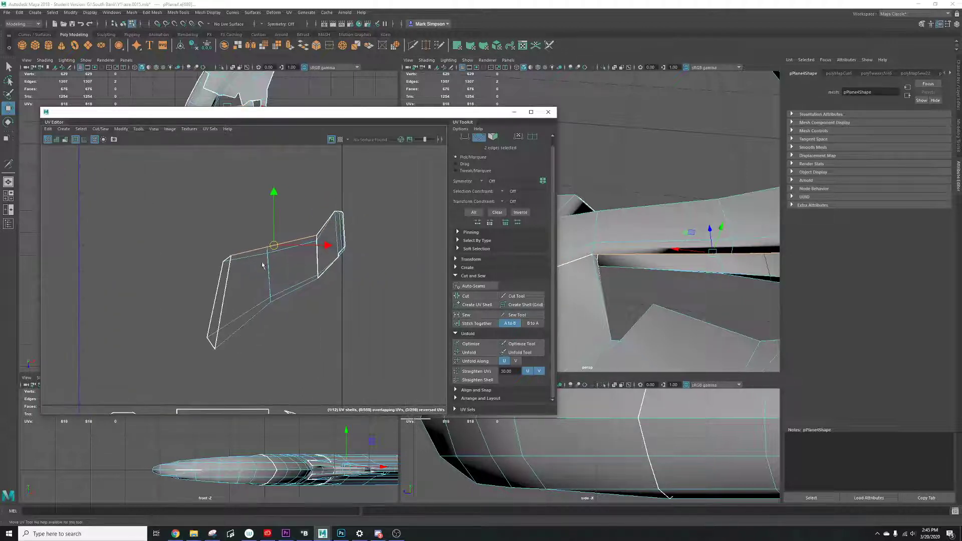
Cut the prong's UVs along the two matching lengthwise edges on the opposite face to separate its halves.
left_click_drag(587, 233, 743, 214, "alt")
middle_click_drag(612, 188, 670, 235, "alt")
right_click_drag(281, 266, 282, 282)
scroll(284, 277, "down", 3)
left_click_drag(331, 324, 335, 328)
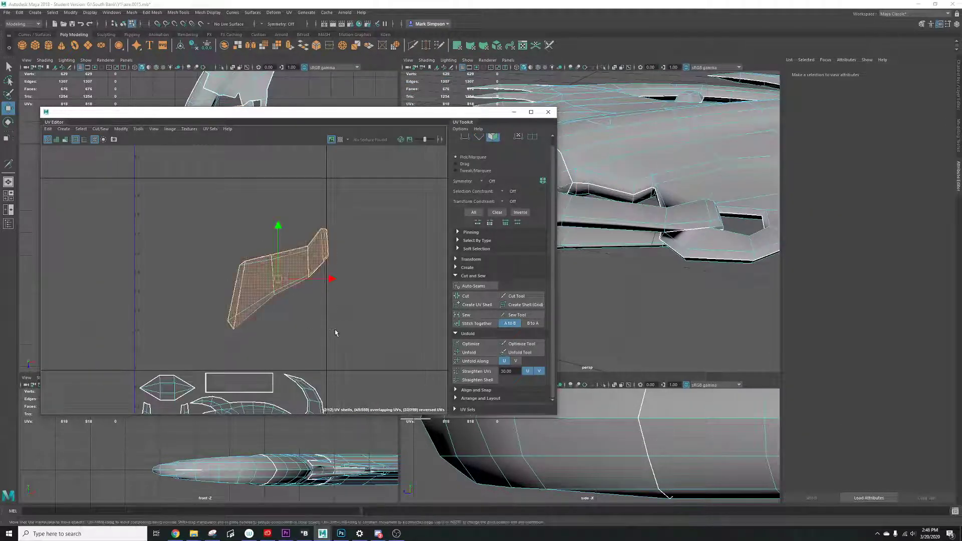
left_click_drag(606, 221, 483, 228, "alt")
right_click_drag(631, 270, 632, 249)
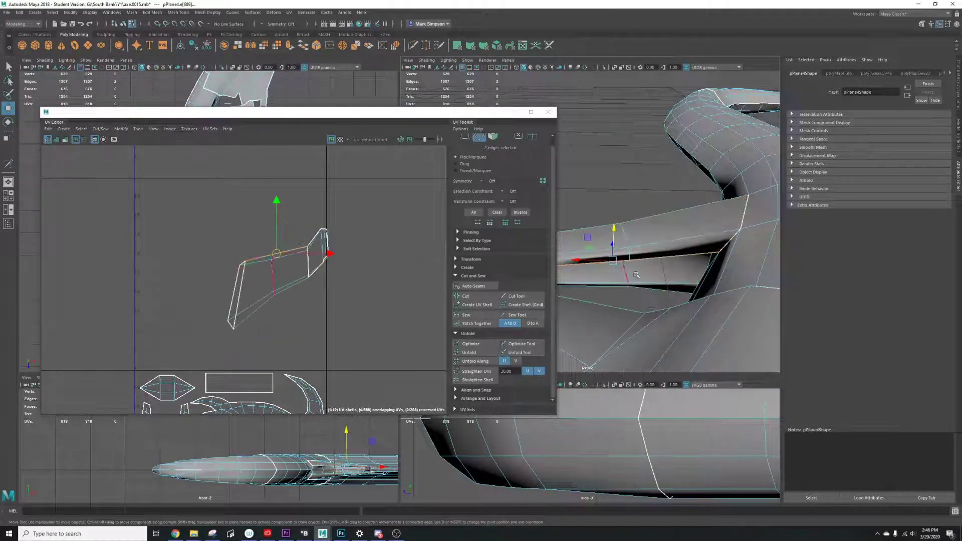
left_click(642, 285)
left_click(606, 282, "shift")
left_click_drag(606, 282, 734, 311, "alt")
left_click(476, 297)
Select one half of the prong as a UV shell and move it horizontally clear of the other half.
right_click(300, 268)
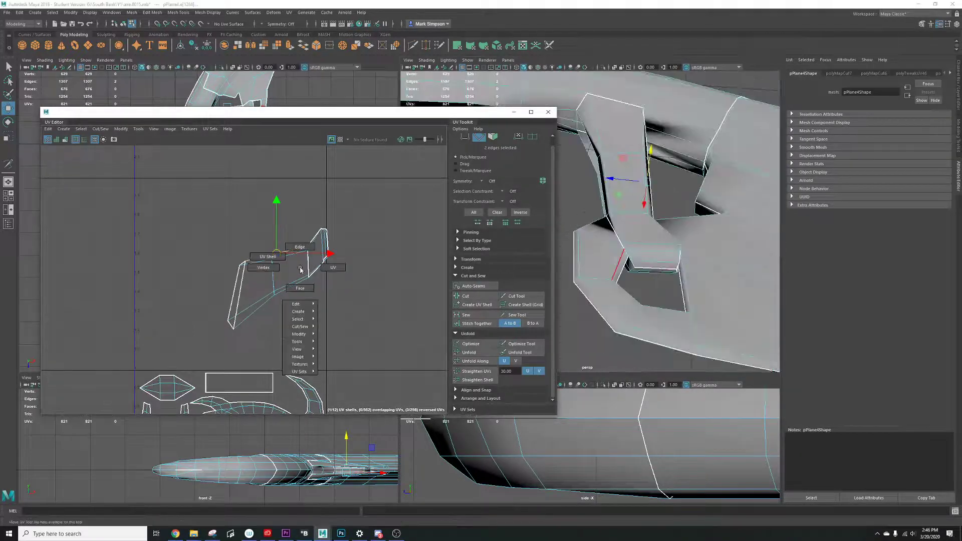
right_click_drag(279, 261, 277, 260)
left_click(279, 272)
scroll(339, 292, "down", 2)
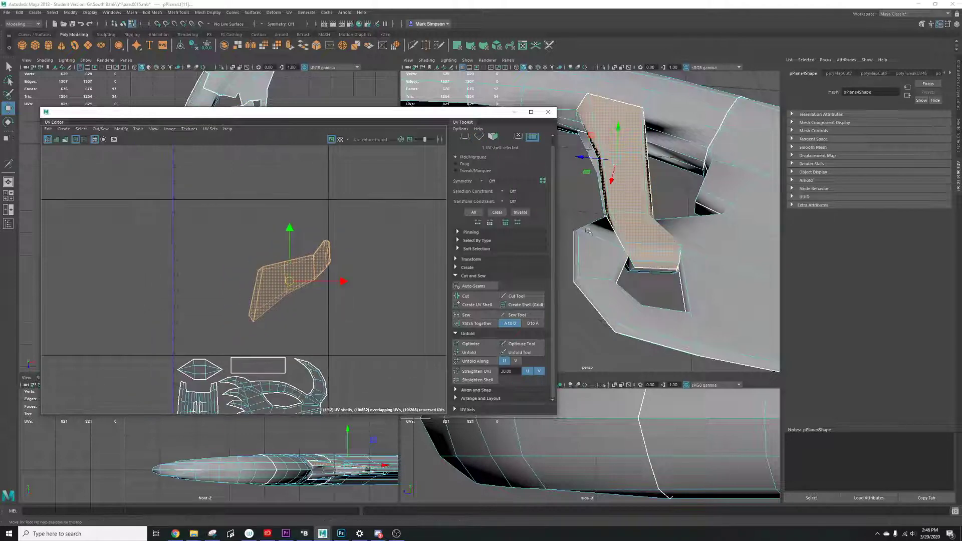
left_click_drag(650, 217, 625, 230, "alt")
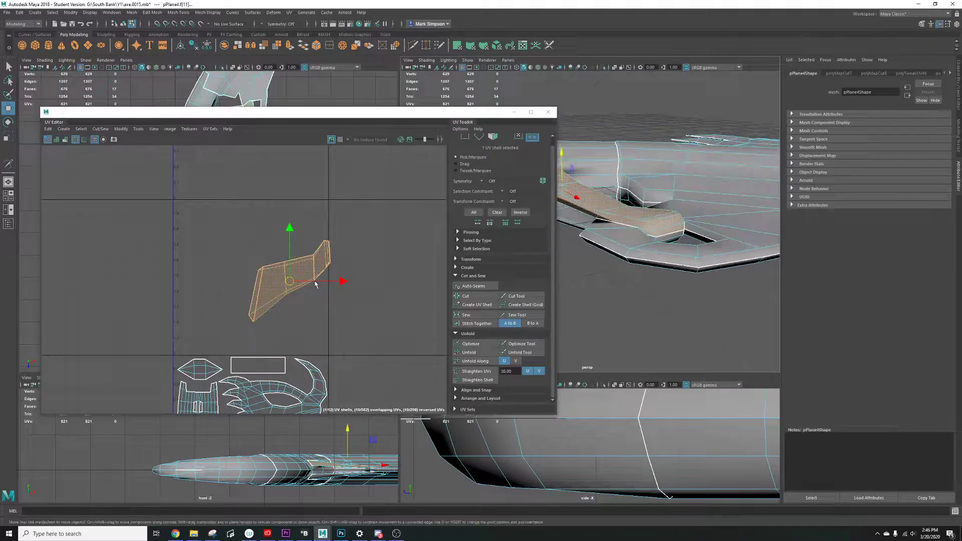
left_click_drag(343, 281, 243, 281)
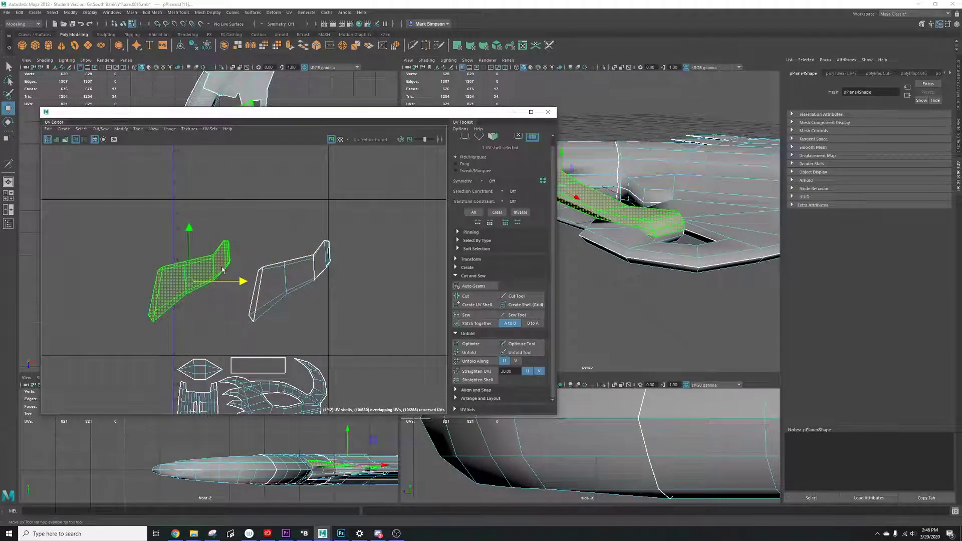
Unfold and optimize the separated prong shell, and check it briefly with the checker map.
left_click(469, 353)
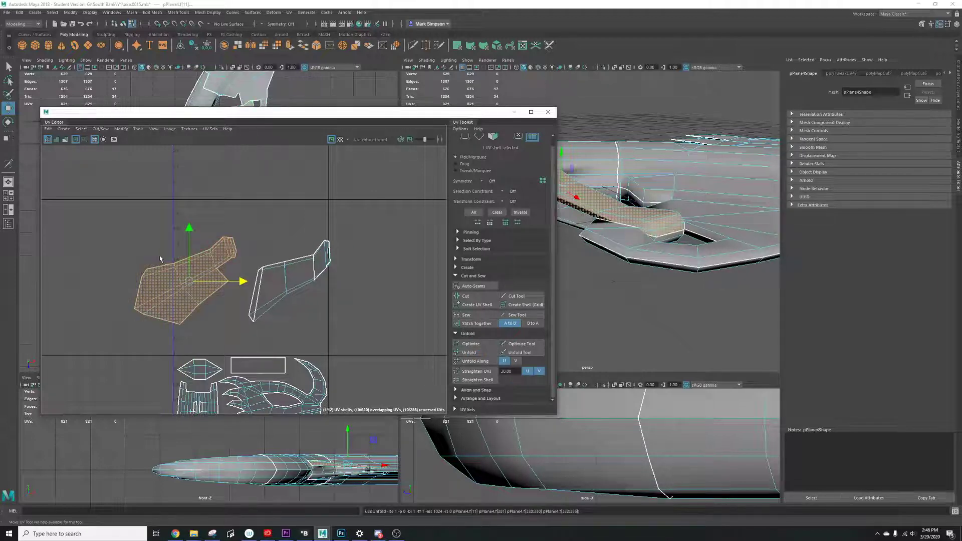
scroll(171, 261, "up", 2)
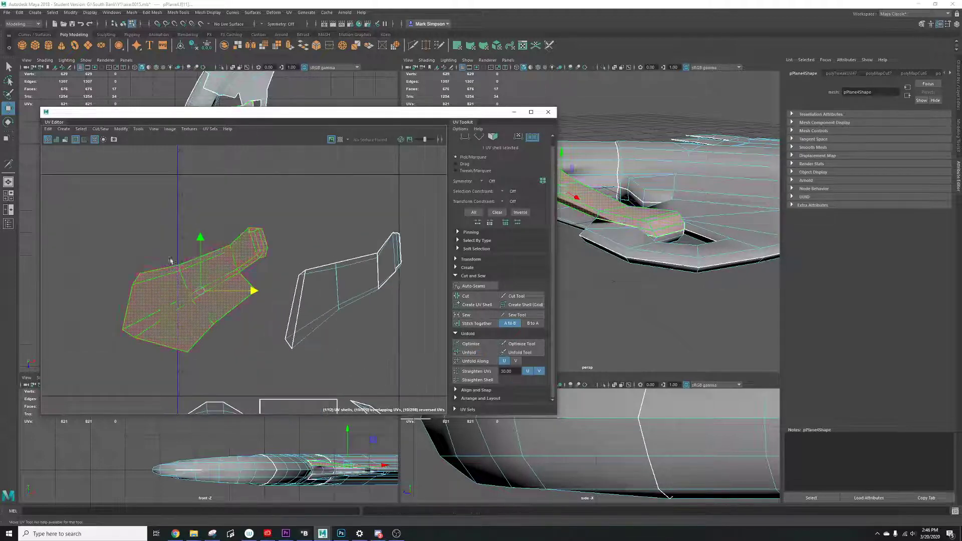
left_click(470, 344)
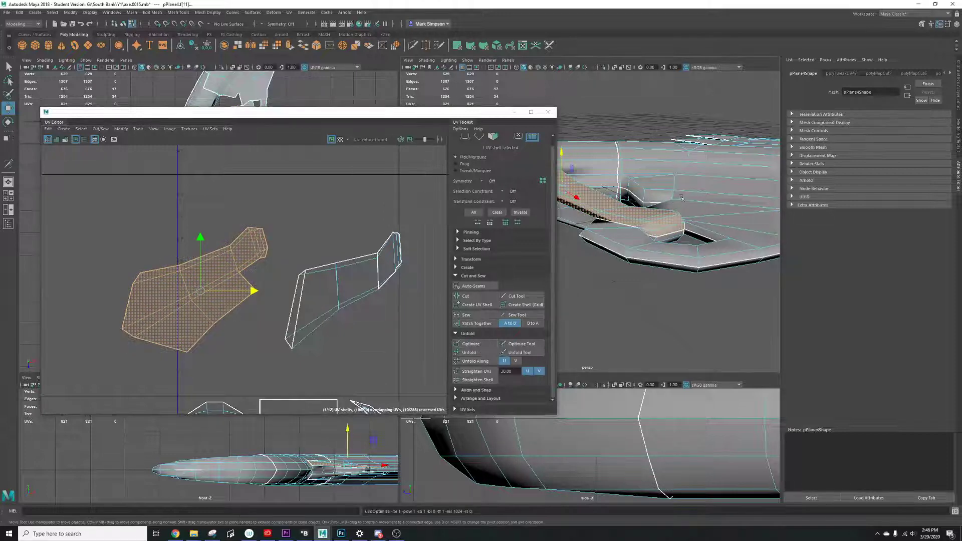
left_click_drag(646, 210, 584, 290, "alt")
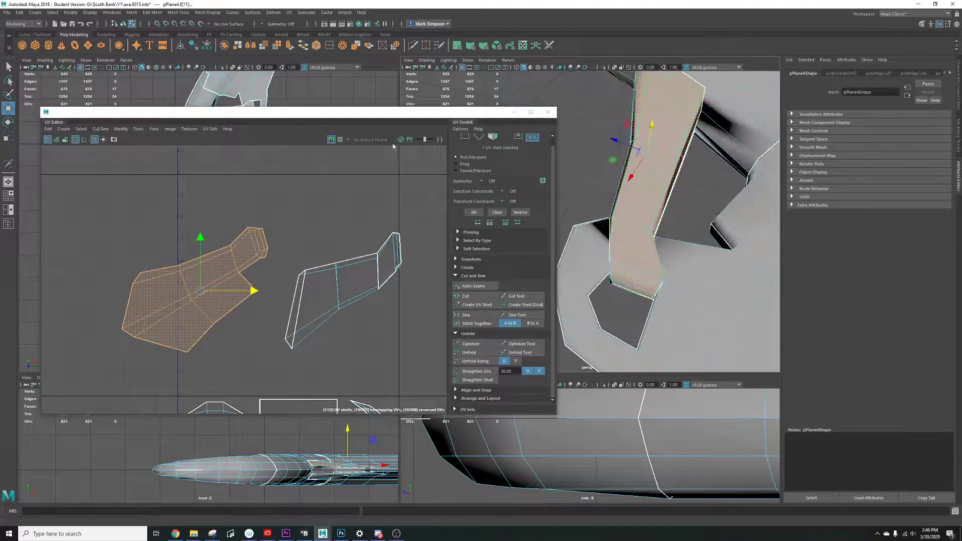
left_click(341, 140)
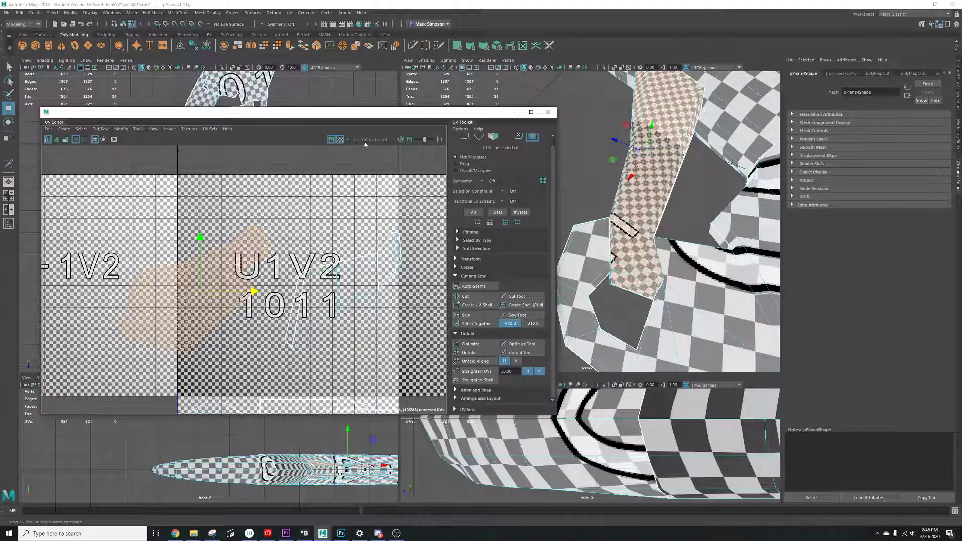
left_click(340, 140)
Unfold and optimize the second prong shell, and rotate it to lean the same way beside the first.
left_click(321, 287)
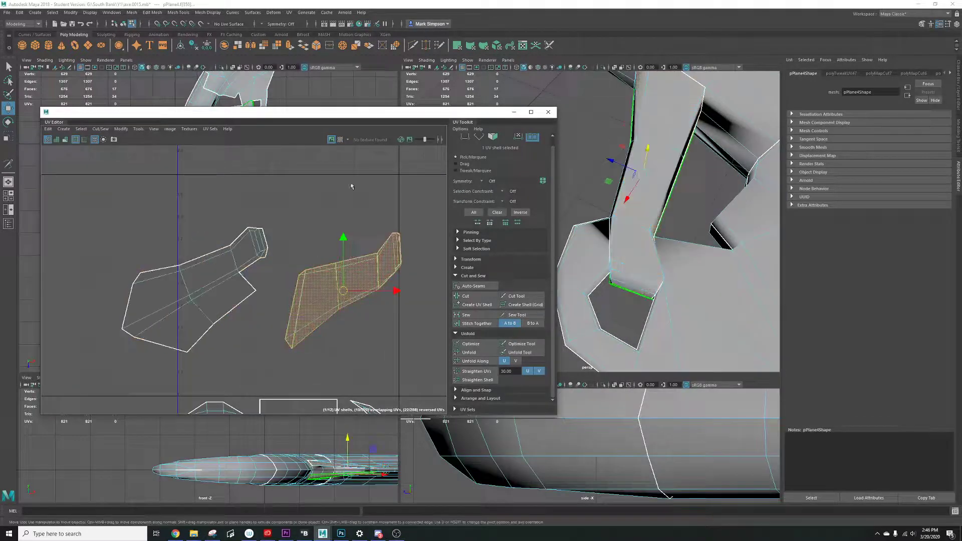
left_click(476, 344)
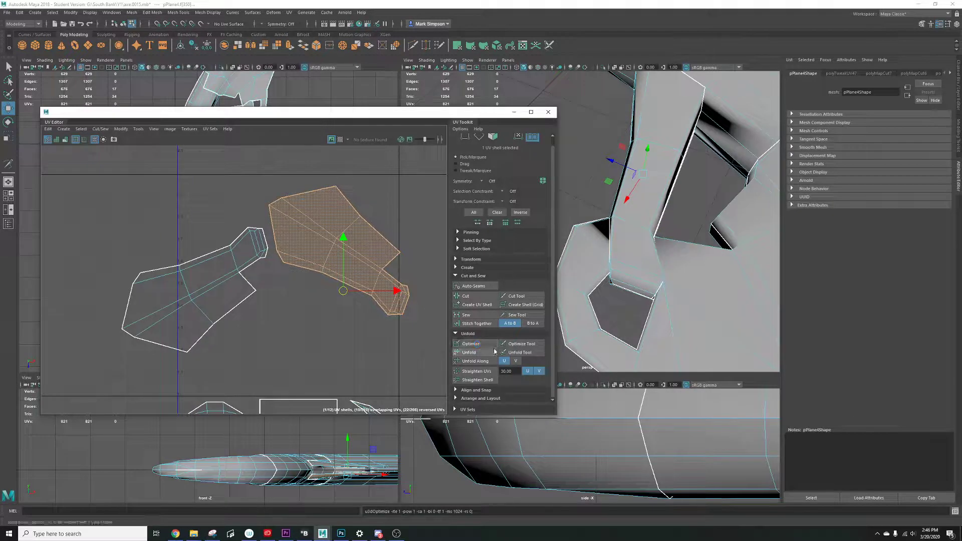
key("e")
left_click_drag(354, 245, 300, 266)
key("w")
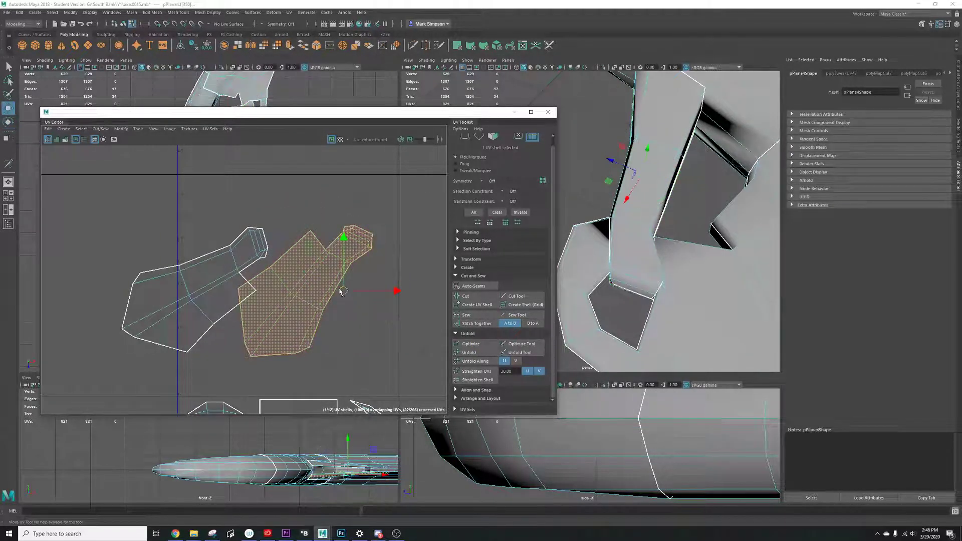
mouse_move(340, 291)
left_mouse_down()
mouse_move(264, 289)
mouse_move(347, 287)
left_mouse_up()
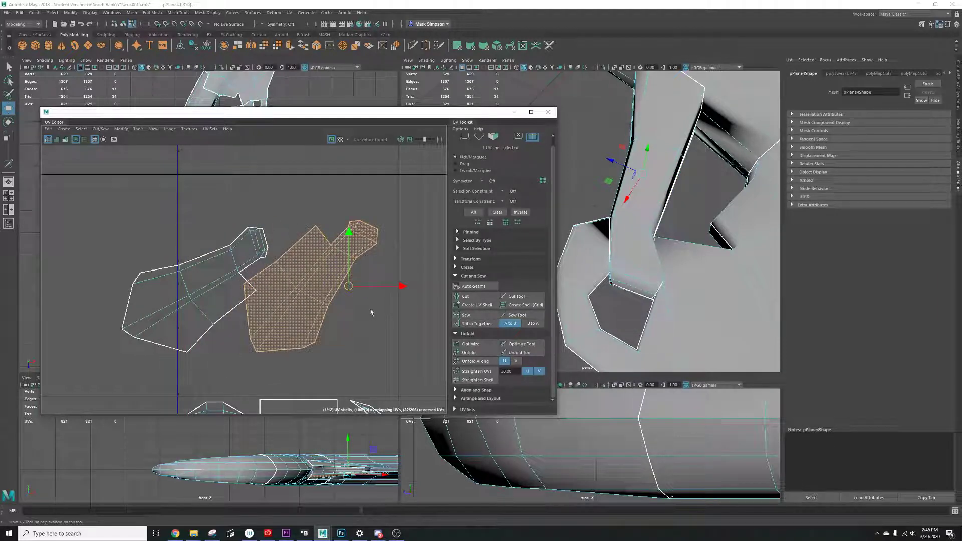
Flip the second prong shell in the U direction.
scroll(371, 312, "down", 1)
left_click(471, 259)
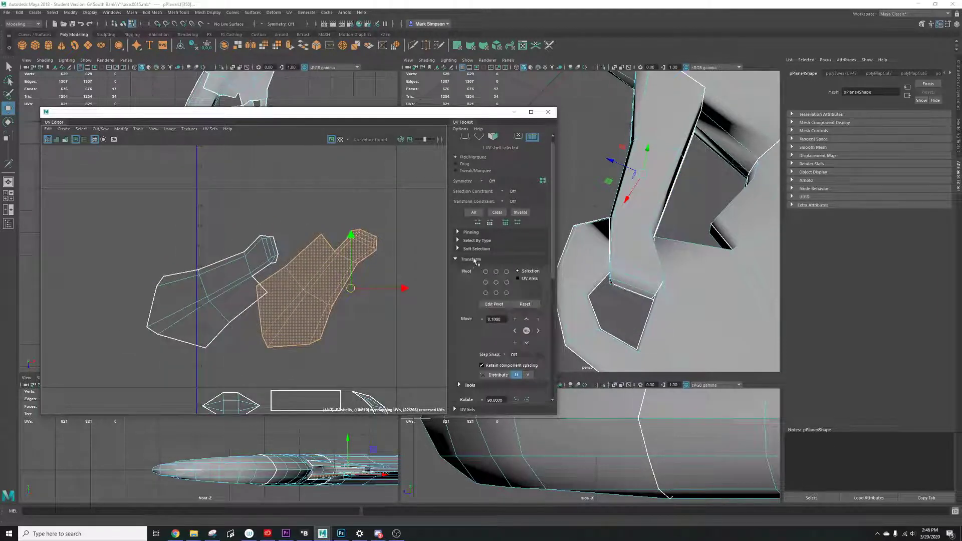
scroll(497, 367, "down", 3)
scroll(497, 368, "down", 1)
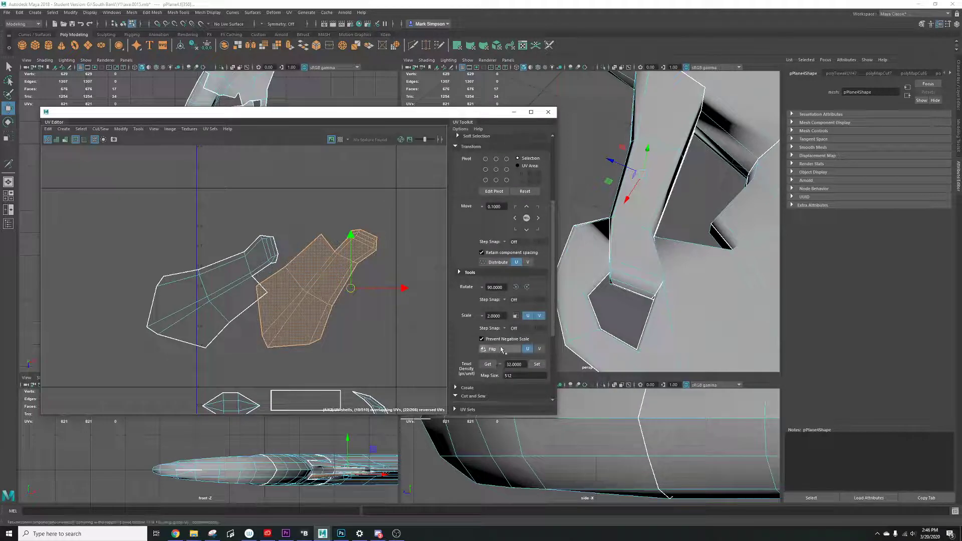
left_click(494, 349)
Rotate and move the flipped prong shell until it lies exactly over the first prong shell.
key("e")
left_click_drag(377, 246, 217, 264)
key("w")
key("e")
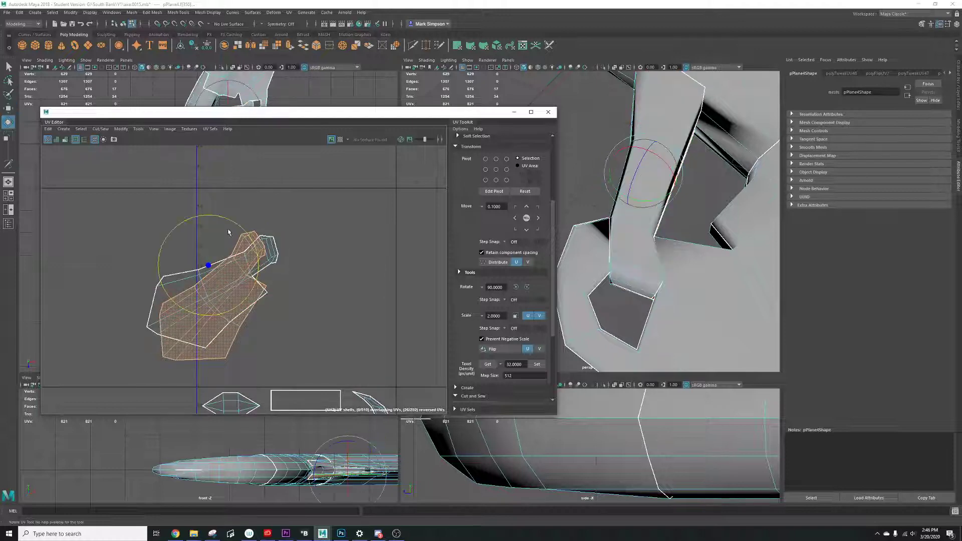
left_click_drag(228, 221, 217, 254)
key("w")
key("e")
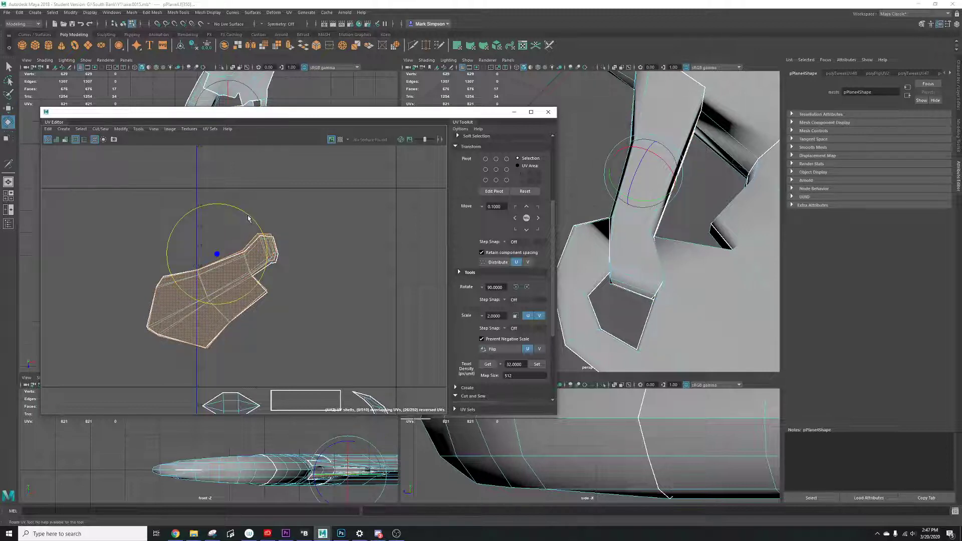
left_click_drag(248, 218, 252, 216)
key("w")
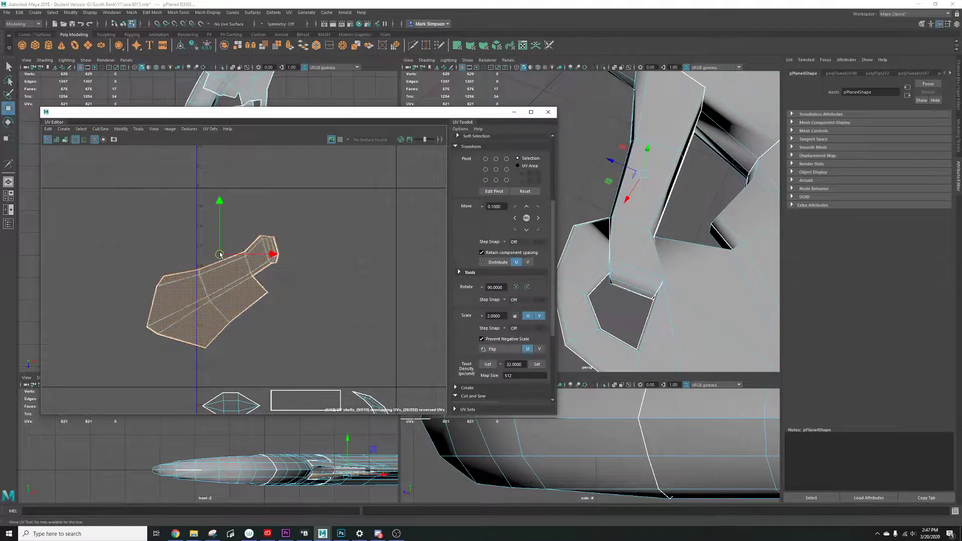
left_click_drag(220, 255, 219, 255)
Select both stacked prong shells, scale them down and move them into the 0–1 tile below the axe head.
scroll(259, 279, "down", 5)
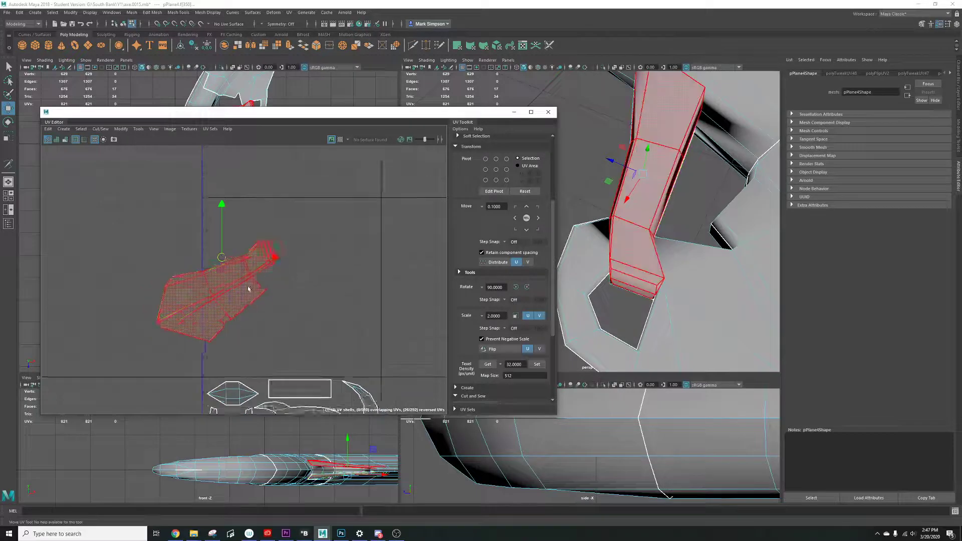
middle_click_drag(259, 279, 264, 251, "alt")
left_click_drag(282, 210, 185, 276)
key("r")
key("w")
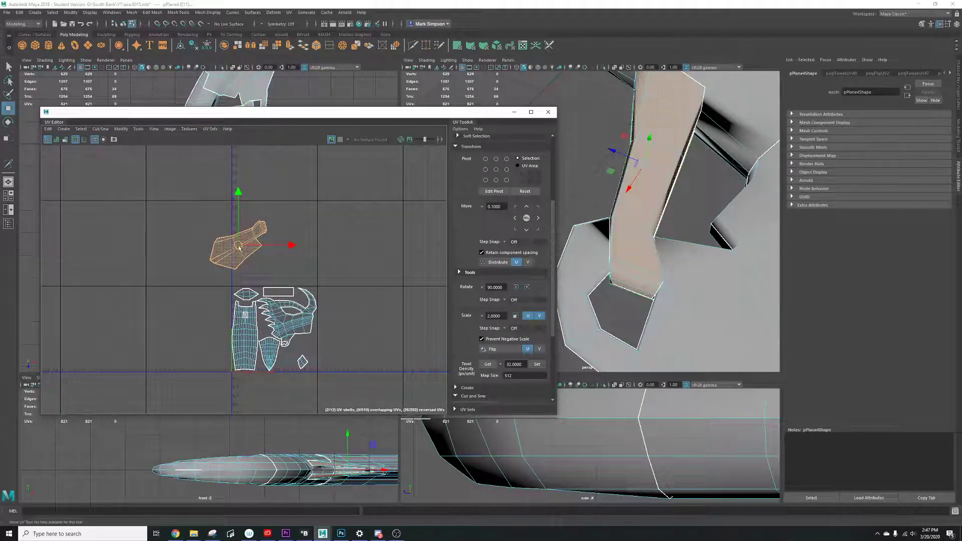
left_click_drag(238, 246, 284, 335)
key("r")
scroll(325, 382, "up", 3)
key("w")
key("r")
scroll(293, 362, "up", 3)
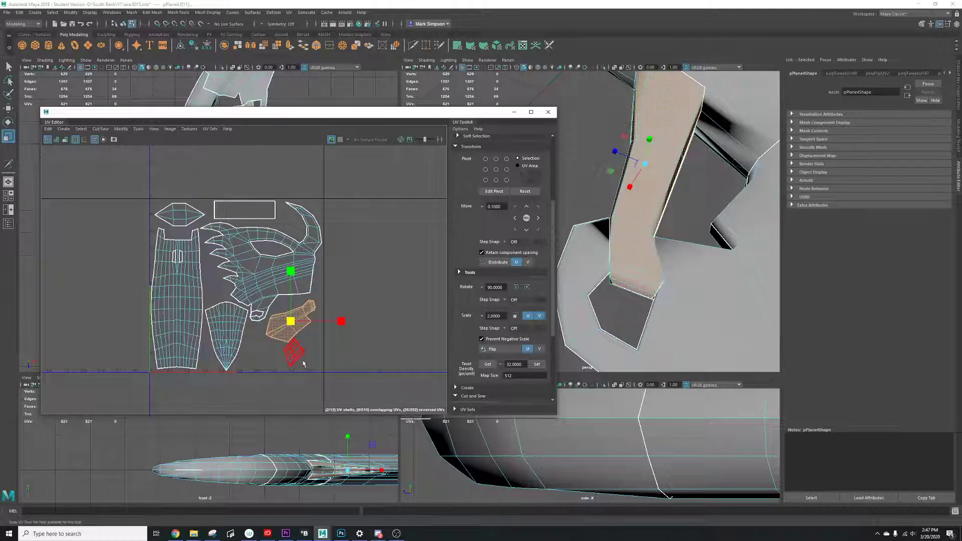
Move the small diamond-shaped shell outside the 0–1 tile and nudge the prong shells toward the tile's border.
left_click_drag(289, 352, 369, 355)
key("w")
scroll(290, 324, "up", 2)
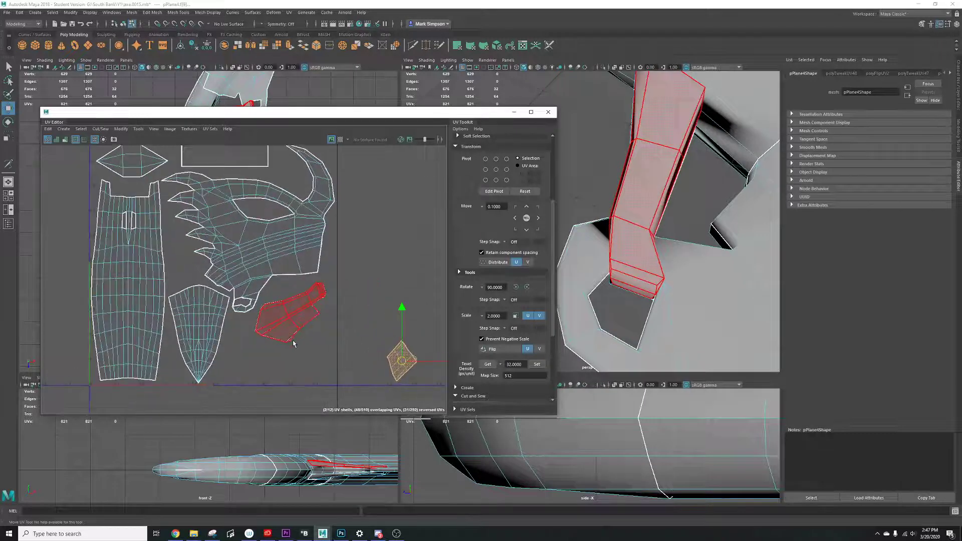
mouse_move(289, 305)
left_mouse_down()
mouse_move(270, 295)
mouse_move(299, 305)
left_mouse_up()
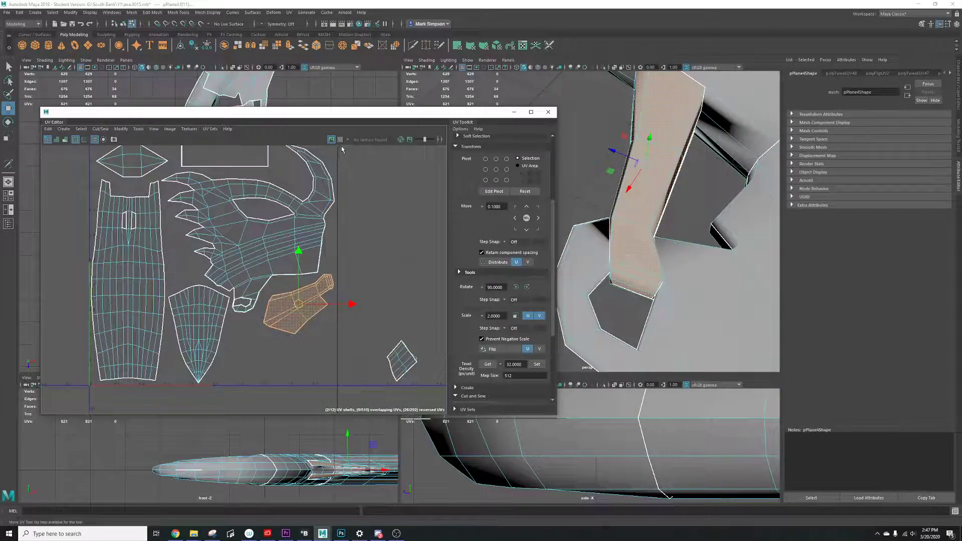
With the checker map displayed, scale the stacked prong shells down to match the handle's square size and rotate them slightly.
left_click(340, 140)
scroll(637, 244, "down", 4)
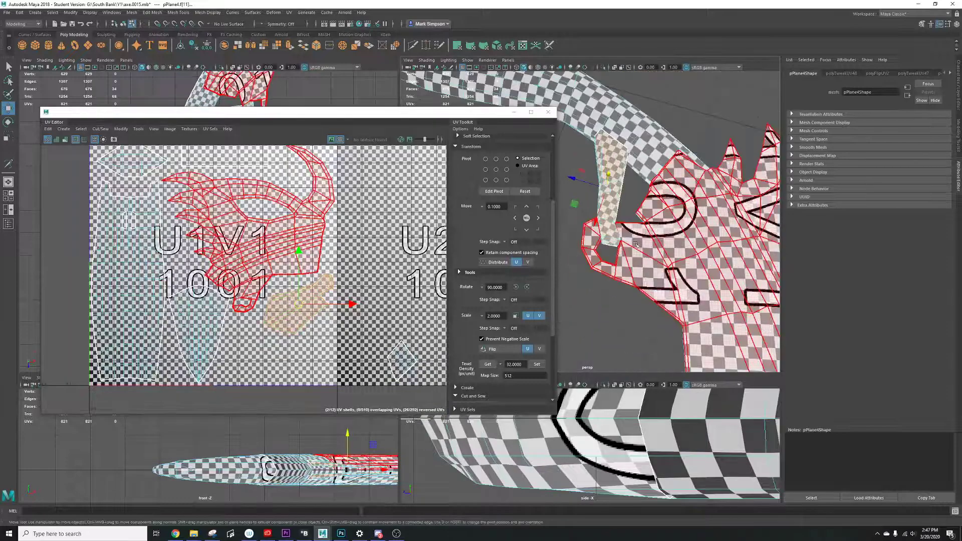
left_click_drag(660, 241, 746, 242, "alt")
middle_click_drag(666, 240, 784, 219, "alt")
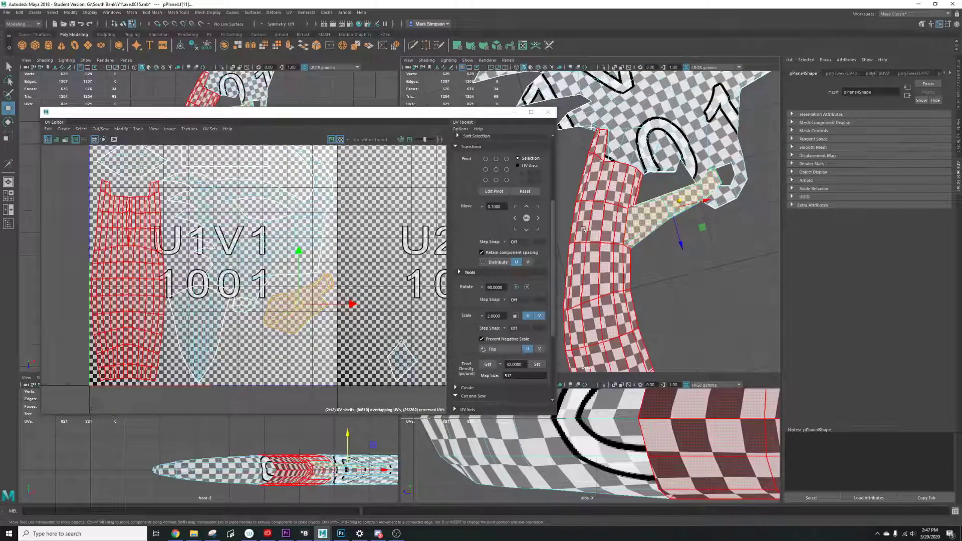
scroll(301, 320, "up", 2)
key("r")
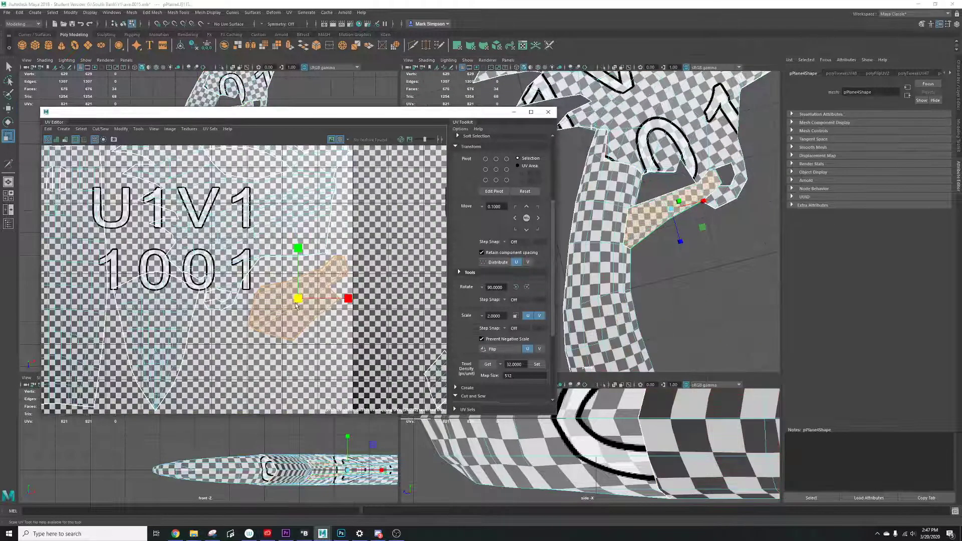
left_click_drag(283, 310, 281, 310)
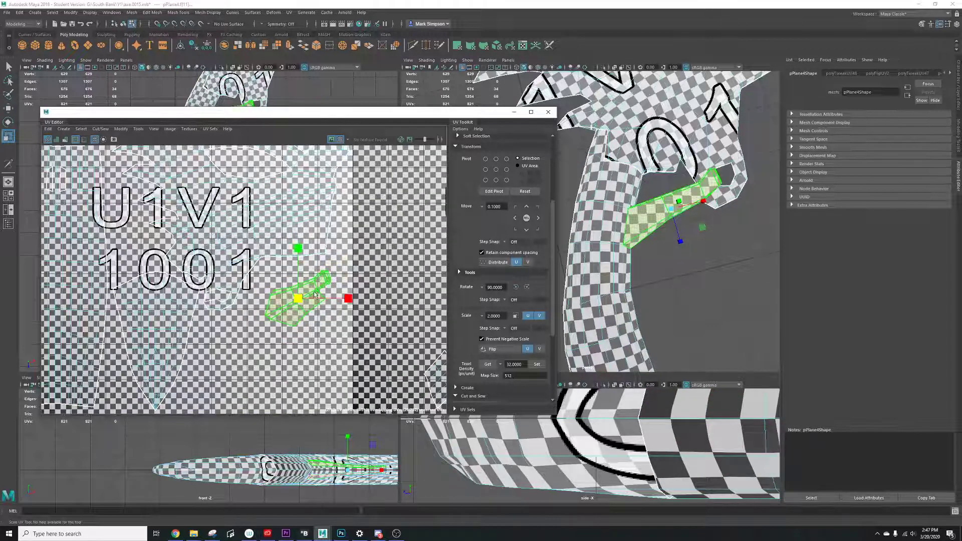
key("e")
left_click_drag(326, 284, 330, 261)
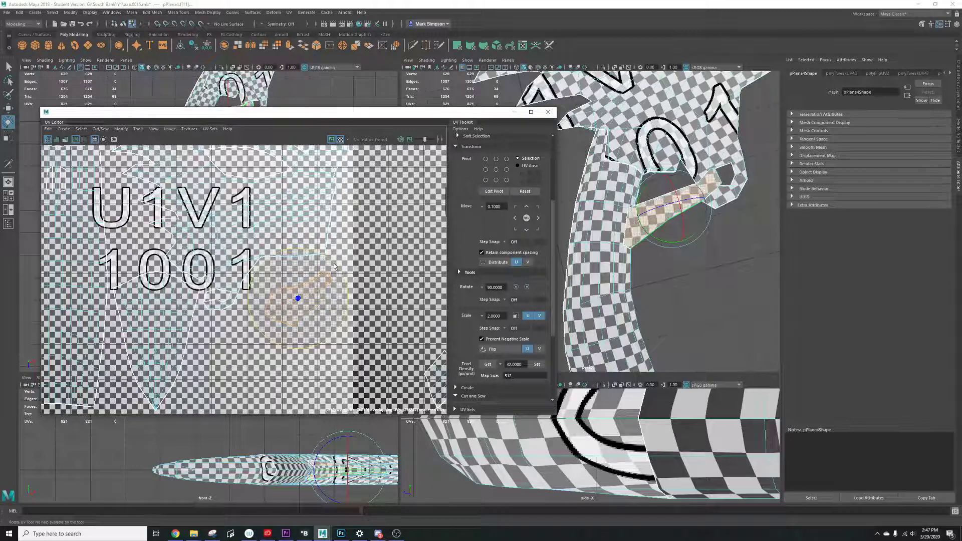
Nudge the stacked prong shells slightly within the 0–1 tile and check their checker squares on the model.
key("w")
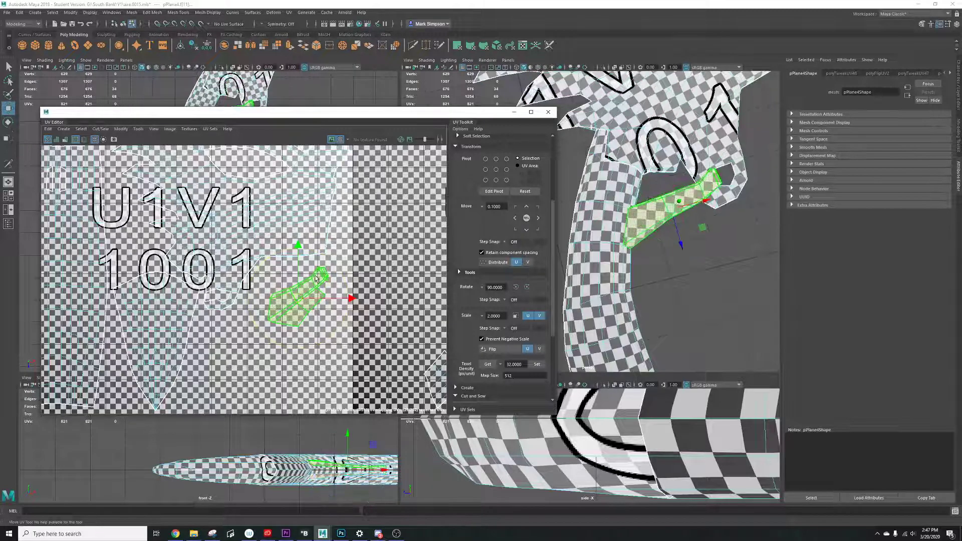
left_click_drag(298, 299, 295, 303)
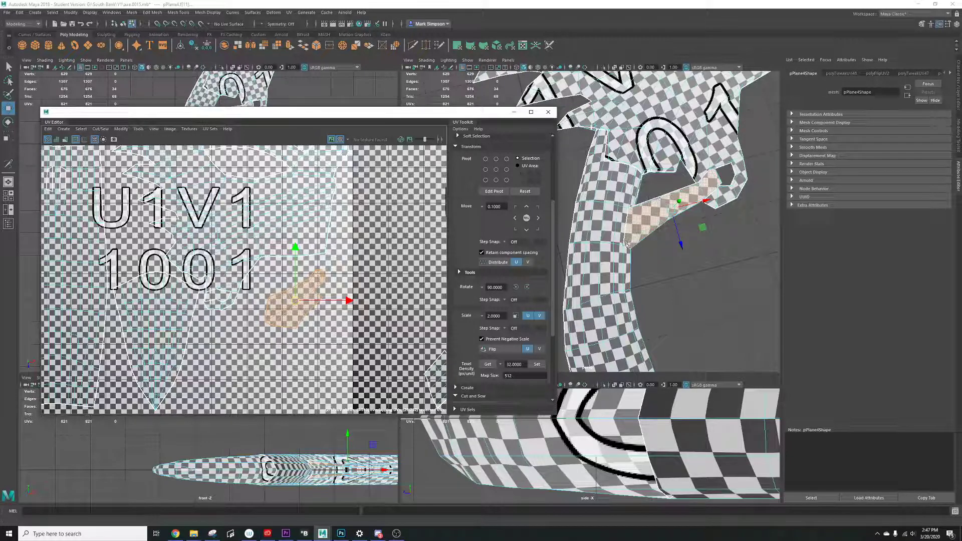
left_click_drag(626, 244, 673, 230, "alt")
middle_click_drag(404, 353, 324, 306, "alt")
scroll(324, 307, "down", 1)
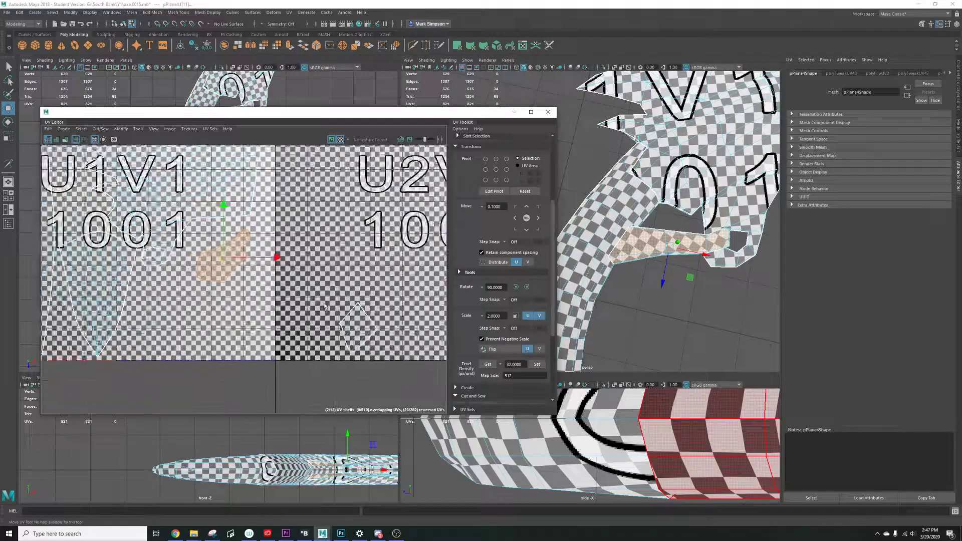
scroll(325, 308, "down", 2)
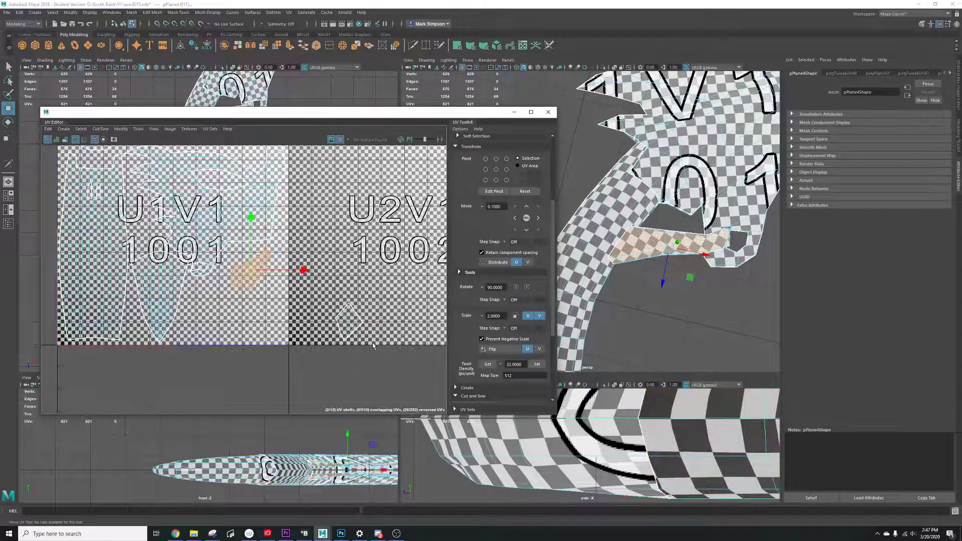
Select the diamond-shaped shell outside the 0–1 tile and pick the matching side faces of the stub in face mode.
left_click_drag(373, 345, 337, 307)
middle_click_drag(711, 146, 608, 261, "alt")
middle_click_drag(742, 180, 601, 207, "alt")
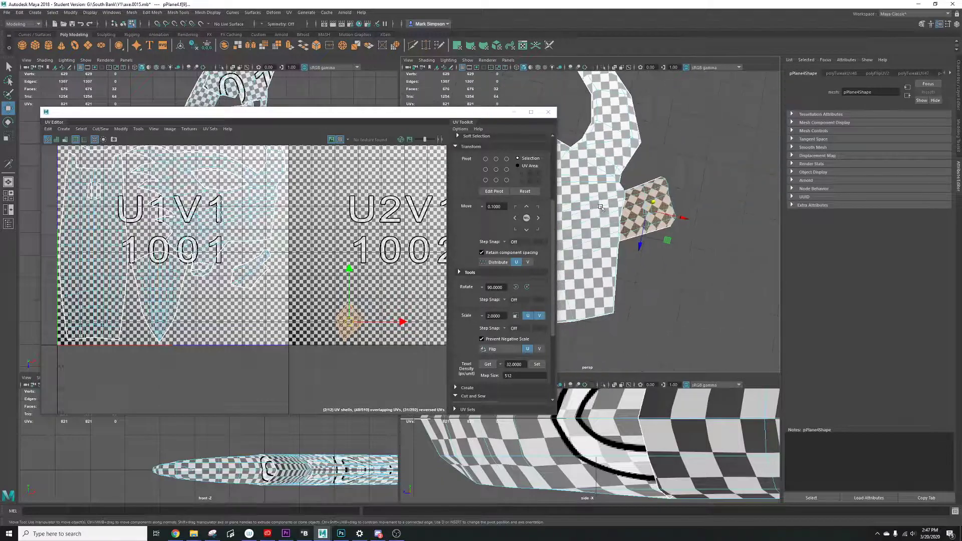
left_click_drag(600, 207, 646, 215, "alt")
right_click(661, 214)
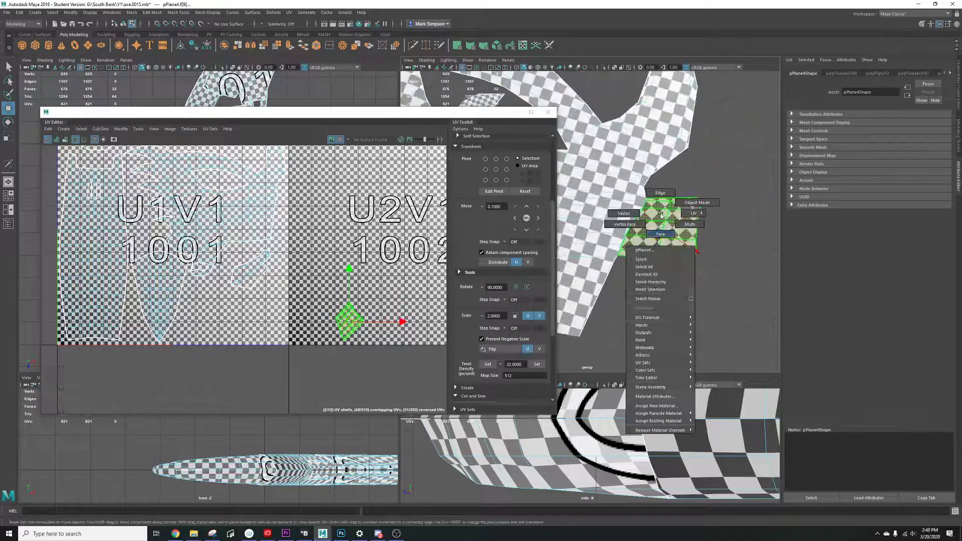
right_click_drag(661, 216, 661, 233)
left_click_drag(669, 228, 666, 200, "alt")
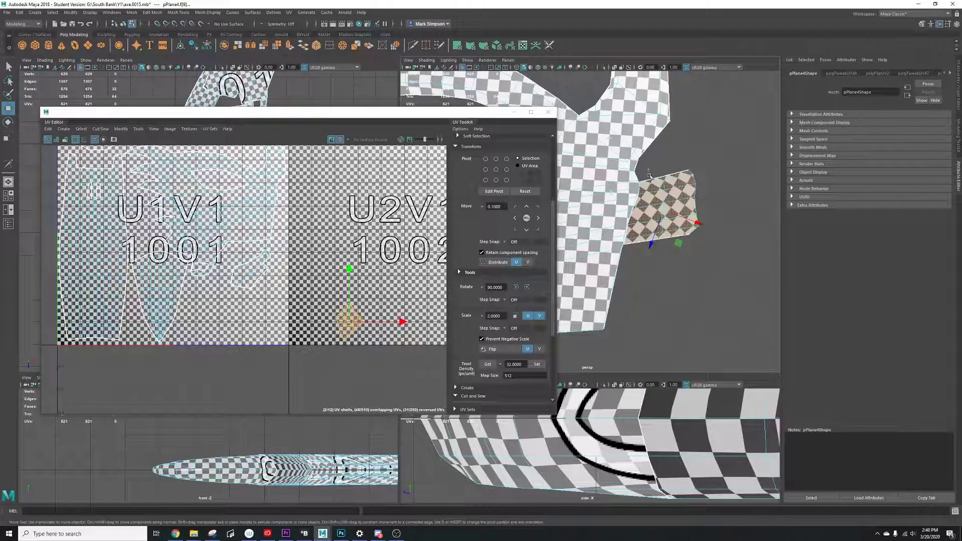
left_click_drag(674, 256, 690, 220, "alt")
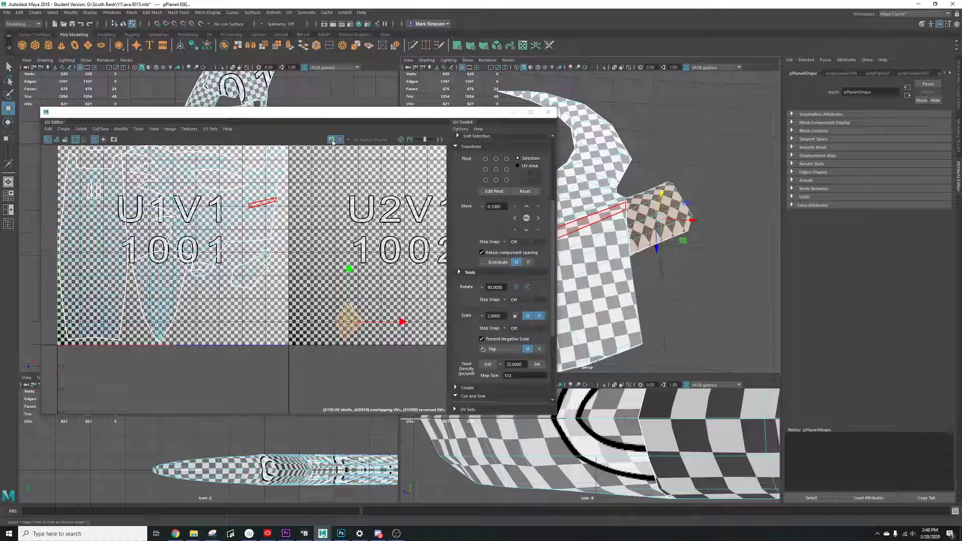
Apply a cylindrical UV projection to the selected side faces of the stub.
left_click(289, 12)
left_click(290, 12)
left_click(289, 12)
left_click(357, 107)
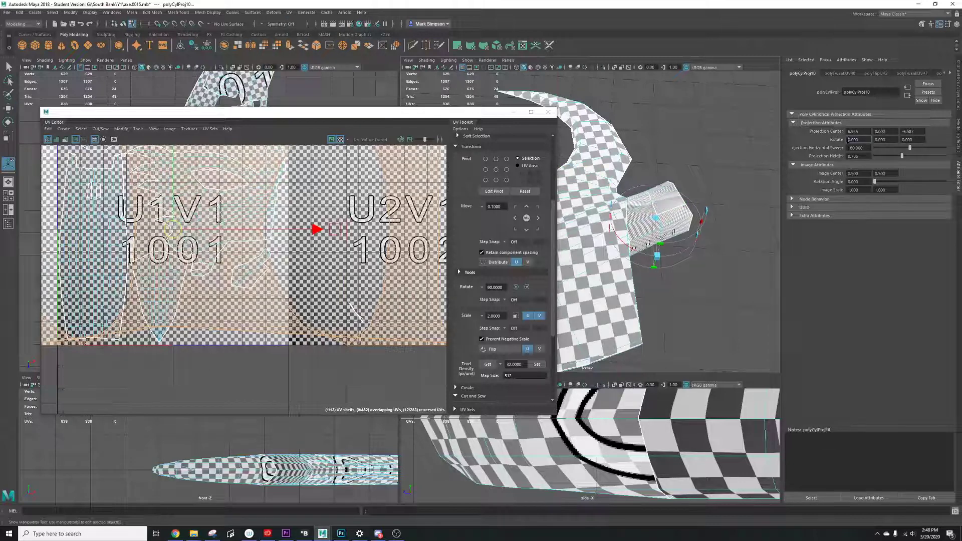
type("9")
key("Tab")
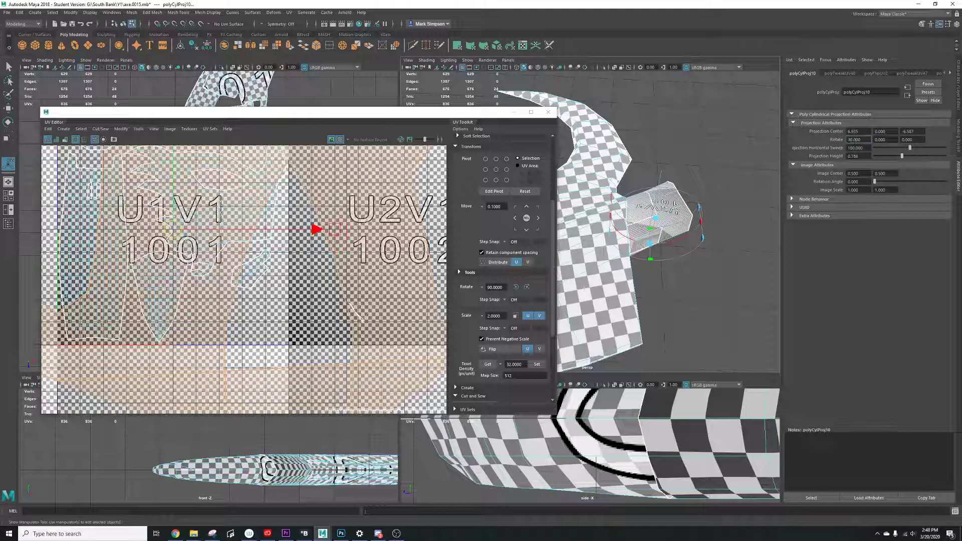
key("Tab")
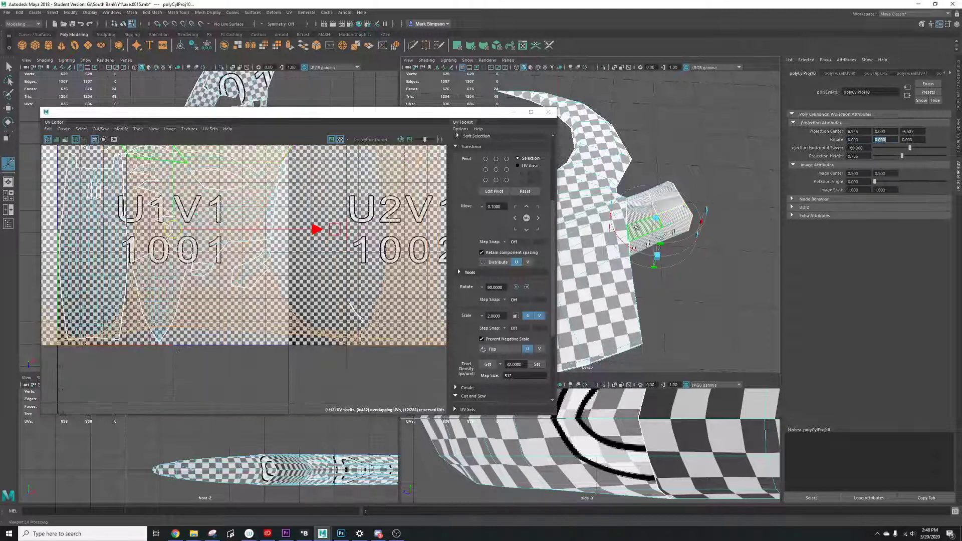
Rotate the cylindrical projection to about -29.7, -16.2, -89.6 so that it wraps around the stub's axis.
left_click_drag(604, 246, 680, 216, "alt")
left_click_drag(650, 275, 646, 354)
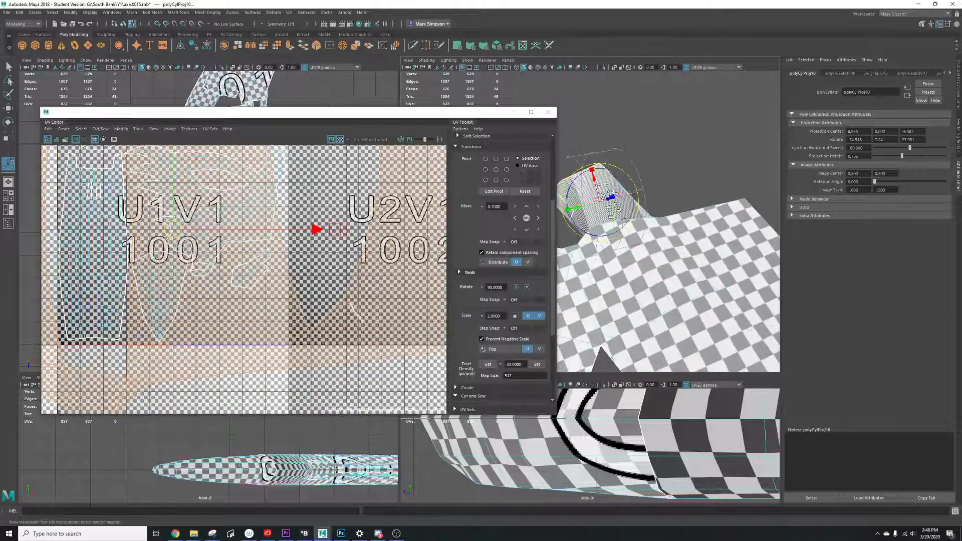
left_click_drag(628, 194, 565, 238)
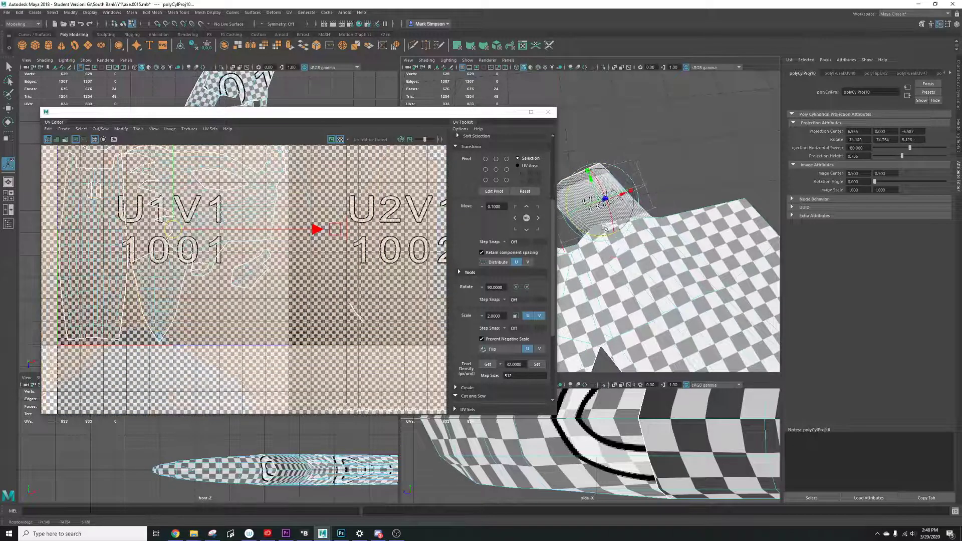
left_click_drag(613, 215, 601, 180)
left_click_drag(614, 200, 655, 226, "alt")
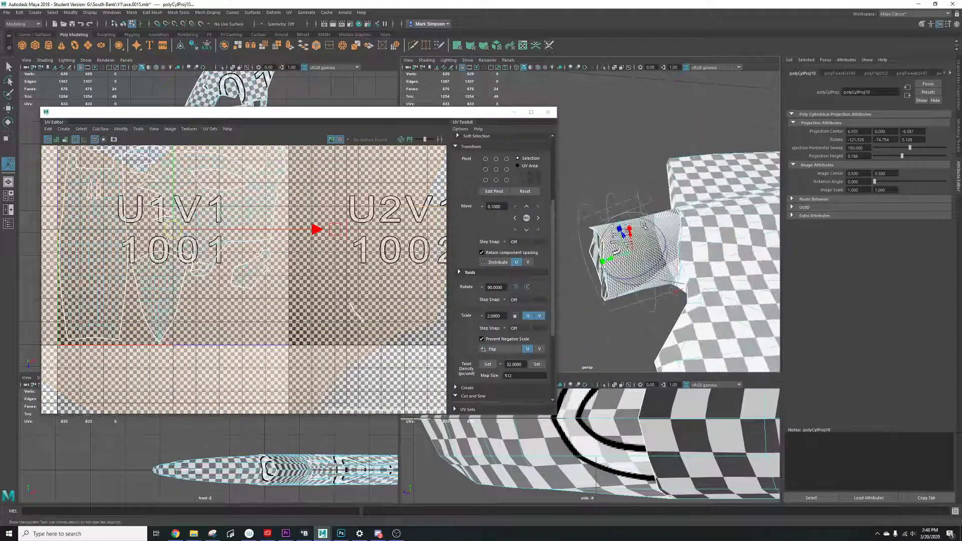
mouse_move(648, 274)
left_mouse_down()
mouse_move(587, 260)
mouse_move(641, 265)
left_mouse_up()
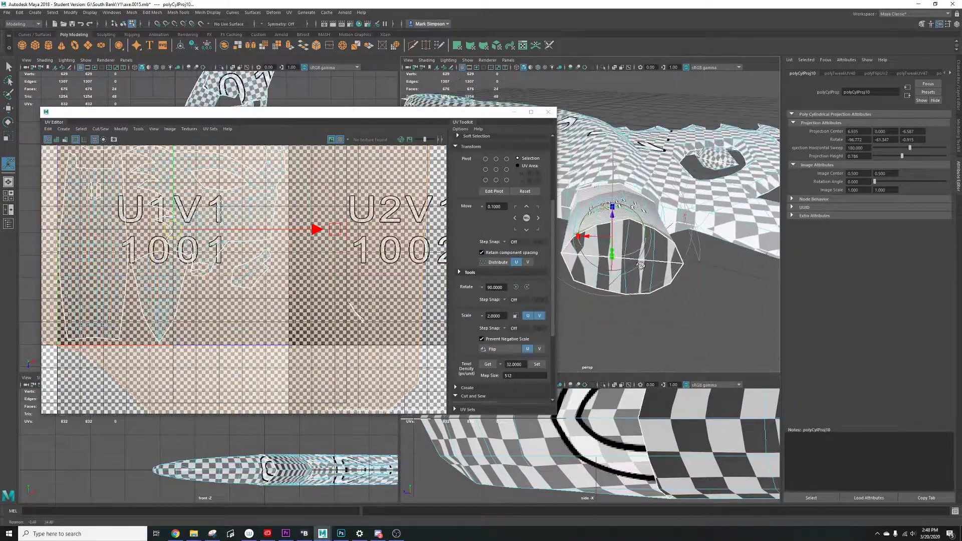
scroll(349, 247, "down", 5)
middle_click_drag(349, 247, 317, 269, "alt")
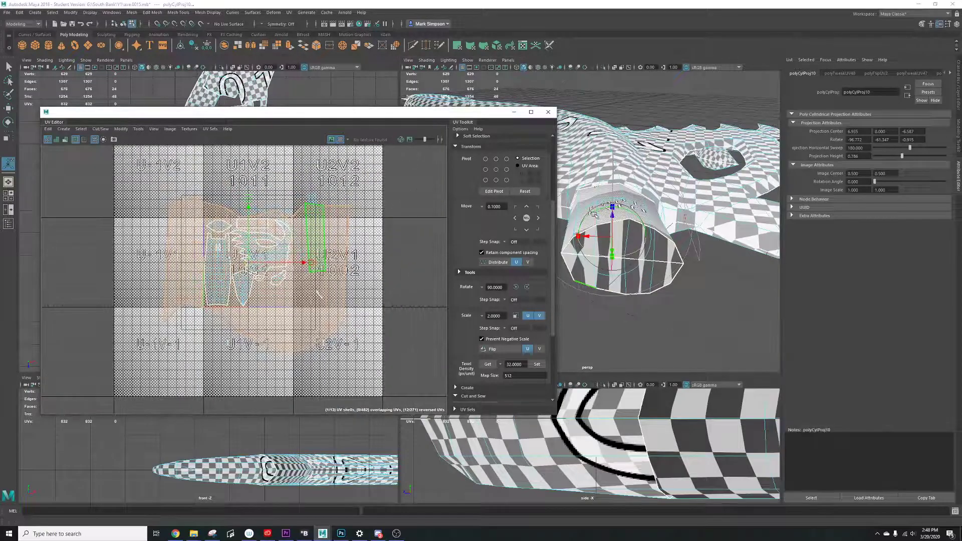
mouse_move(648, 214)
left_mouse_down("alt")
mouse_move(658, 220)
mouse_move(639, 221)
mouse_move(669, 247)
mouse_move(644, 226)
left_mouse_up("alt")
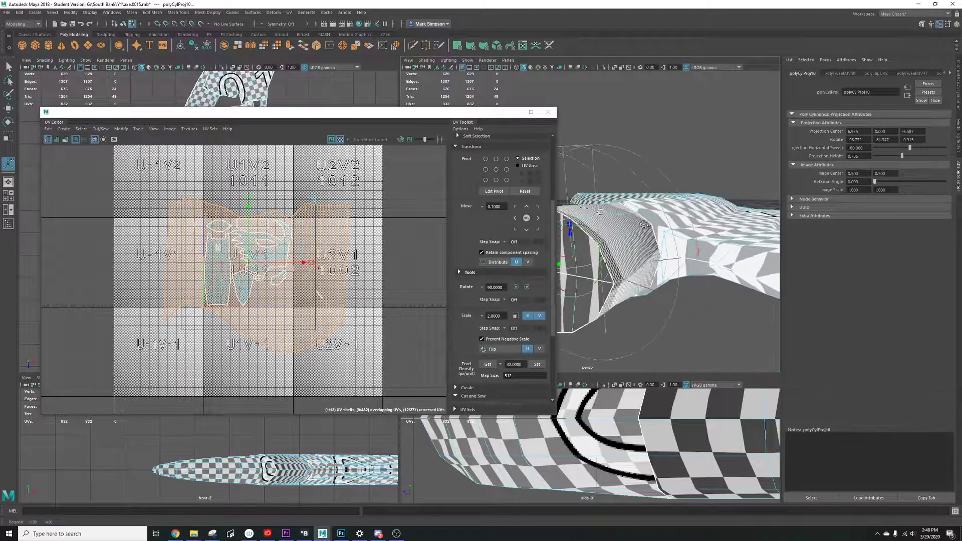
left_click_drag(579, 238, 635, 253)
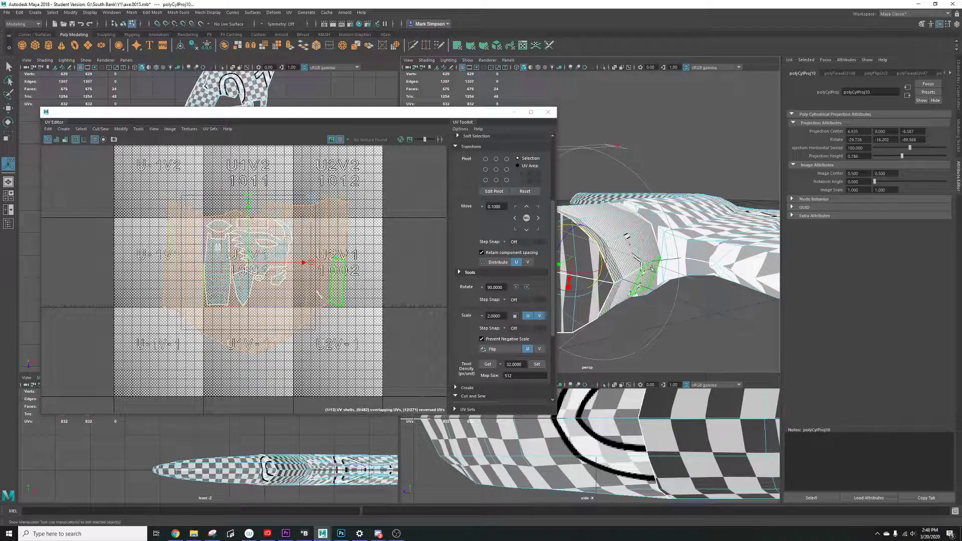
Scale the stub's side shell down and place it in the U2V1 tile, outside the 0–1 tile.
scroll(288, 273, "down", 3)
key("r")
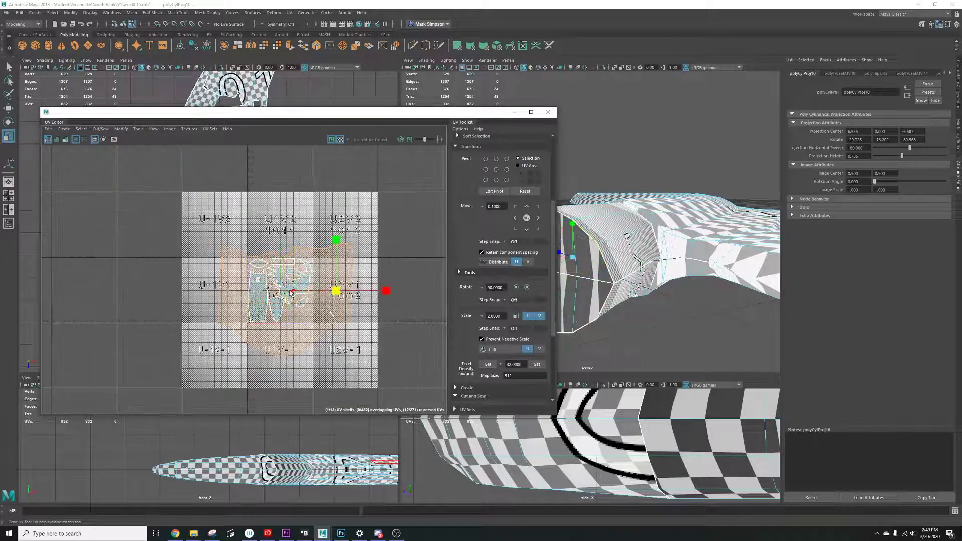
mouse_move(336, 290)
left_mouse_down()
mouse_move(300, 298)
mouse_move(353, 289)
left_mouse_up()
key("w")
scroll(361, 296, "up", 5)
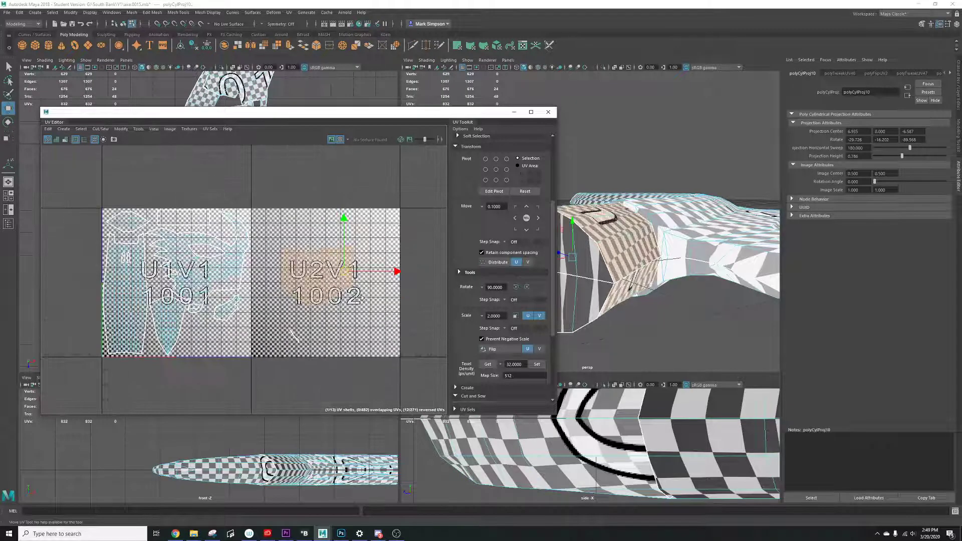
Hide the checker map and optimize the stub's side shell to reduce its distortion.
left_click(340, 139)
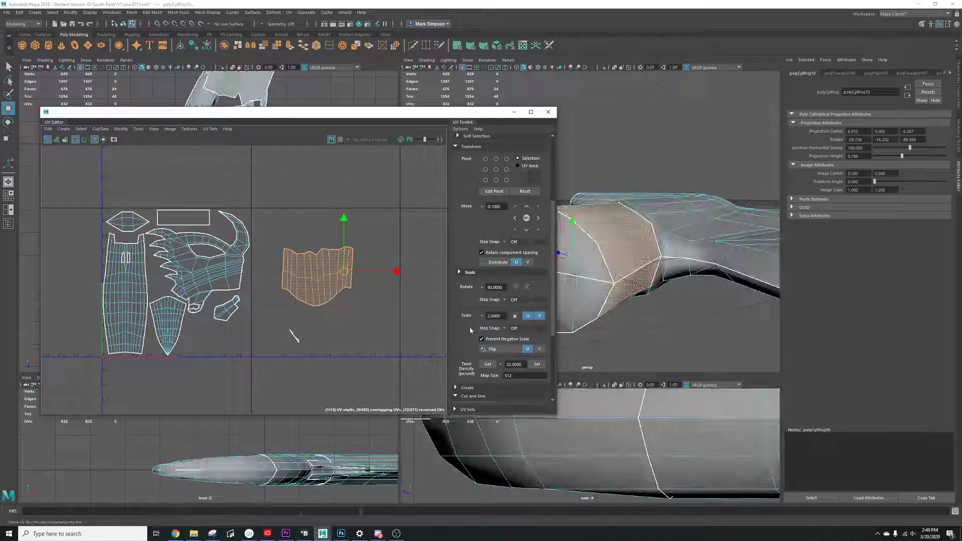
scroll(480, 340, "down", 4)
left_click(471, 344)
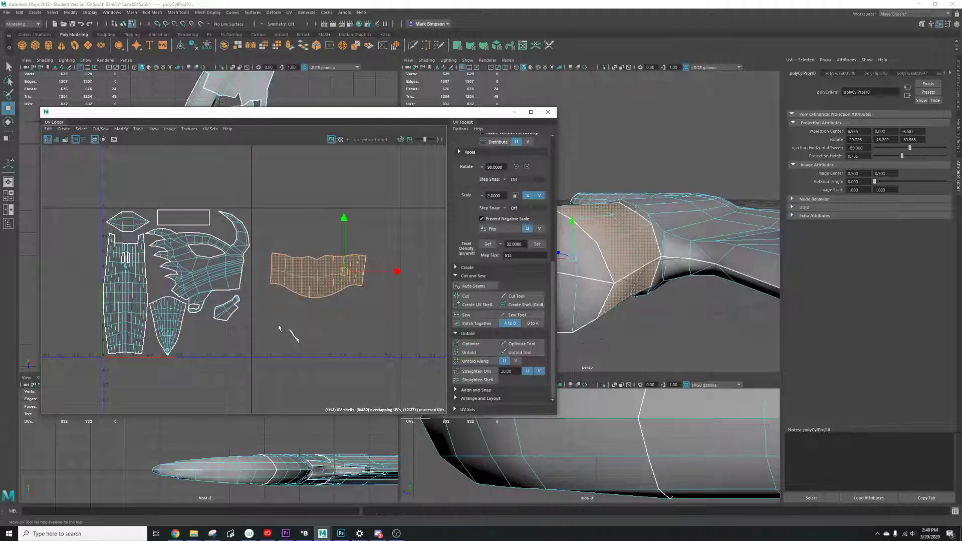
Select the stub's end cap shell and apply an Automatic UV projection to its faces.
left_click(290, 339)
left_click_drag(599, 262, 644, 256, "alt")
left_click(288, 12)
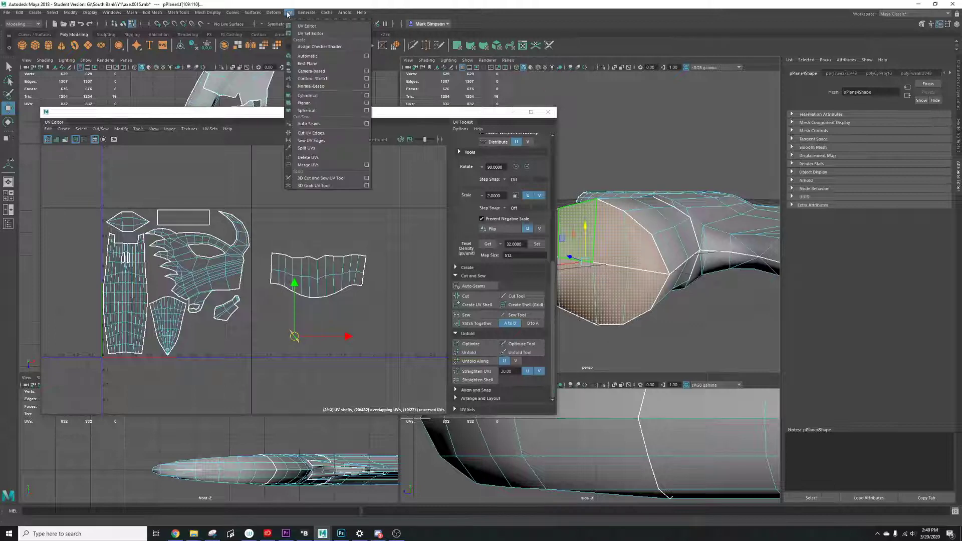
left_click(303, 48)
Scale the end cap shell down and move it directly above the stub's side shell.
key("r")
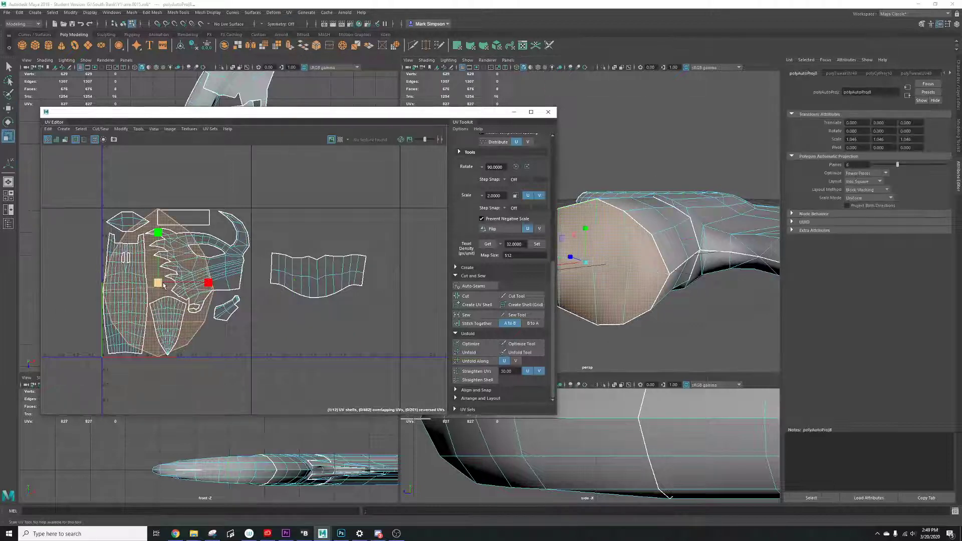
left_click_drag(158, 283, 325, 236)
key("w")
scroll(341, 232, "up", 3)
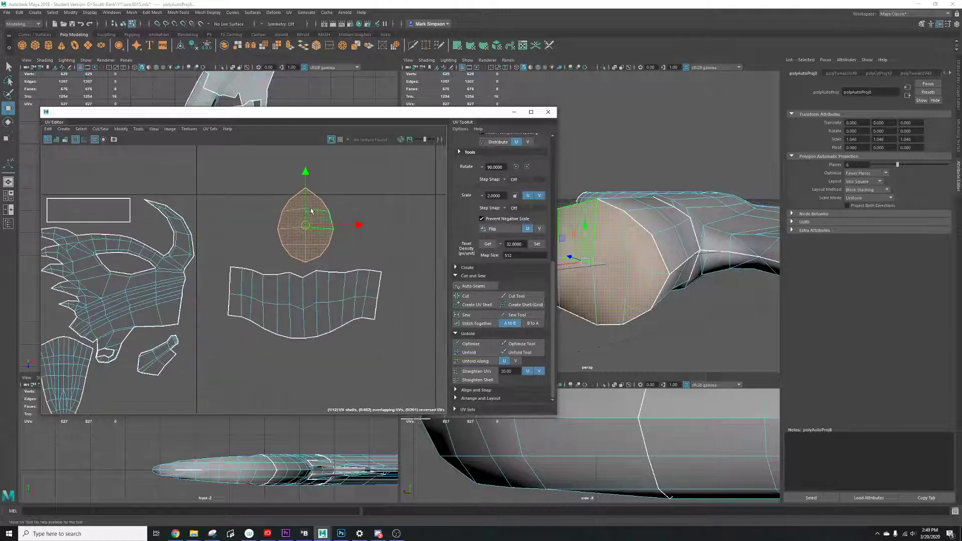
Cut the end cap shell into two halves along its vertical centre edges.
right_click(312, 211)
left_click(311, 187)
left_click(306, 200)
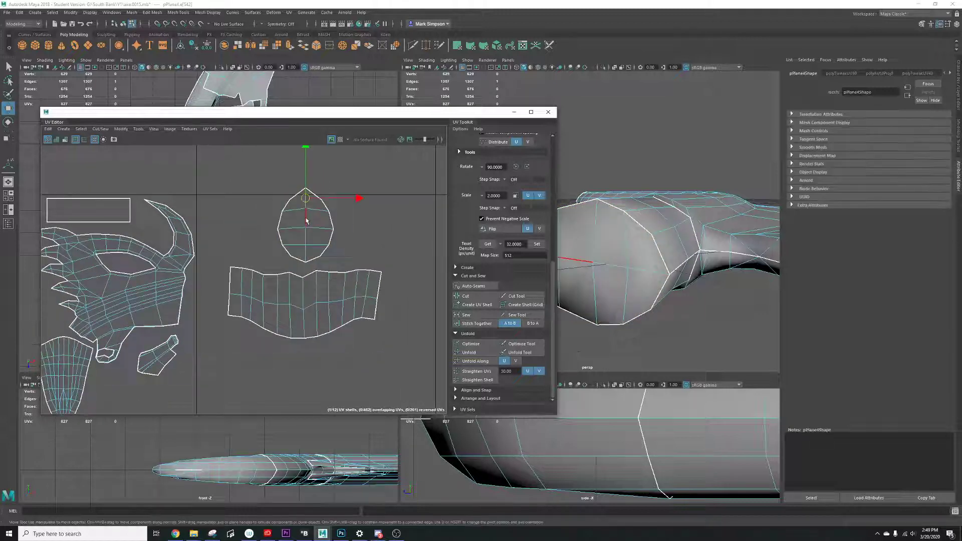
left_click(304, 254, "shift")
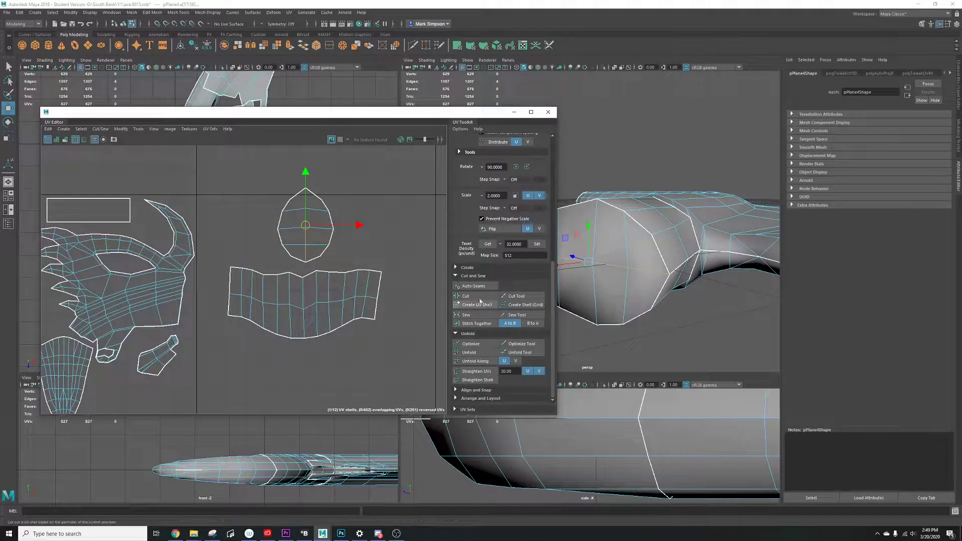
left_click(458, 296)
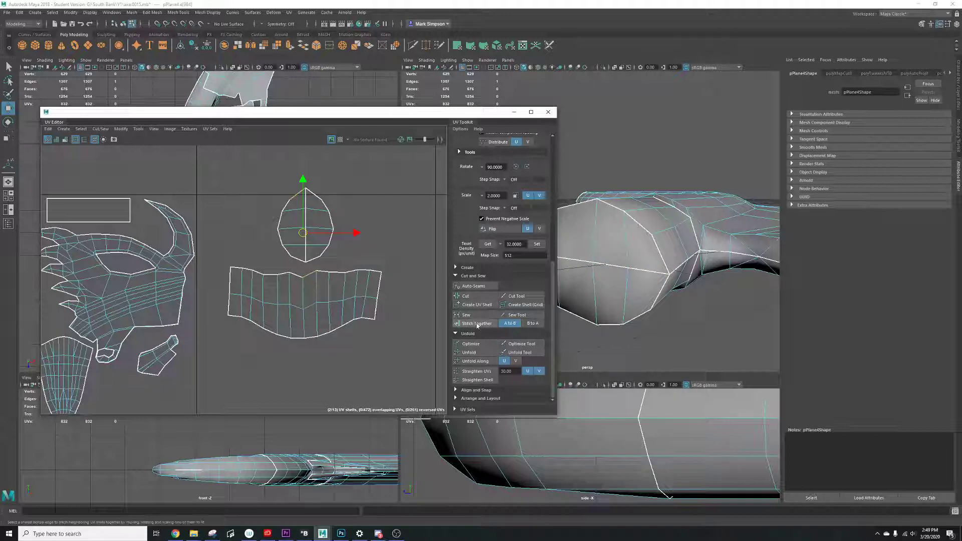
Stitch both halves of the end cap to the upper centre edges of the stub's side shell.
left_click(477, 323)
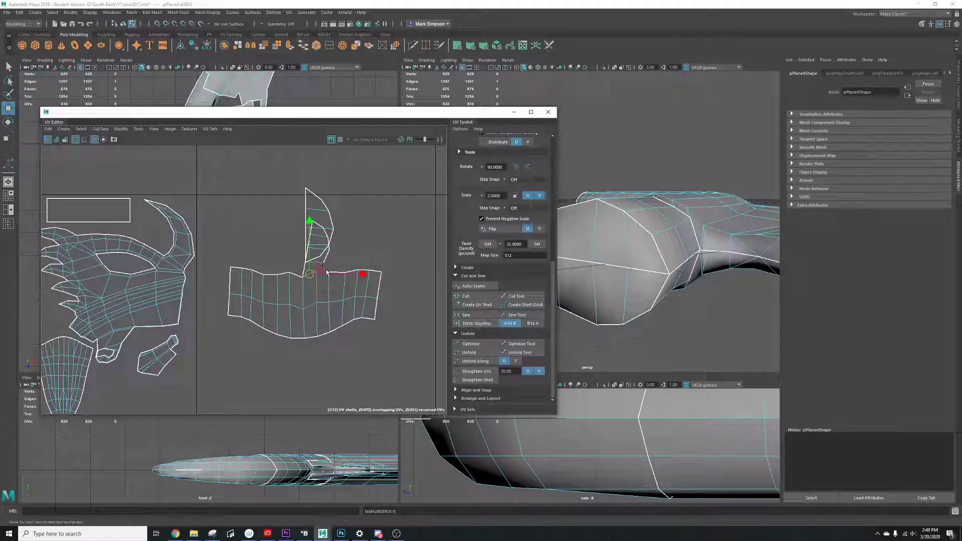
middle_click_drag(350, 251, 414, 249, "alt")
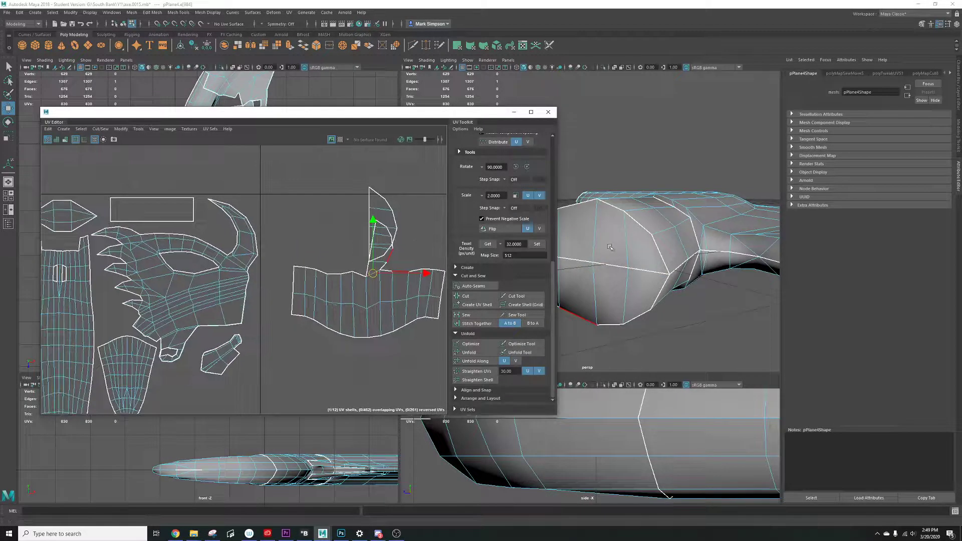
left_click_drag(576, 242, 640, 260, "alt")
middle_click_drag(640, 260, 690, 251, "alt")
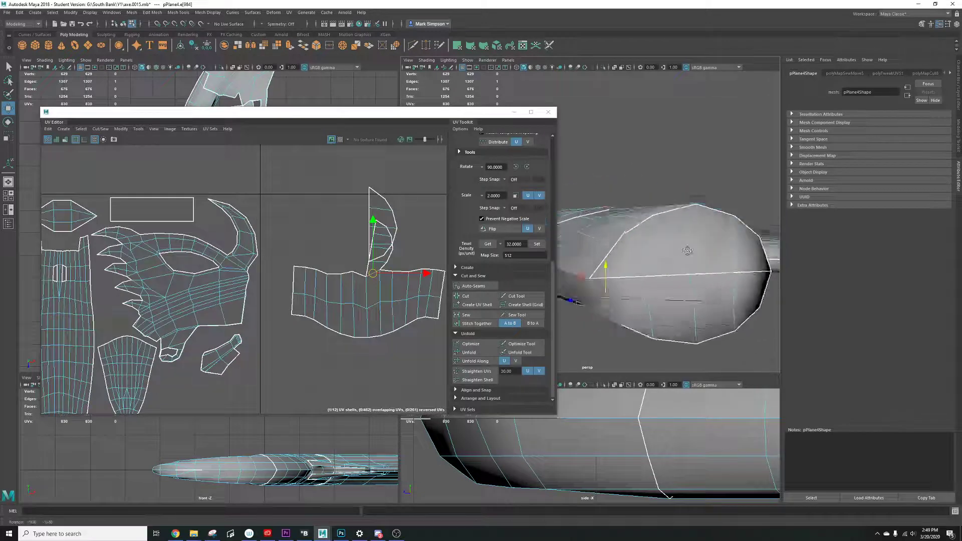
left_click_drag(689, 251, 656, 251, "alt")
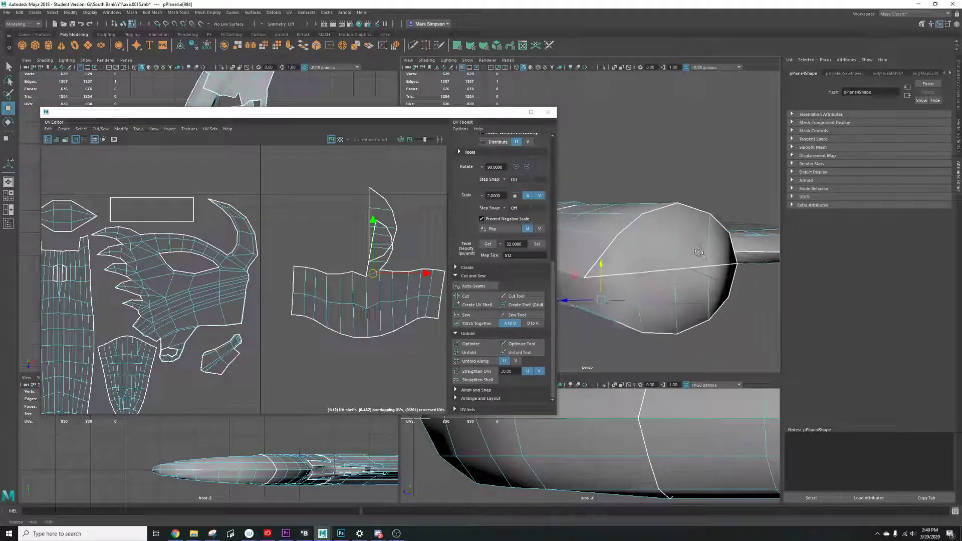
left_click(359, 275)
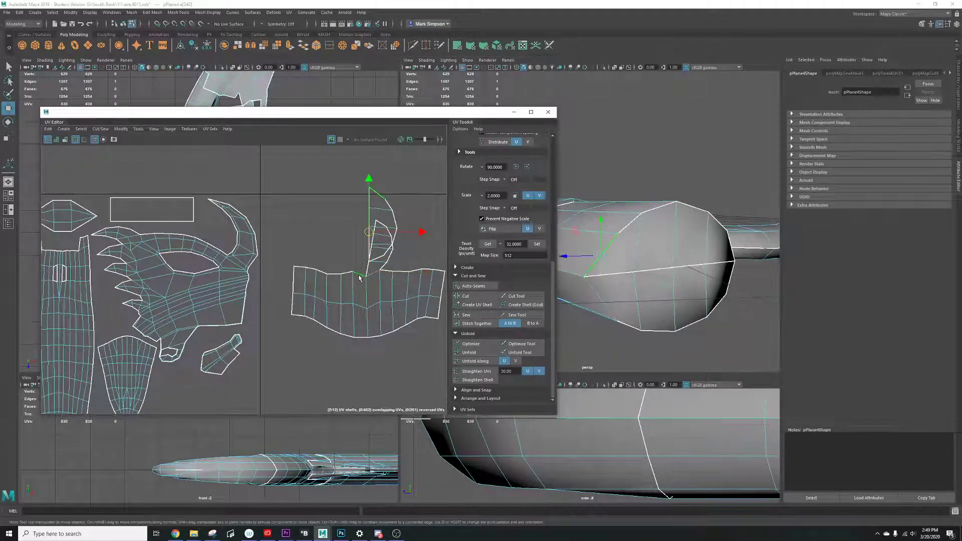
left_click(477, 325)
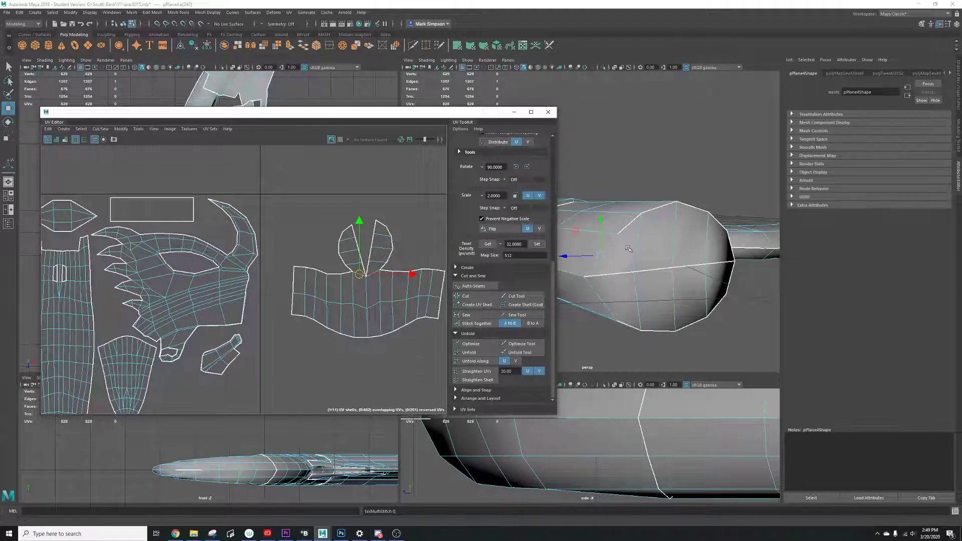
Sew the open centre edges between the two end cap halves, closing the seam from the side shell upward.
left_click(369, 271)
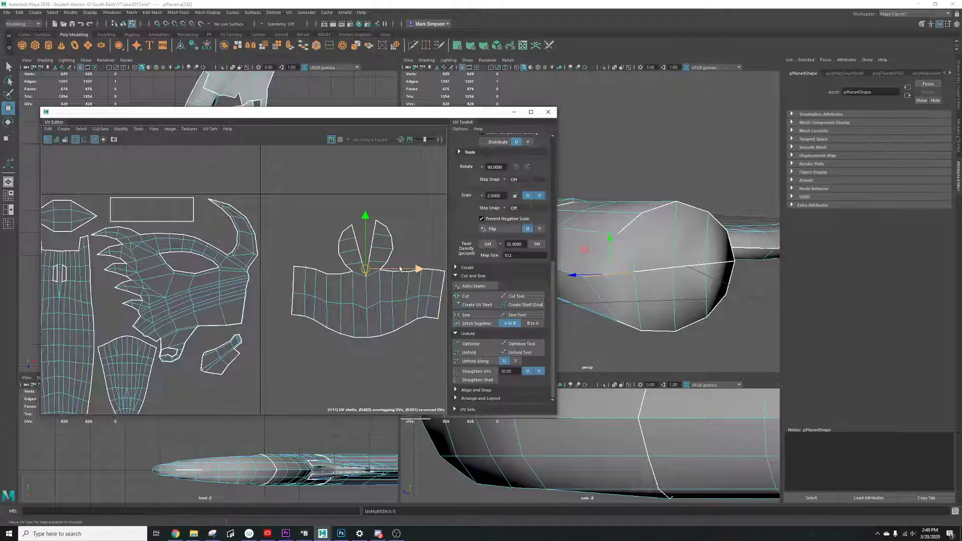
left_click(467, 316)
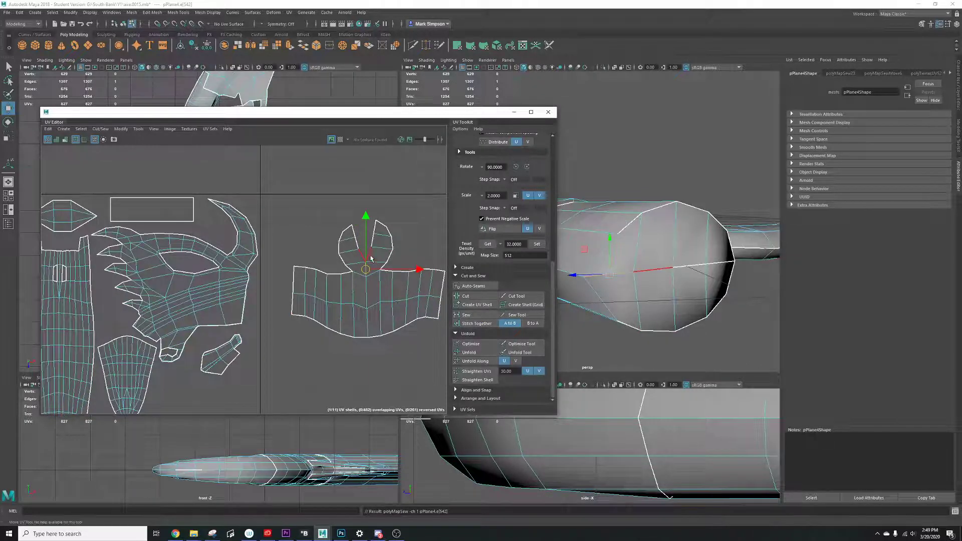
left_click(370, 255)
left_click(470, 315)
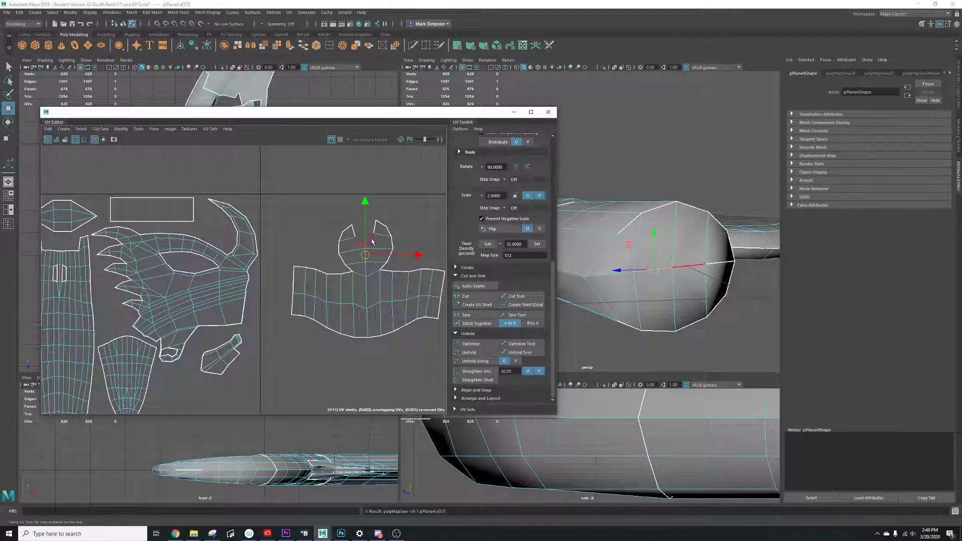
left_click(374, 239)
left_click(467, 315)
left_click(368, 228)
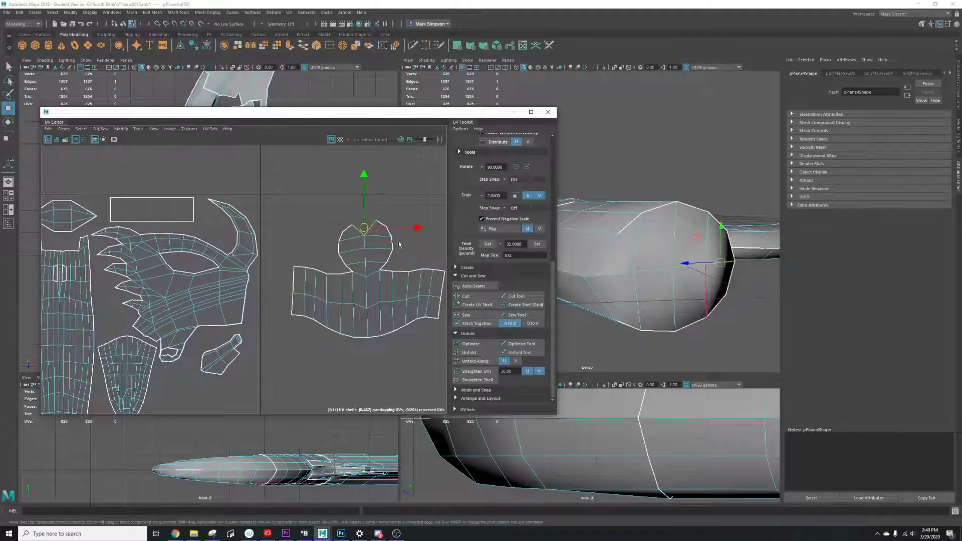
left_click(466, 315)
Select the whole joined stub shell and optimize its UVs.
right_click(370, 261)
right_click_drag(369, 260, 370, 271)
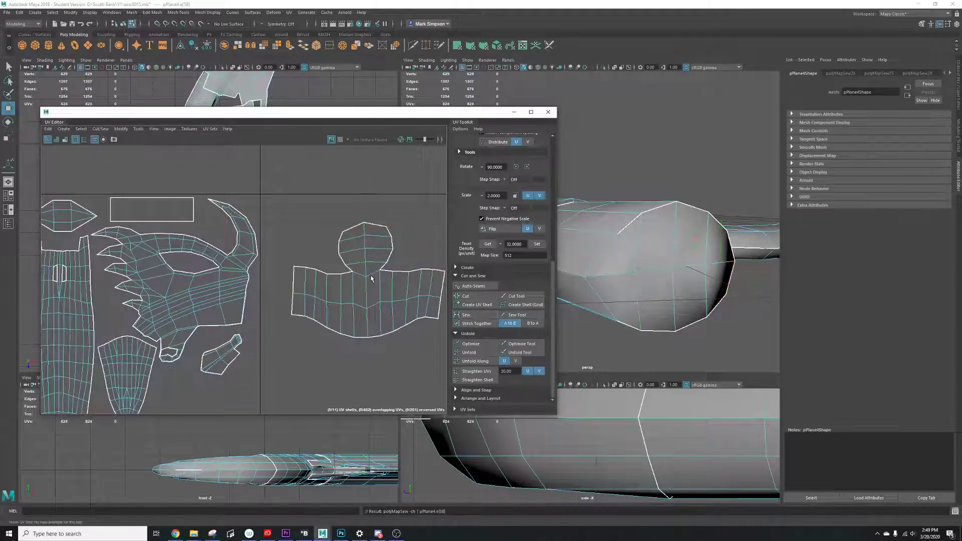
scroll(370, 268, "down", 5)
left_click_drag(328, 246, 415, 325)
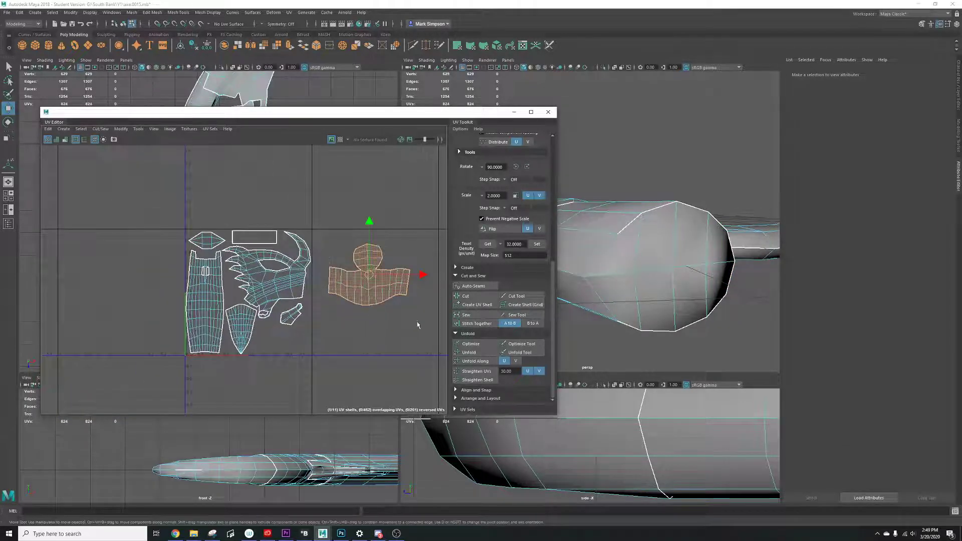
left_click(484, 342)
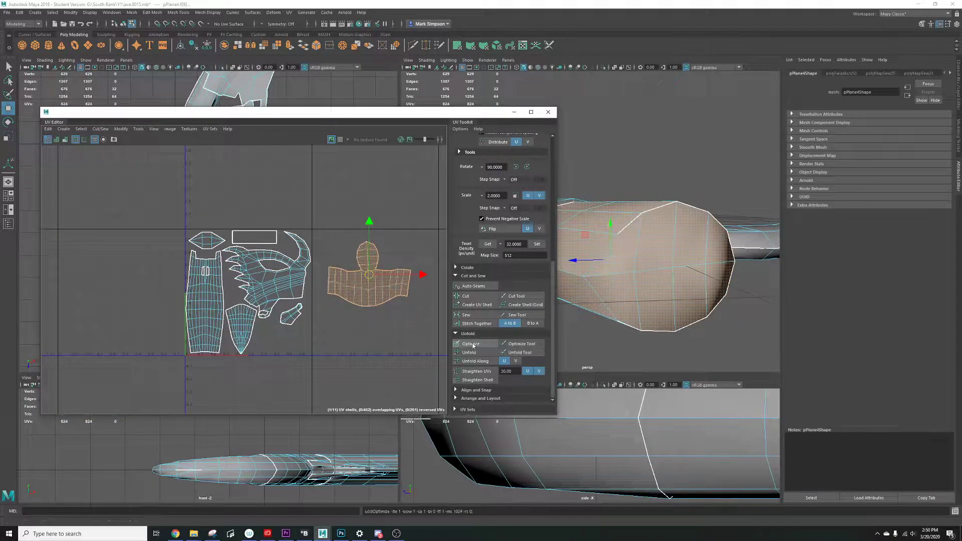
Save the scene as a new incremental version, accepting the Student Version notice.
left_click(7, 12)
left_click(33, 59)
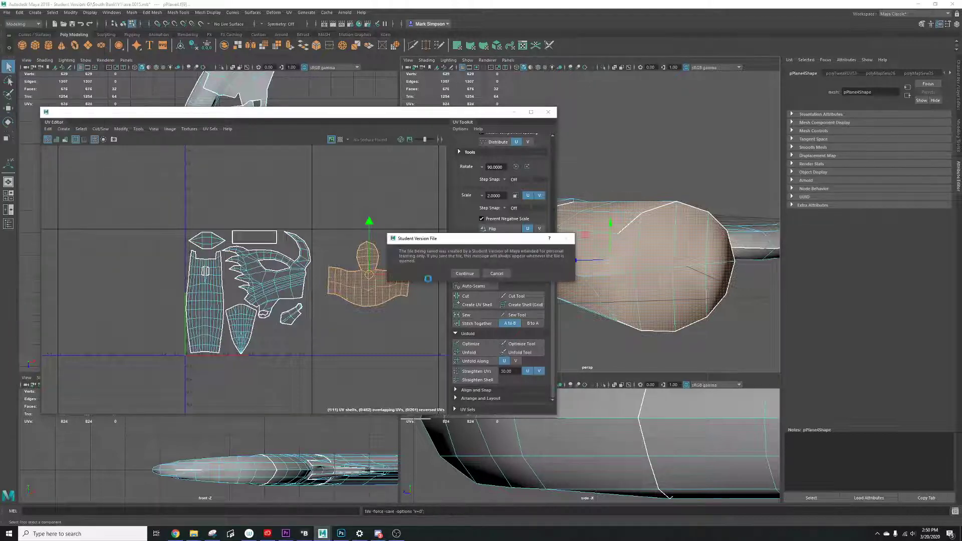
left_click(465, 275)
Scale the stub shell down, place it in the lower right of the 0–1 tile and display the checker map.
key("r")
left_click_drag(370, 275, 265, 357)
key("w")
key("r")
left_click_drag(596, 256, 681, 253, "alt")
left_click(340, 140)
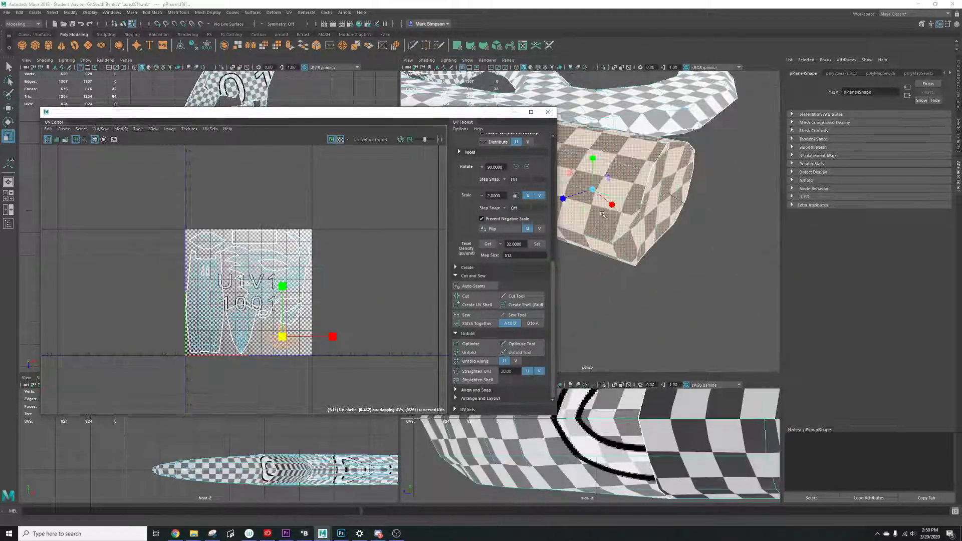
Compare the stub's checker size with the axe head, fine-tune the shell's position below the prong shell and hide the checker map.
left_click_drag(604, 216, 665, 266, "alt")
scroll(665, 266, "down", 5)
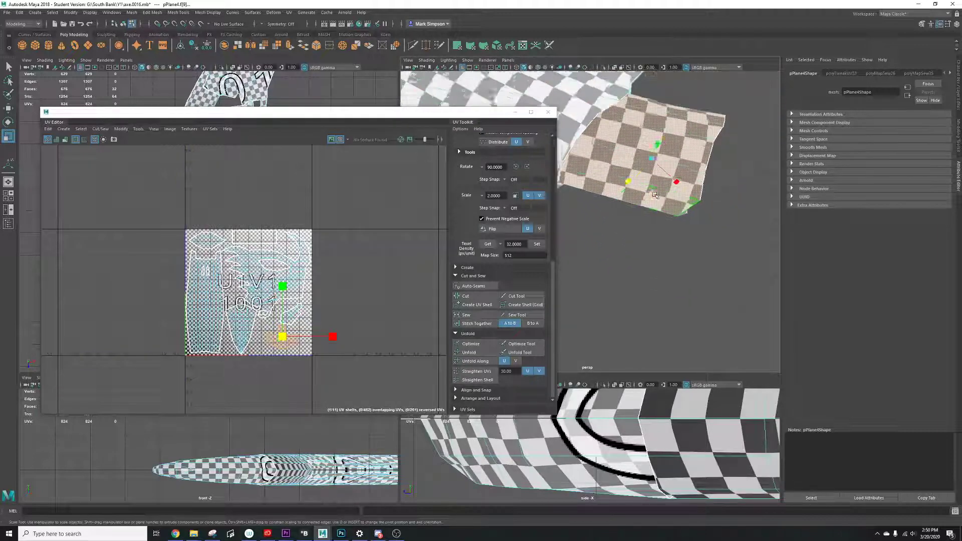
scroll(281, 337, "up", 3)
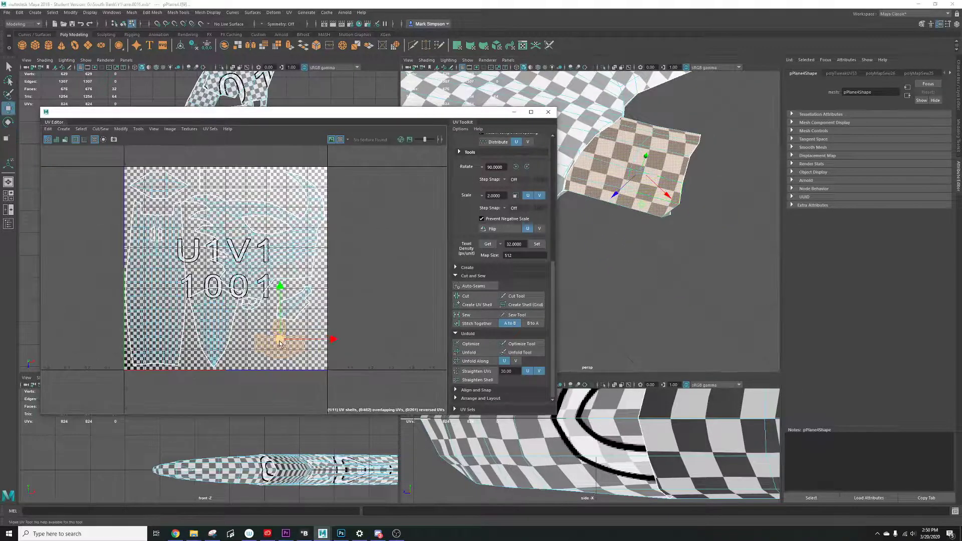
key("w")
left_click(340, 140)
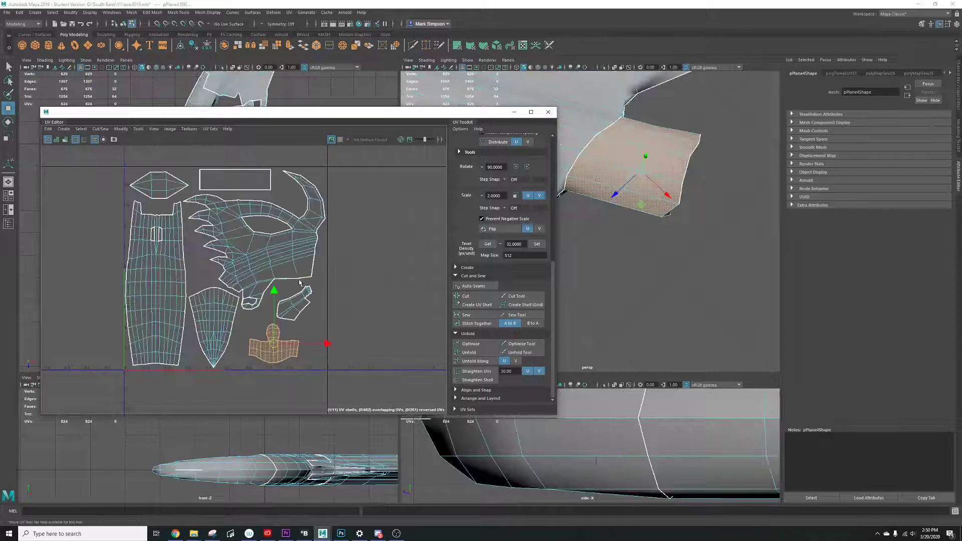
scroll(296, 281, "down", 3)
scroll(167, 292, "up", 3)
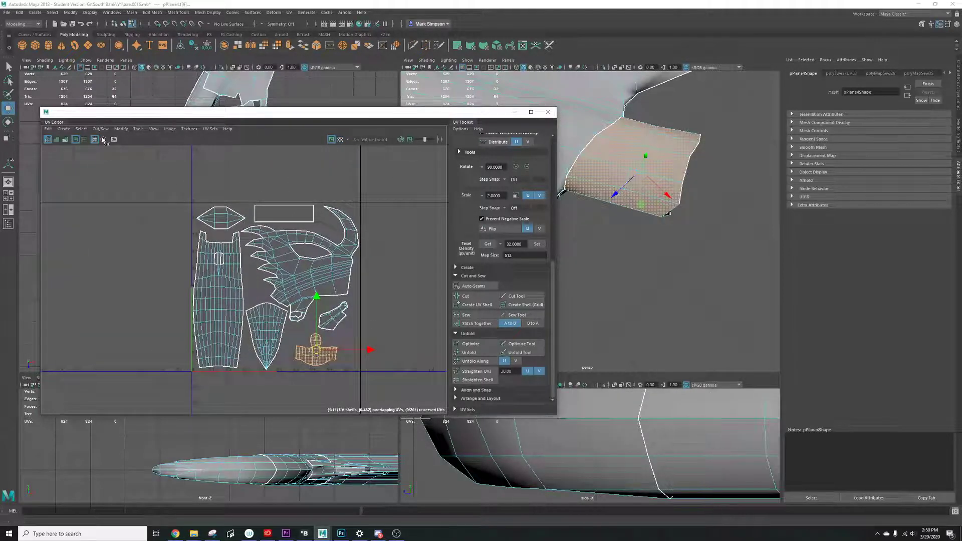
Increment and save the scene again with the packed stub shell, continuing past the Student Version notice.
left_click(7, 12)
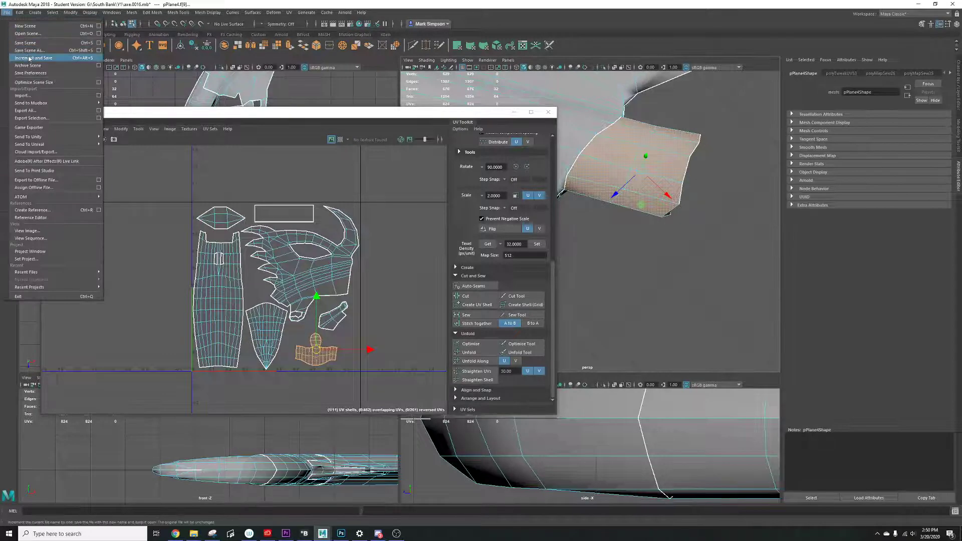
left_click(30, 60)
left_click(464, 273)
key("w")
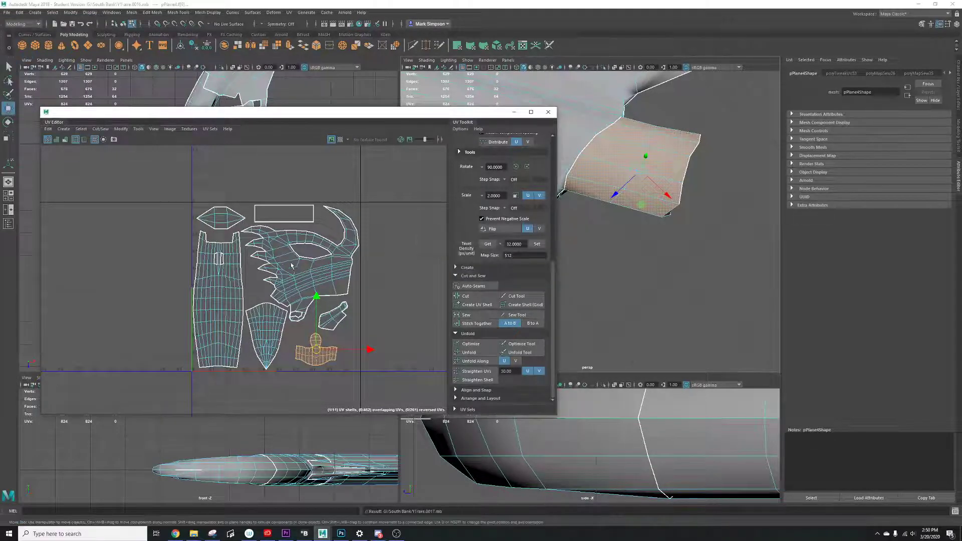
Set up a UV Snapshot in PNG format with a size of 1024 × 1024 px.
middle_click_drag(283, 258, 294, 260, "alt")
left_click(169, 129)
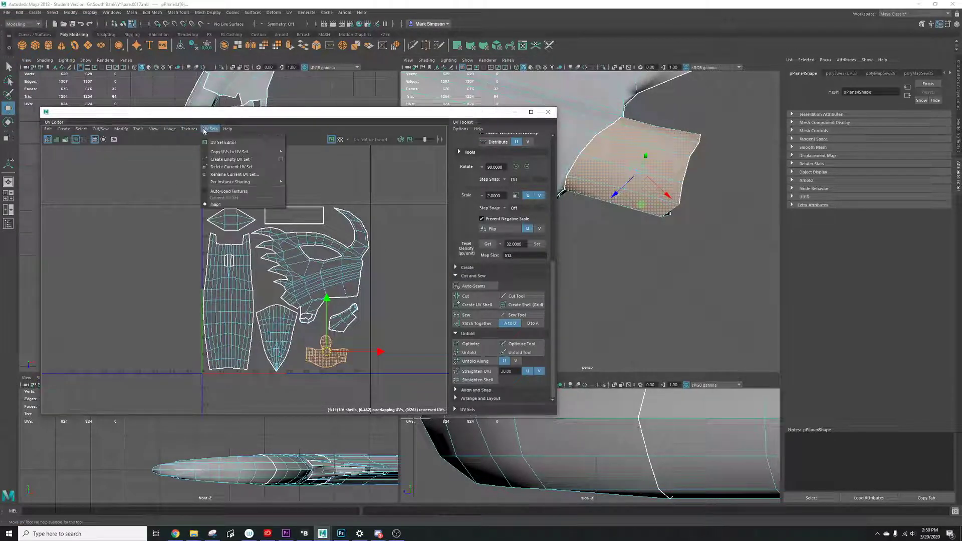
mouse_move(178, 131)
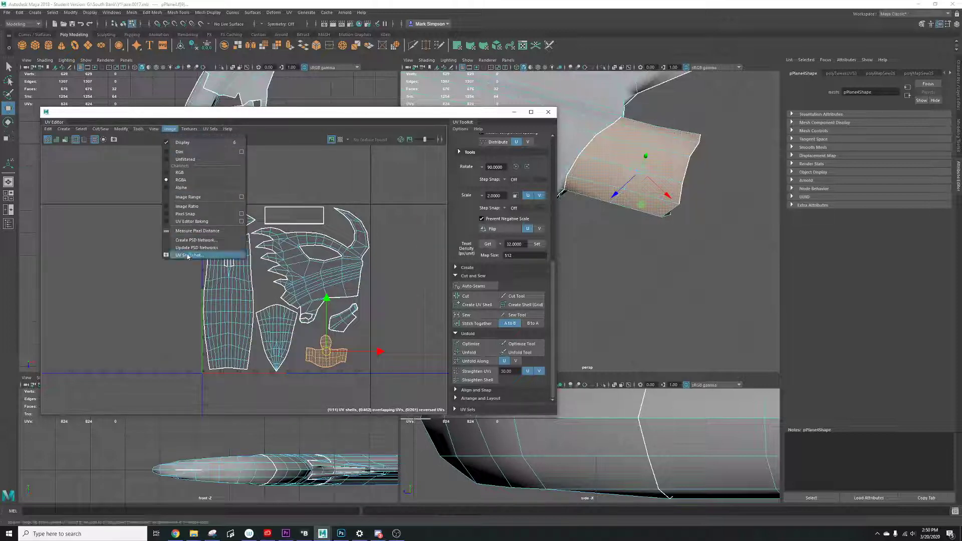
left_click(196, 255)
left_click(310, 206)
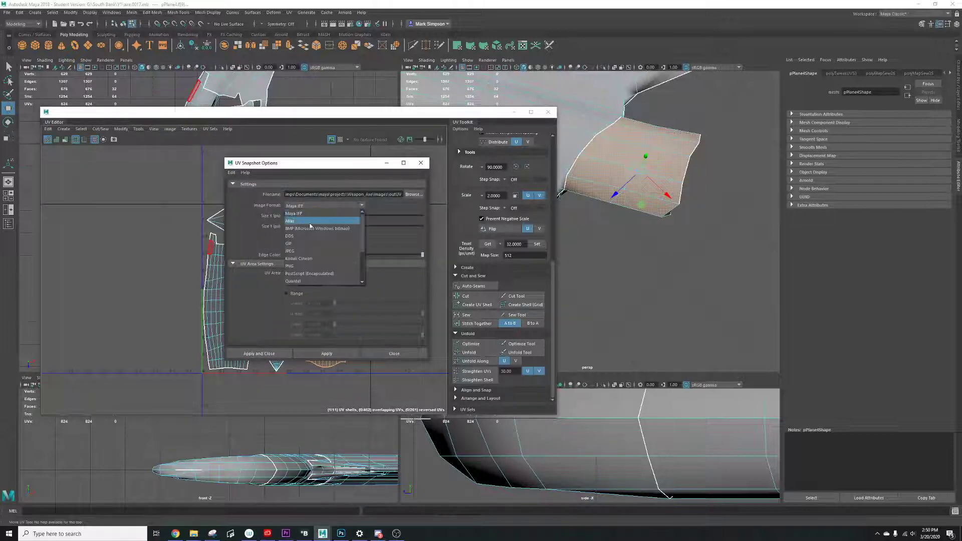
left_click(308, 266)
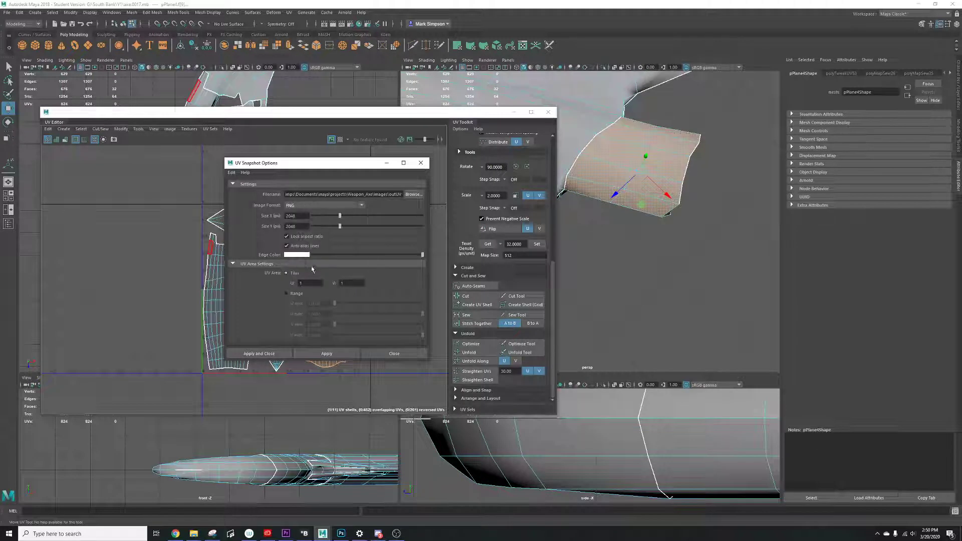
left_click_drag(300, 215, 278, 217)
key("Tab")
Shorten the UV snapshot's file path to the Documents/maya/projects folder, export the image and close the snapshot options.
left_click_drag(323, 194, 407, 194)
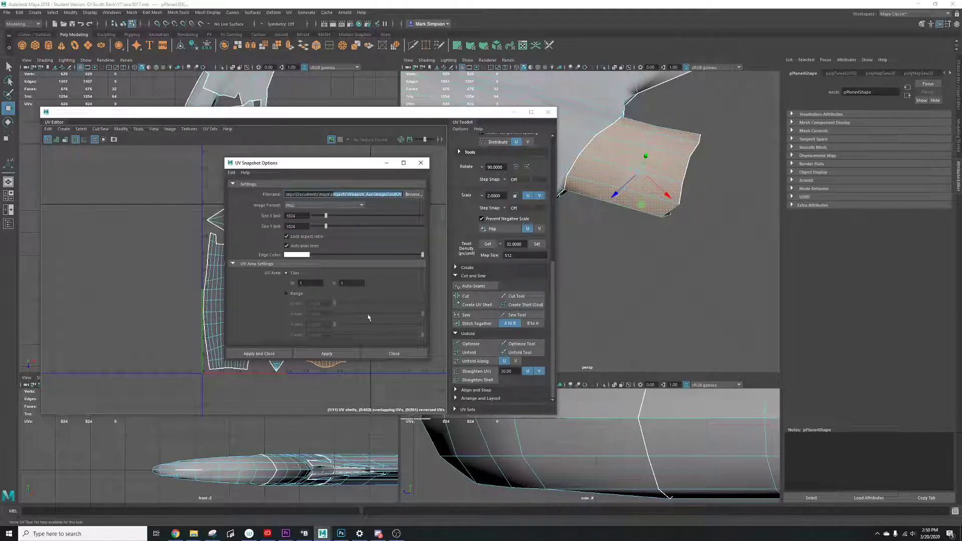
left_click(336, 354)
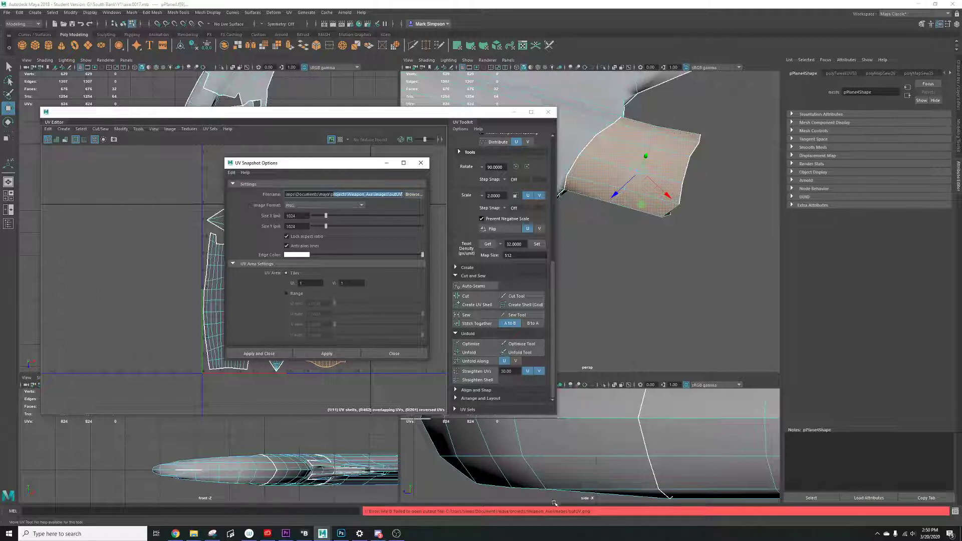
left_click(311, 196)
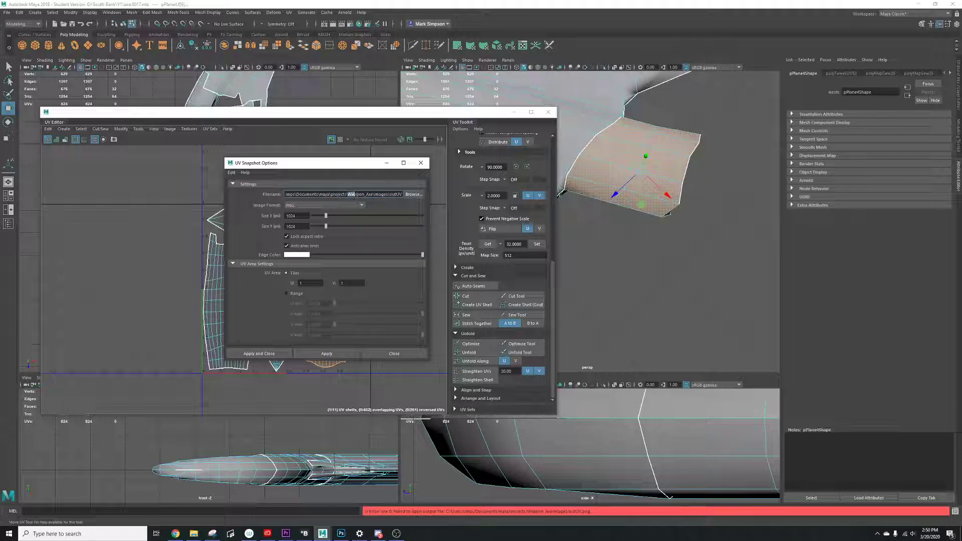
left_click_drag(354, 195, 402, 195)
key("BackSpace")
left_click(347, 356)
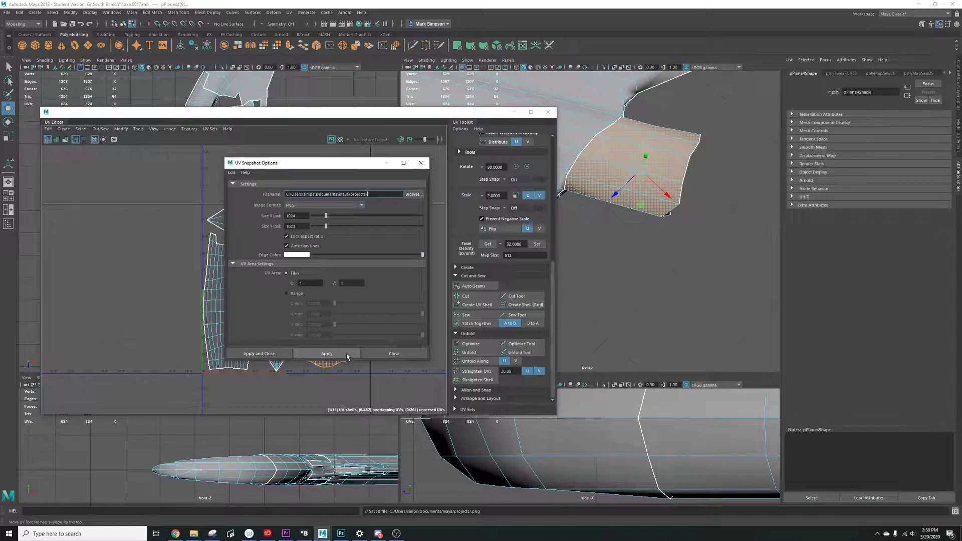
left_click(394, 354)
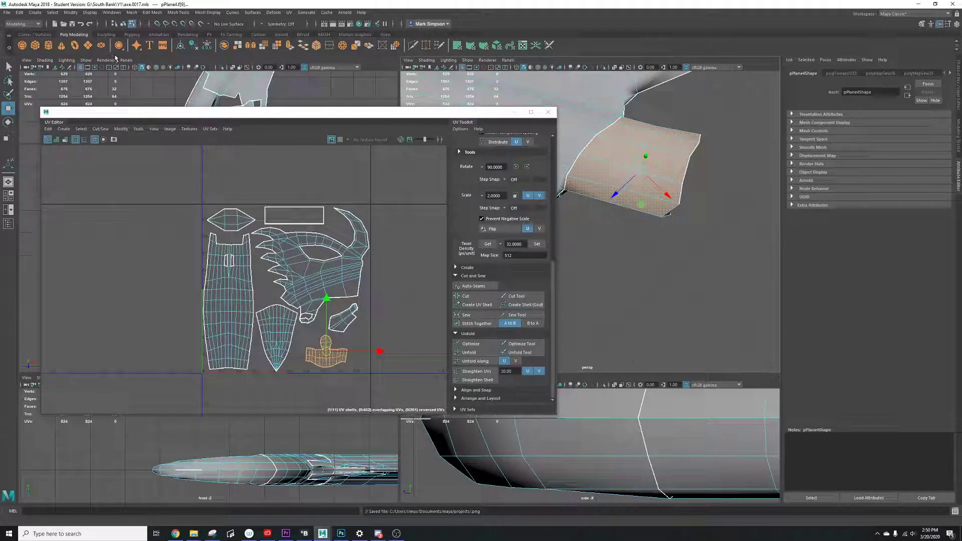
key("alt+Tab")
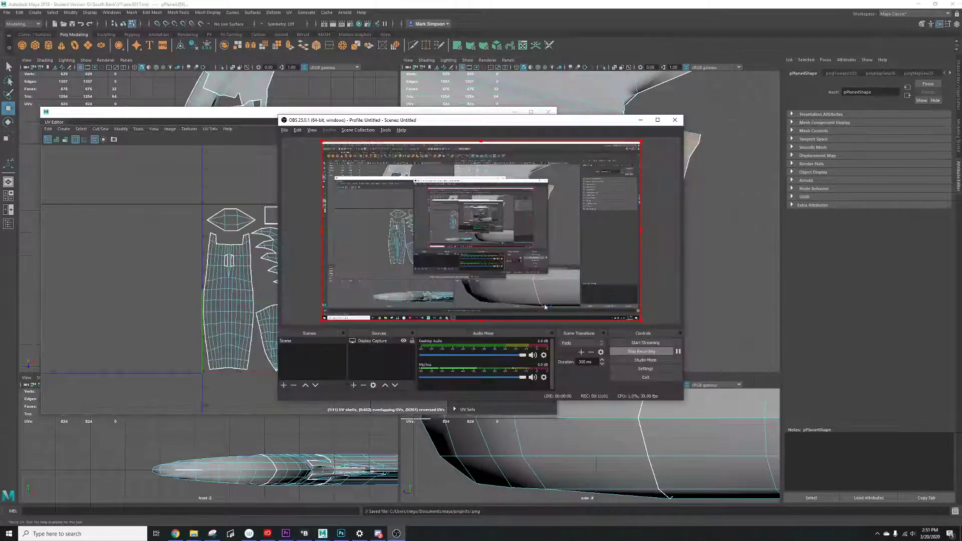